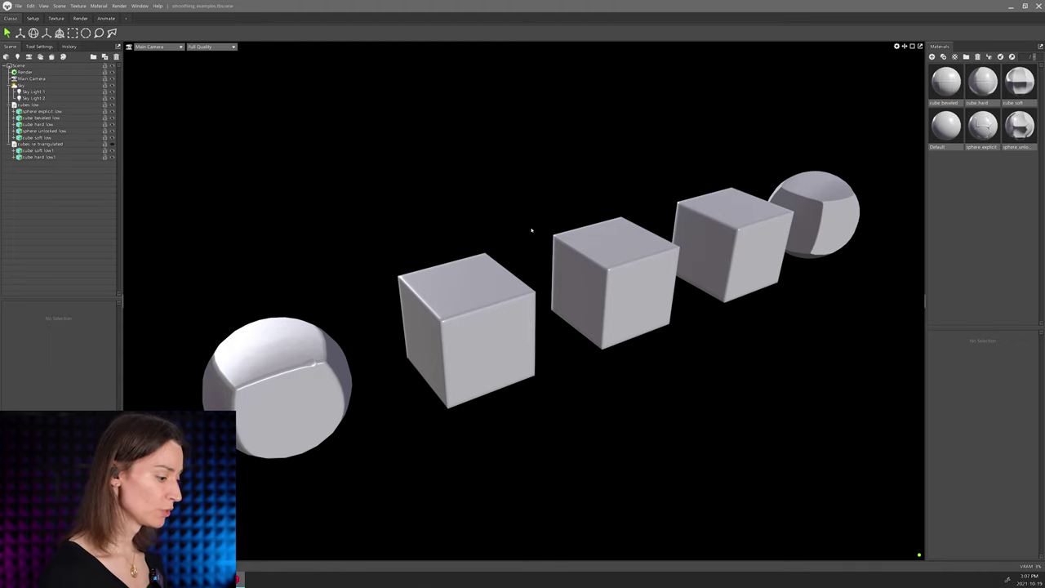
# Examine the row of two spheres and three cubes from several angles to compare their smoothing.
pyautogui.moveTo(547, 198); pyautogui.dragTo(536, 201, button='middle')
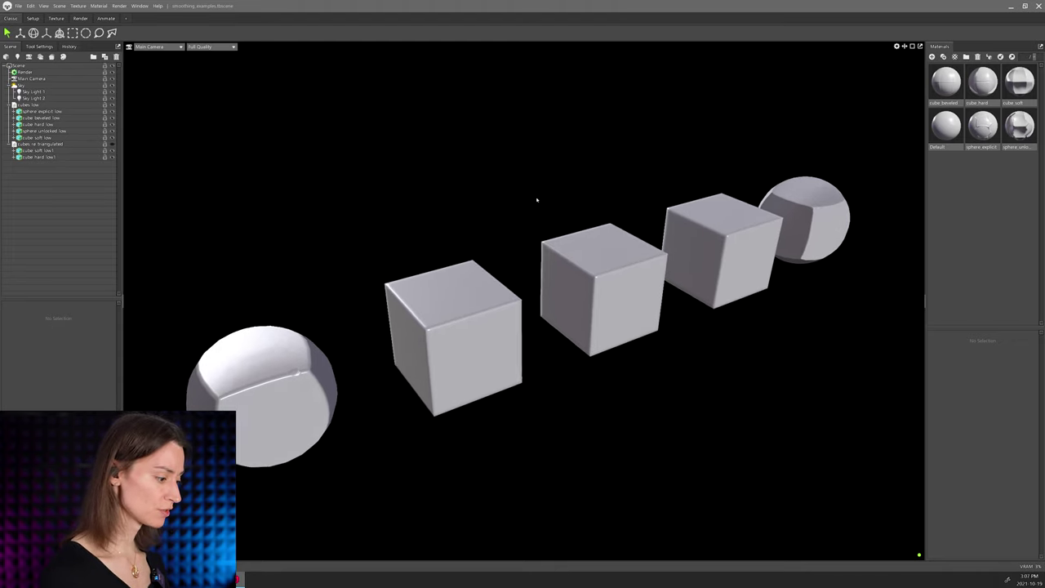
pyautogui.moveTo(548, 204)
pyautogui.mouseDown()
pyautogui.moveTo(539, 218)
pyautogui.moveTo(492, 217)
pyautogui.moveTo(497, 229)
pyautogui.moveTo(483, 205)
pyautogui.moveTo(340, 247)
pyautogui.mouseUp()
pyautogui.moveTo(340, 247); pyautogui.dragTo(386, 202, button='right')
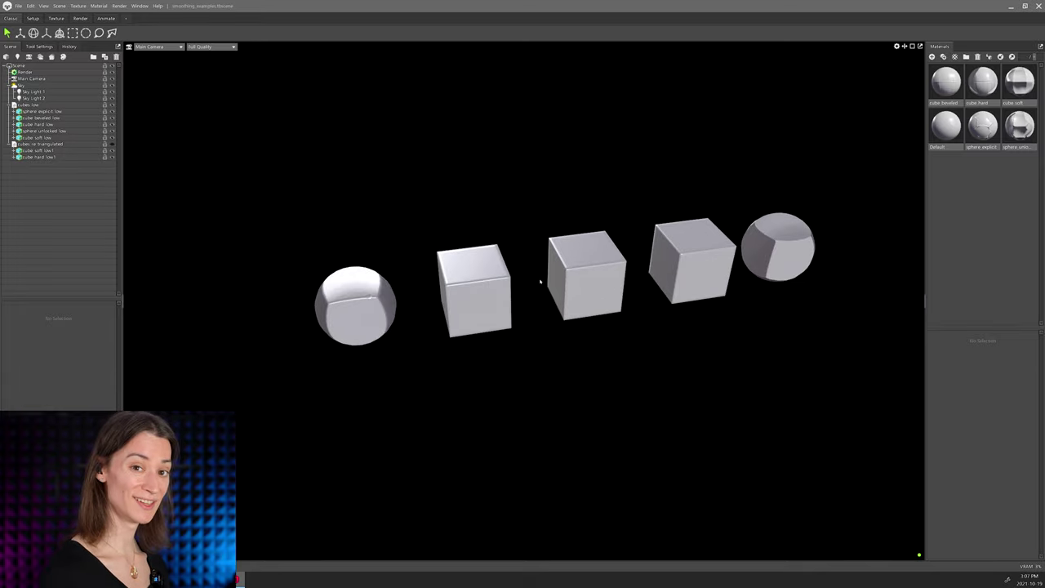
pyautogui.moveTo(508, 261)
pyautogui.mouseDown()
pyautogui.moveTo(542, 350)
pyautogui.moveTo(515, 329)
pyautogui.moveTo(508, 299)
pyautogui.mouseUp()
pyautogui.moveTo(509, 282); pyautogui.dragTo(494, 303, button='middle')
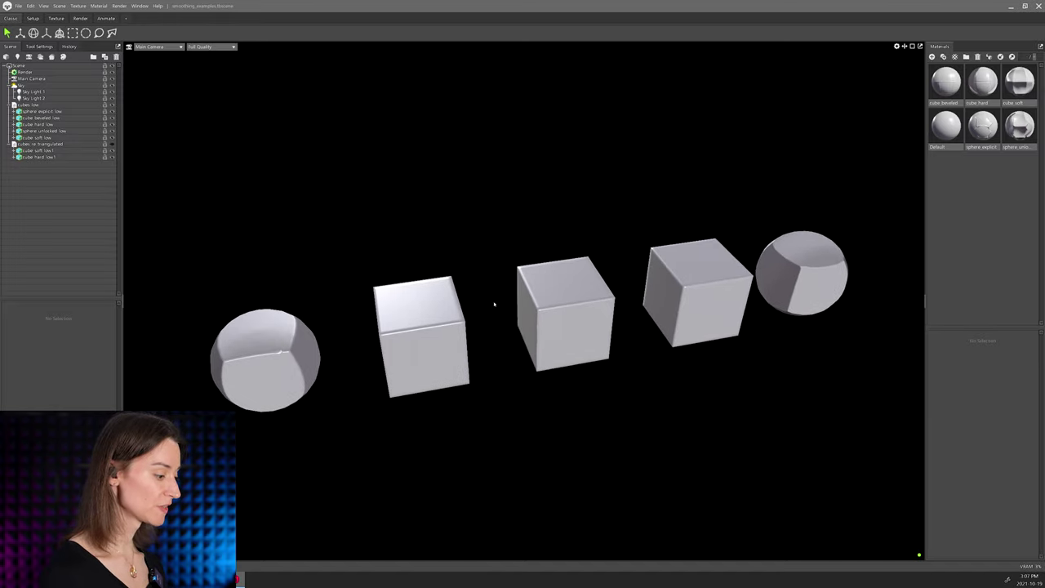
pyautogui.moveTo(494, 303)
pyautogui.mouseDown(button='right')
pyautogui.moveTo(513, 330)
pyautogui.moveTo(501, 318)
pyautogui.mouseUp(button='right')
# Select the soft cube and the beveled cube in turn, and compare their edges with the hard cube between them.
pyautogui.click(425, 330)
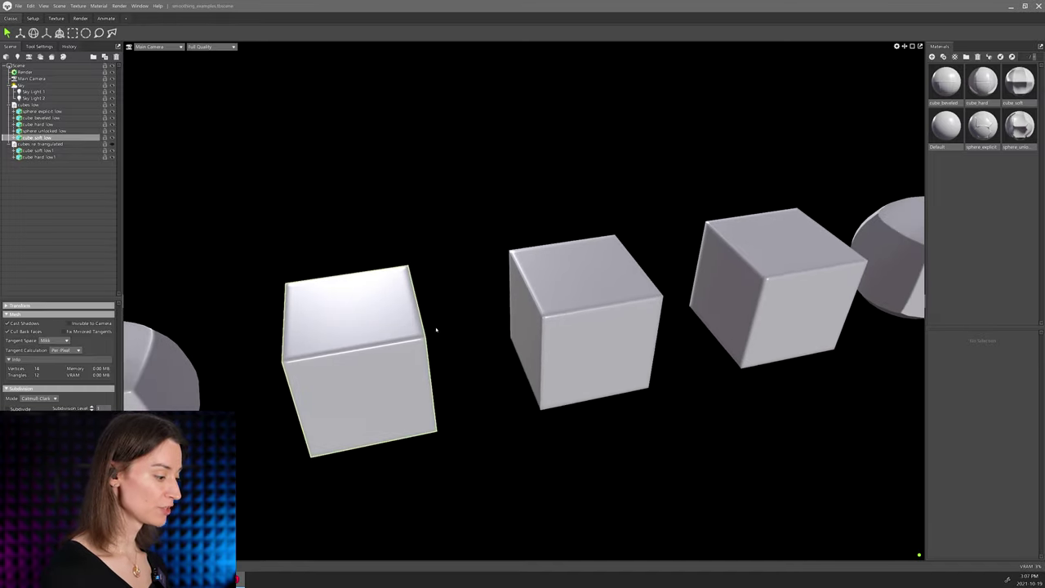
pyautogui.click(748, 294)
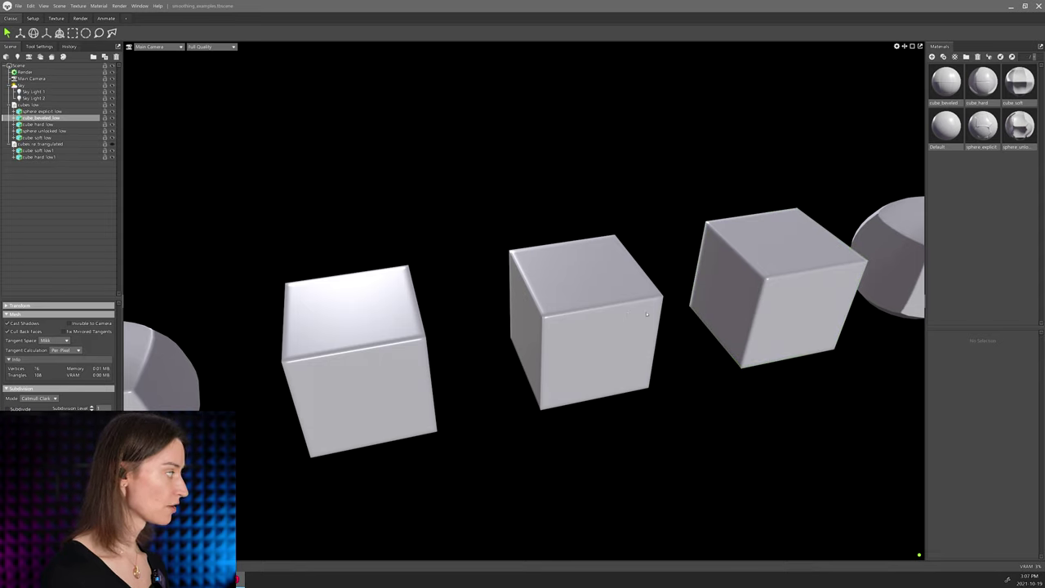
pyautogui.moveTo(647, 314); pyautogui.dragTo(612, 296, button='middle')
pyautogui.moveTo(612, 296); pyautogui.dragTo(606, 288, button='right')
pyautogui.moveTo(606, 287); pyautogui.dragTo(606, 302, button='middle')
pyautogui.moveTo(605, 302); pyautogui.dragTo(615, 316, button='right')
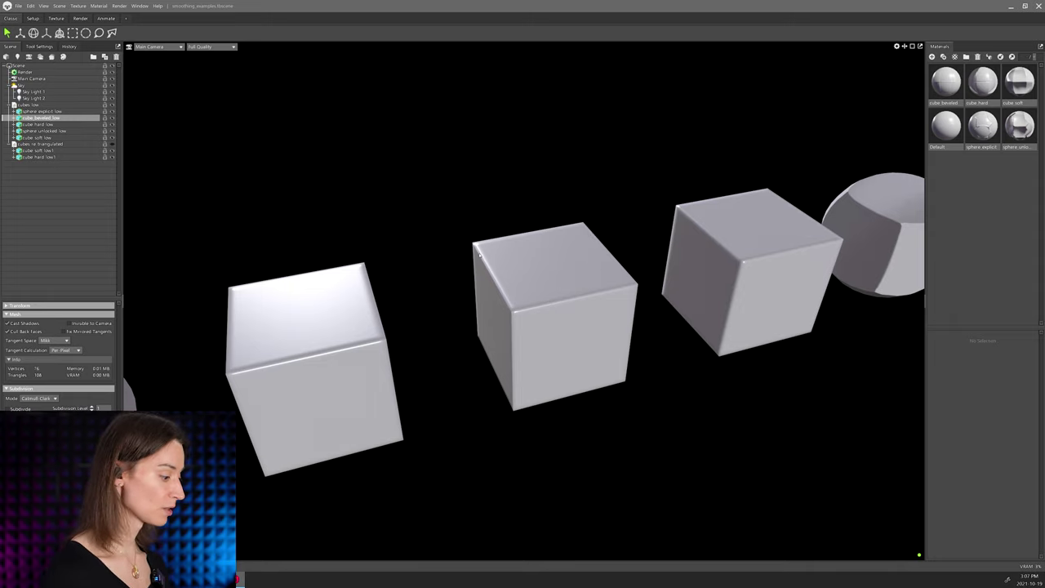
pyautogui.moveTo(479, 254); pyautogui.dragTo(555, 255)
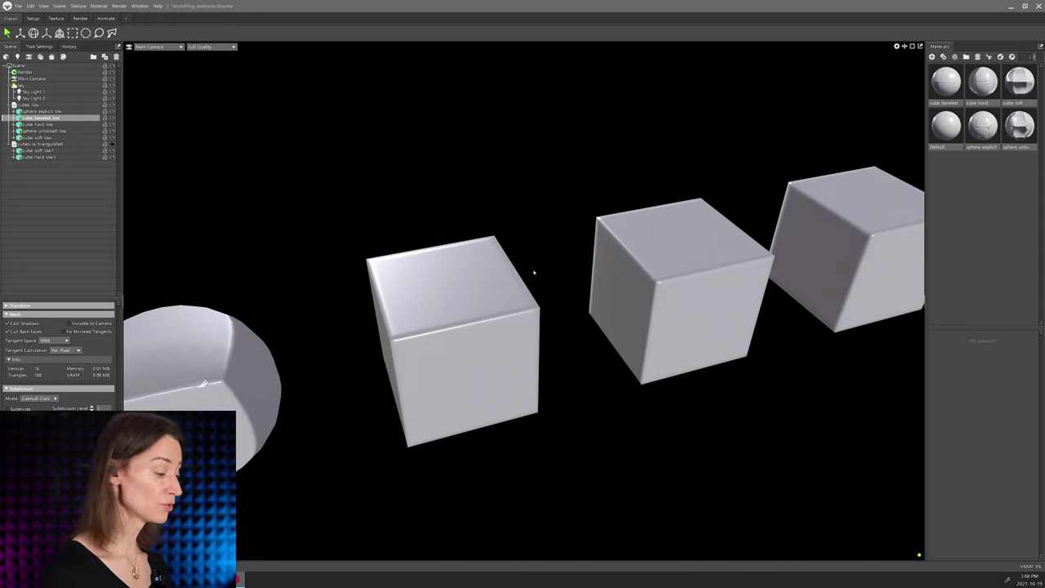
# Examine the soft cube beside the unlocked sphere, checking the shading on its top face and front edge.
pyautogui.moveTo(536, 273); pyautogui.dragTo(587, 260, button='middle')
pyautogui.moveTo(587, 261); pyautogui.dragTo(539, 286, button='right')
pyautogui.moveTo(539, 286); pyautogui.dragTo(492, 286)
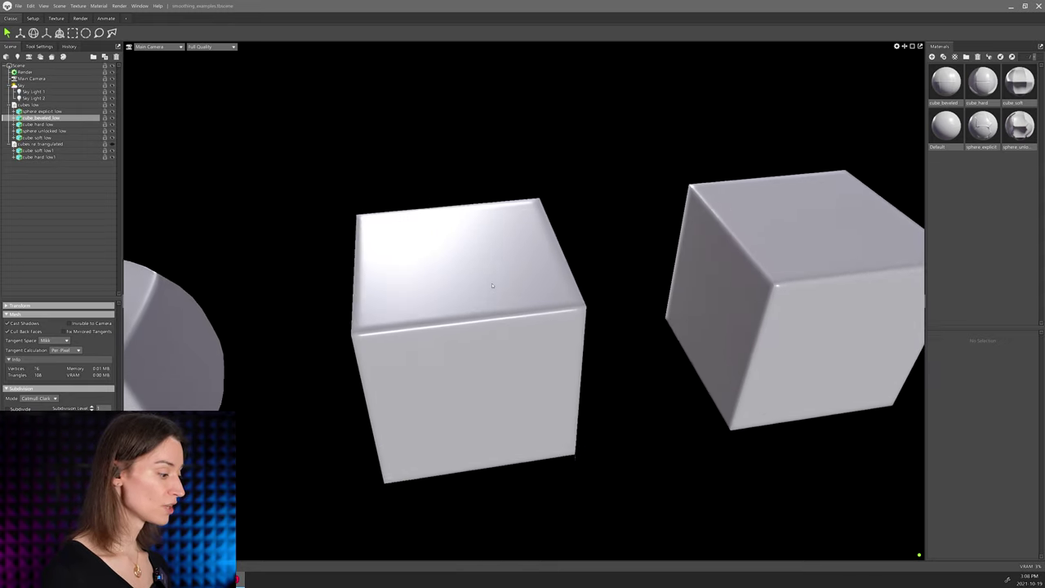
pyautogui.scroll(10, 492, 286)
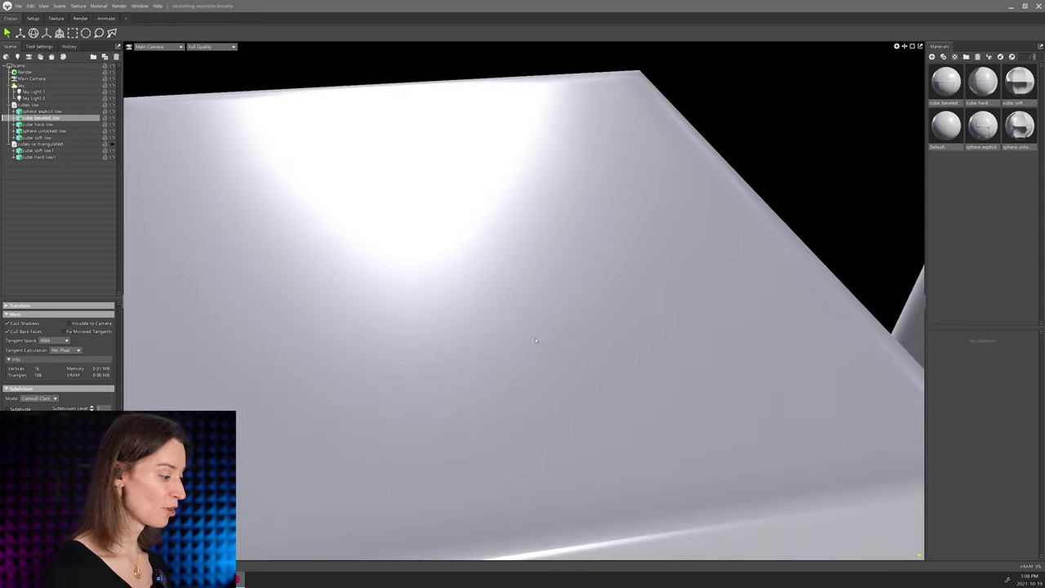
pyautogui.scroll(-10, 535, 339)
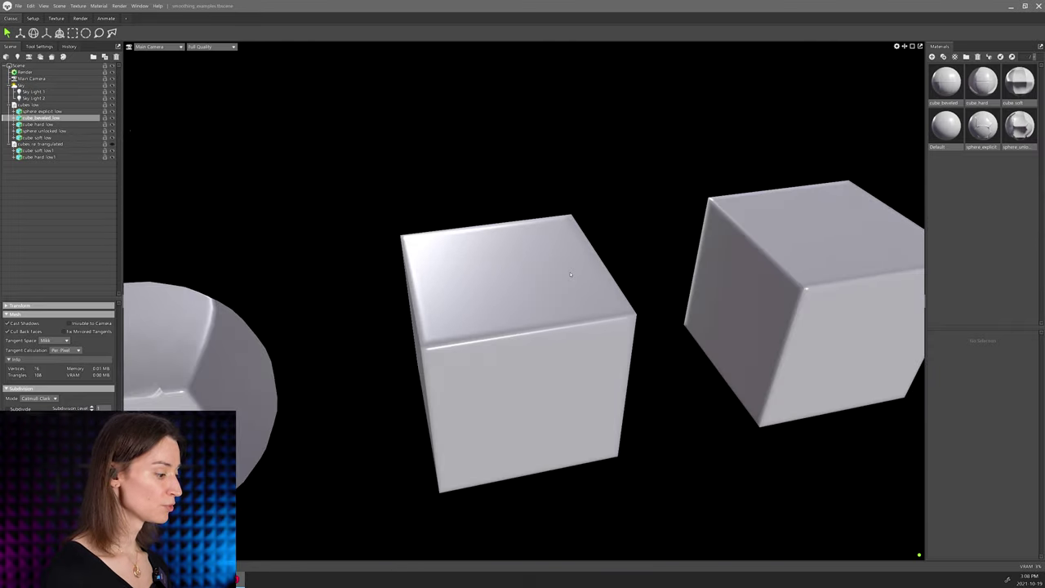
pyautogui.moveTo(571, 275); pyautogui.dragTo(554, 198)
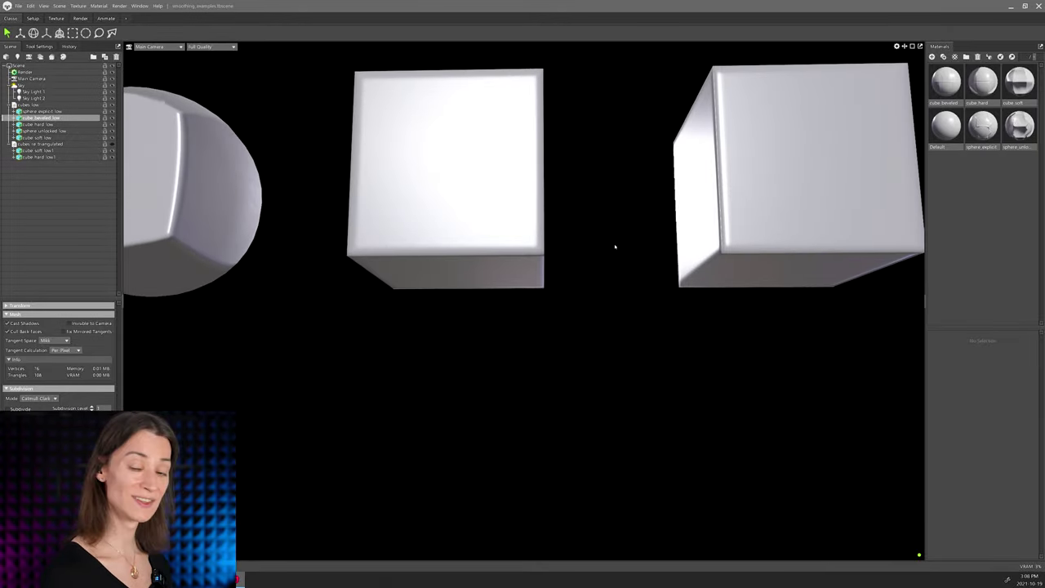
pyautogui.moveTo(519, 173); pyautogui.dragTo(518, 237)
pyautogui.moveTo(518, 236); pyautogui.dragTo(567, 341, button='middle')
pyautogui.scroll(6, 567, 341)
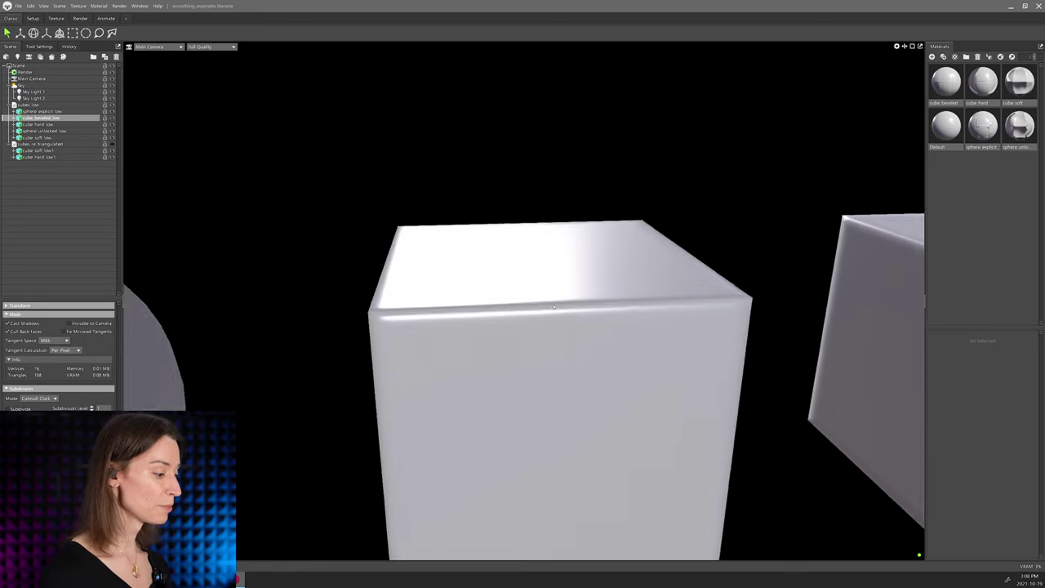
pyautogui.moveTo(567, 342); pyautogui.dragTo(592, 330)
pyautogui.moveTo(593, 330); pyautogui.dragTo(596, 324, button='middle')
pyautogui.moveTo(595, 324); pyautogui.dragTo(595, 330, button='right')
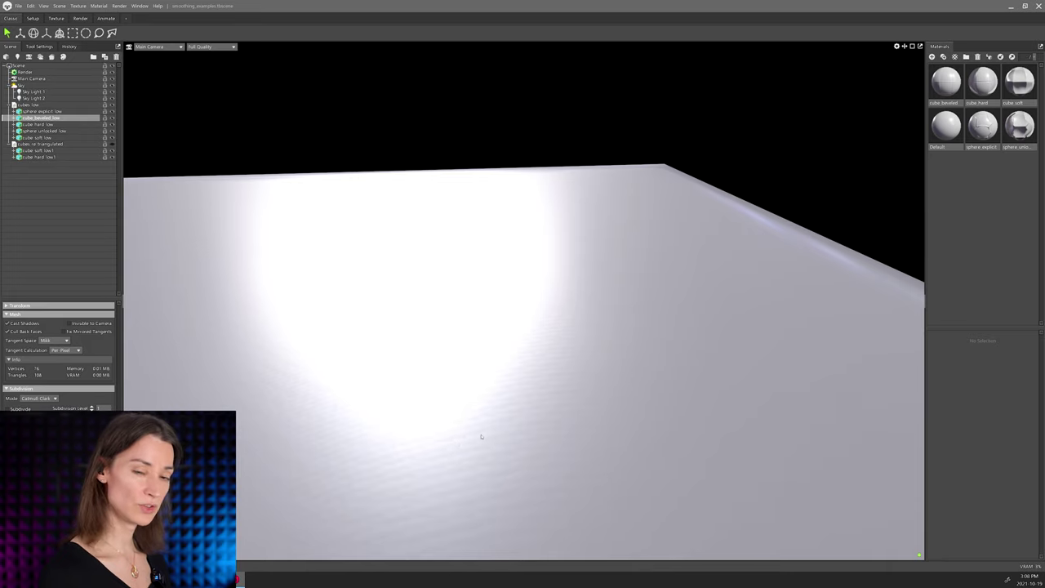
# Inspect the highlight gradient across the soft cube's top face up close from slightly different angles.
pyautogui.moveTo(481, 437); pyautogui.dragTo(569, 412)
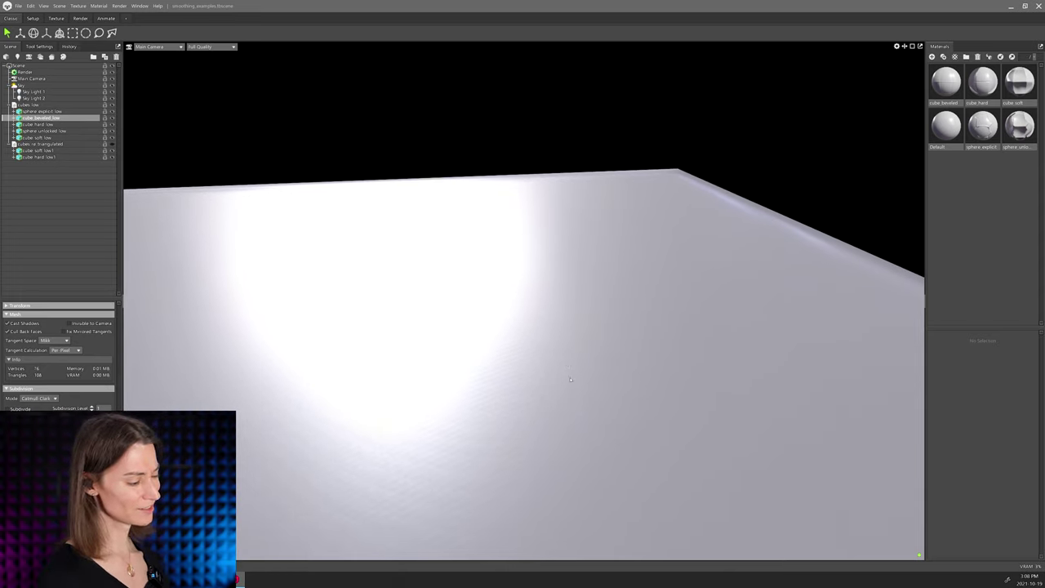
pyautogui.moveTo(611, 364); pyautogui.dragTo(605, 362)
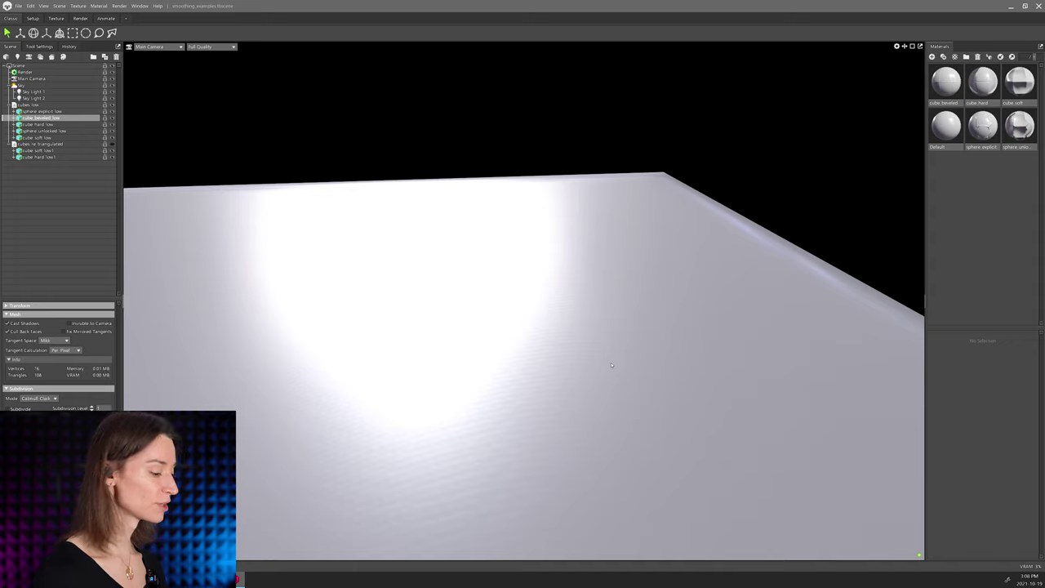
pyautogui.moveTo(604, 371); pyautogui.dragTo(629, 280, button='right')
pyautogui.moveTo(630, 280); pyautogui.dragTo(630, 297)
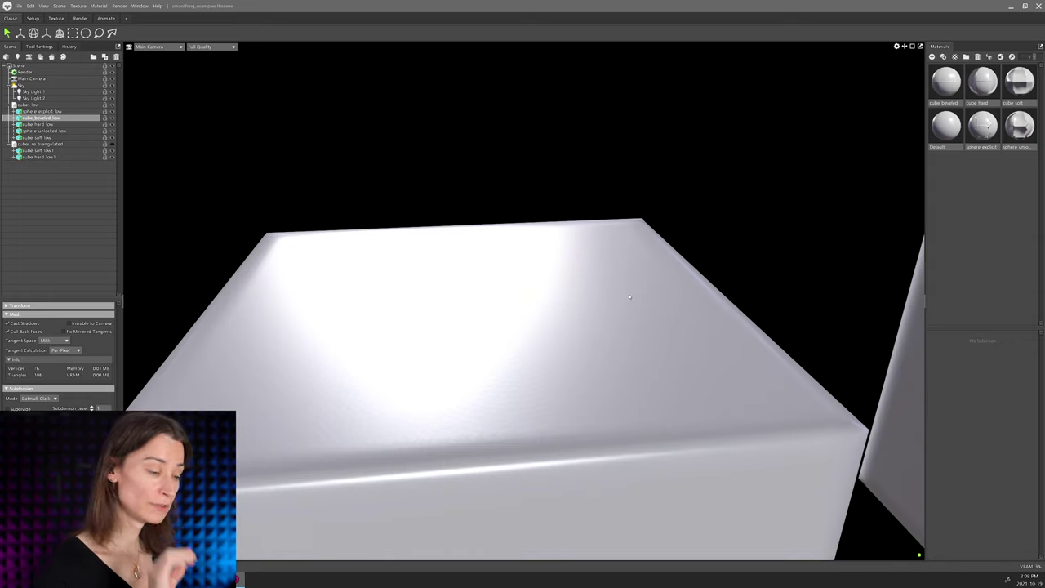
pyautogui.moveTo(589, 328); pyautogui.dragTo(577, 331)
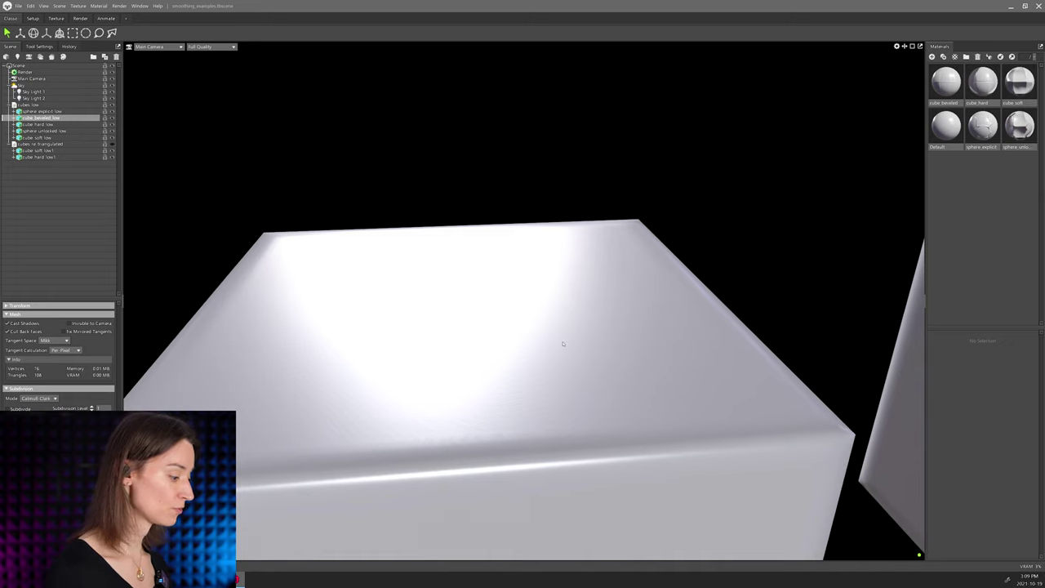
pyautogui.moveTo(562, 342); pyautogui.dragTo(561, 334, button='middle')
pyautogui.moveTo(562, 334); pyautogui.dragTo(590, 326, button='right')
pyautogui.moveTo(590, 326); pyautogui.dragTo(596, 335)
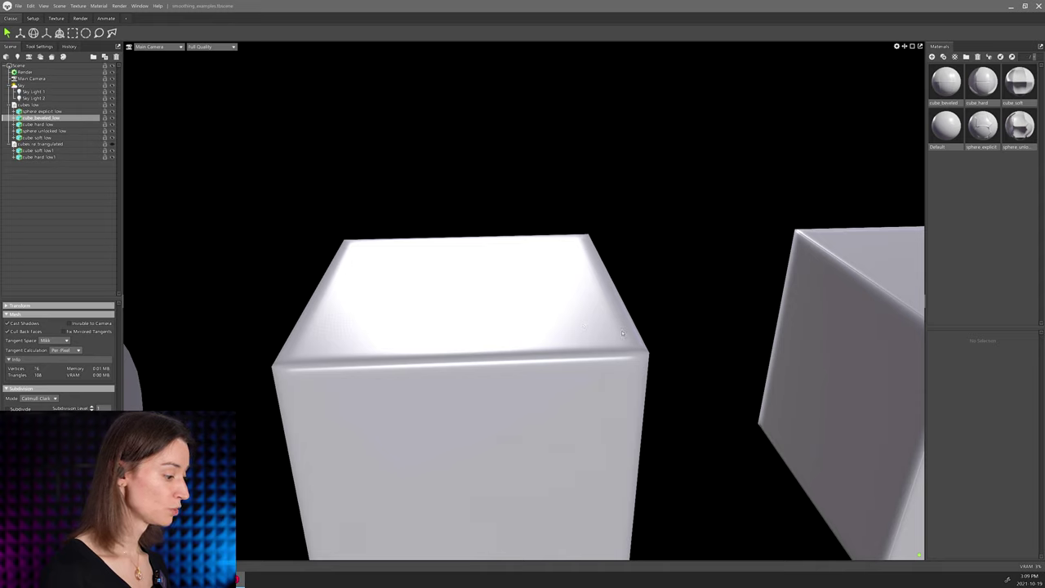
# Examine the hard cube in the middle of the row, checking the highlight gradient on its top face.
pyautogui.moveTo(621, 334); pyautogui.dragTo(559, 339, button='middle')
pyautogui.moveTo(559, 338); pyautogui.dragTo(504, 350)
pyautogui.scroll(2, 582, 368)
pyautogui.scroll(4, 582, 367)
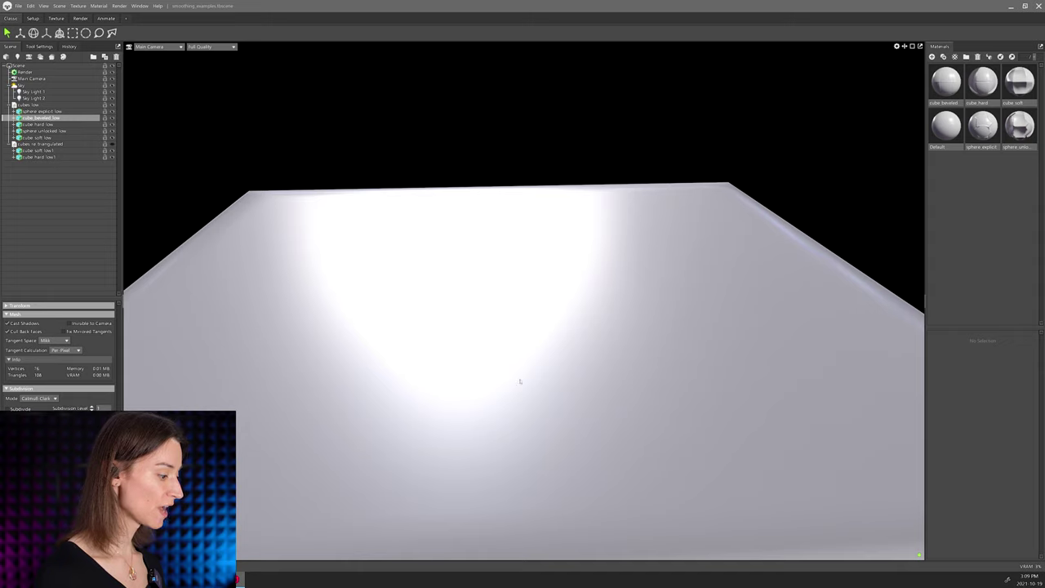
pyautogui.scroll(-6, 520, 381)
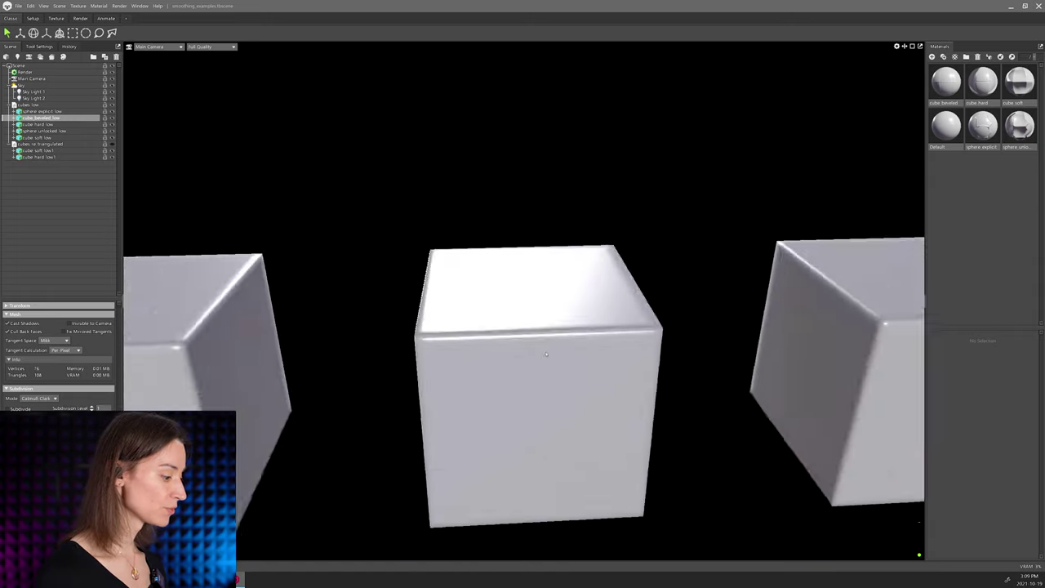
pyautogui.scroll(-4, 546, 354)
pyautogui.moveTo(546, 354); pyautogui.dragTo(490, 317)
pyautogui.scroll(5, 490, 319)
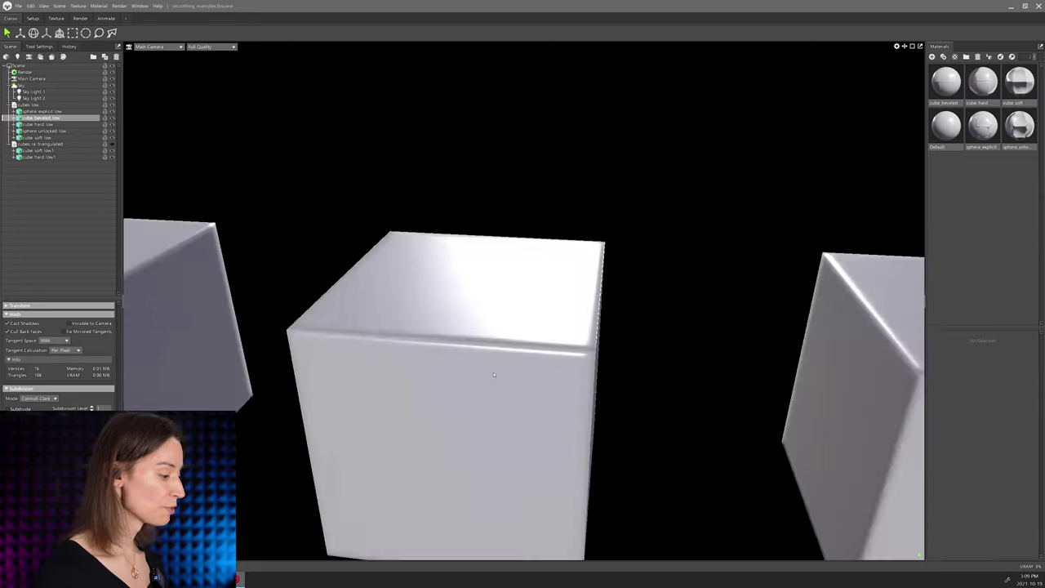
pyautogui.moveTo(475, 354); pyautogui.dragTo(551, 374)
pyautogui.scroll(2, 515, 373)
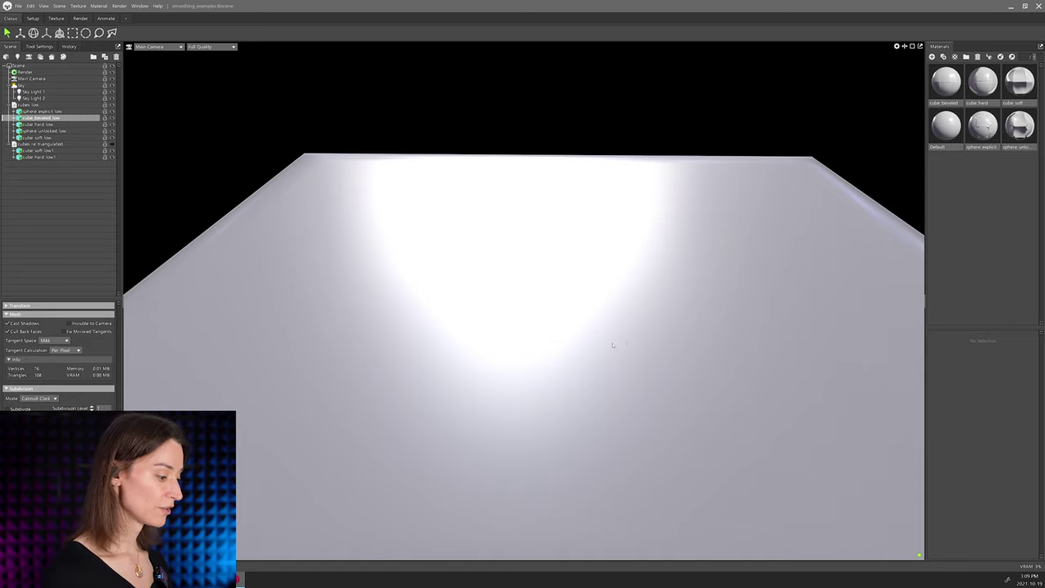
# Compare how the highlight falls across the cube's top face and along its front edge while changing the viewing angle.
pyautogui.moveTo(613, 345); pyautogui.dragTo(793, 303)
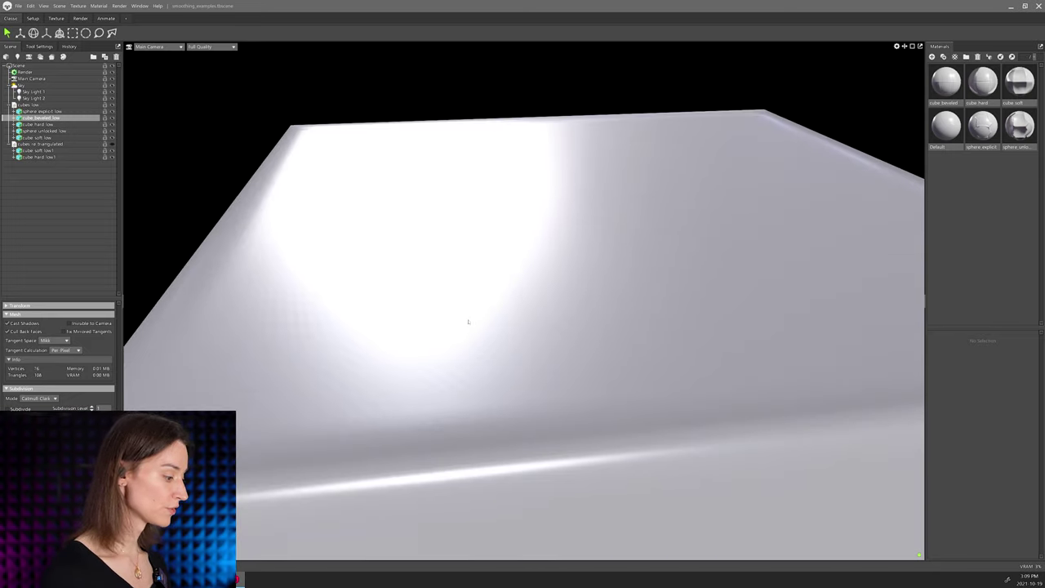
pyautogui.moveTo(668, 330); pyautogui.dragTo(652, 331)
pyautogui.moveTo(796, 339); pyautogui.dragTo(605, 348, button='middle')
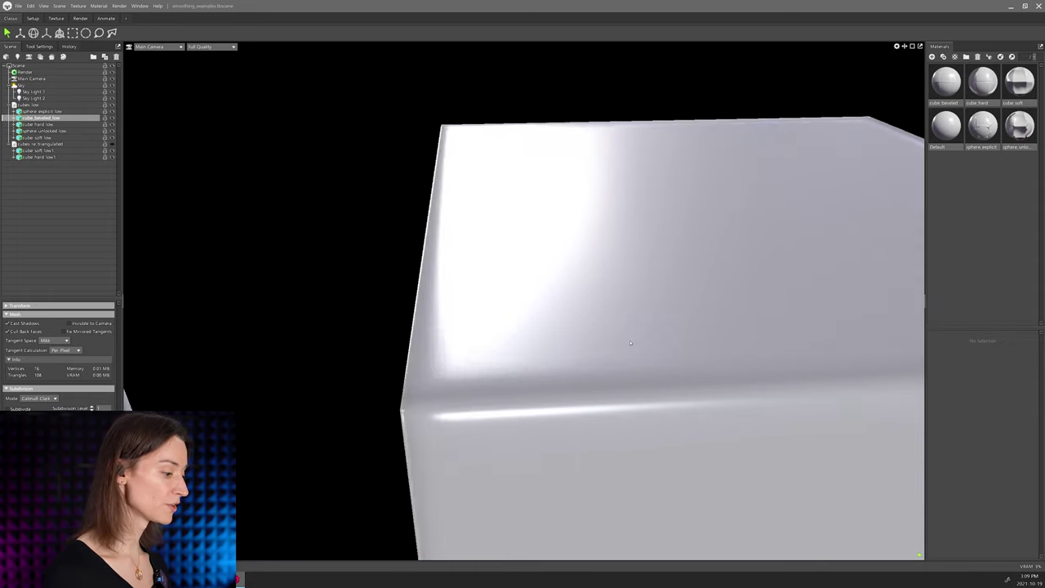
pyautogui.moveTo(606, 348); pyautogui.dragTo(542, 297, button='right')
pyautogui.moveTo(542, 297); pyautogui.dragTo(555, 299)
pyautogui.scroll(10, 554, 299)
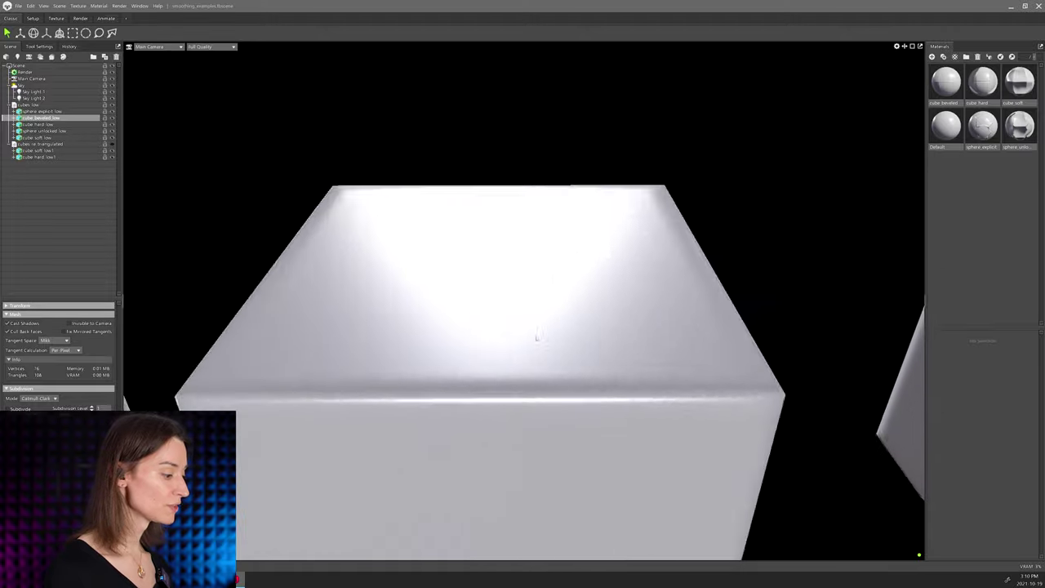
pyautogui.scroll(3, 544, 346)
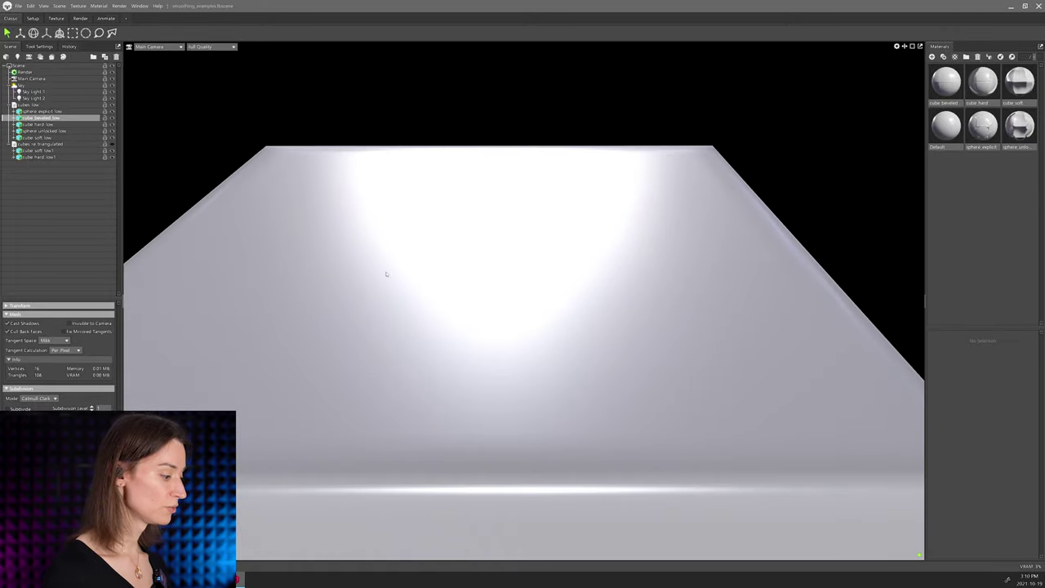
# Inspect the hard cube's corner and edge seams up close, and compare them with the edges of a neighbouring cube.
pyautogui.moveTo(426, 312); pyautogui.dragTo(459, 286)
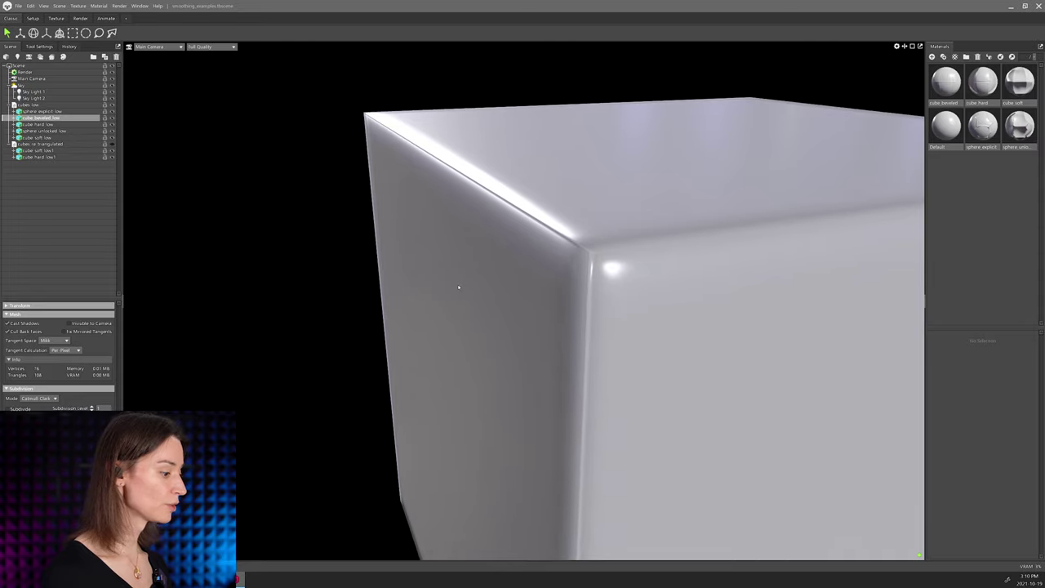
pyautogui.moveTo(527, 268); pyautogui.dragTo(529, 249)
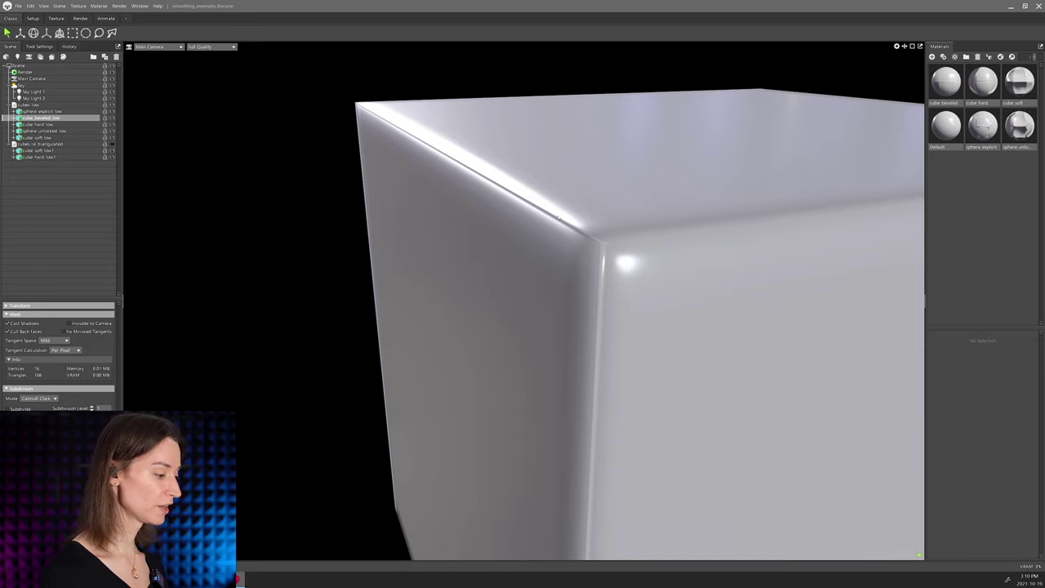
pyautogui.moveTo(600, 247); pyautogui.dragTo(598, 269)
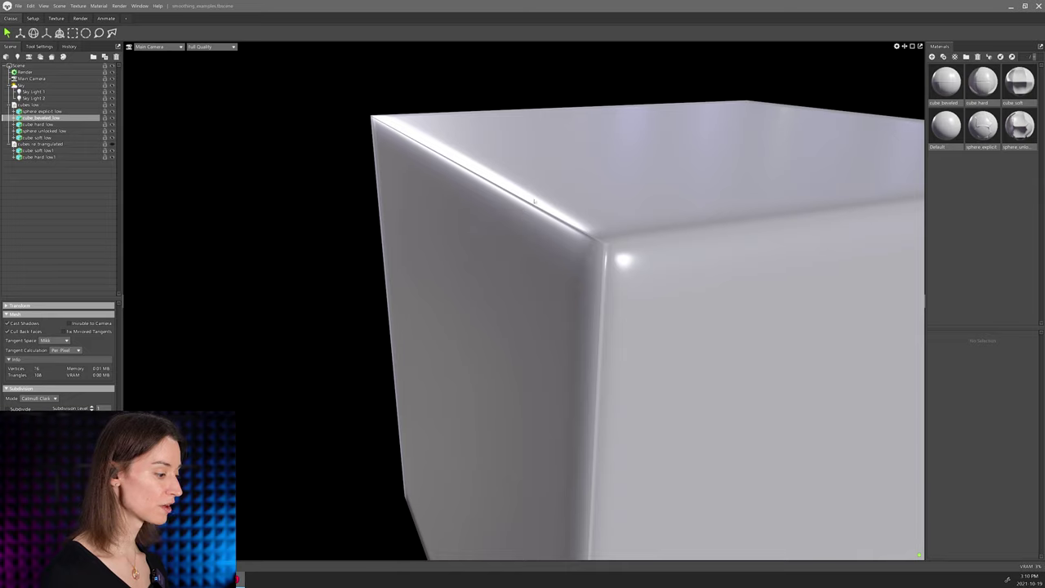
pyautogui.moveTo(535, 202); pyautogui.dragTo(533, 211, button='right')
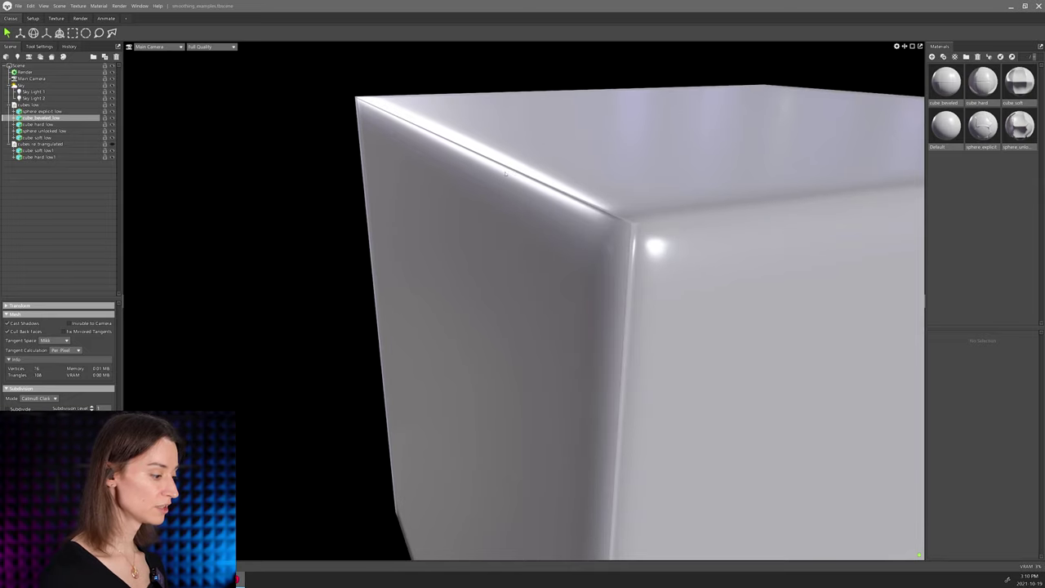
pyautogui.moveTo(524, 223); pyautogui.dragTo(553, 343, button='right')
pyautogui.moveTo(457, 302); pyautogui.dragTo(531, 251, button='middle')
pyautogui.moveTo(531, 252); pyautogui.dragTo(606, 265, button='right')
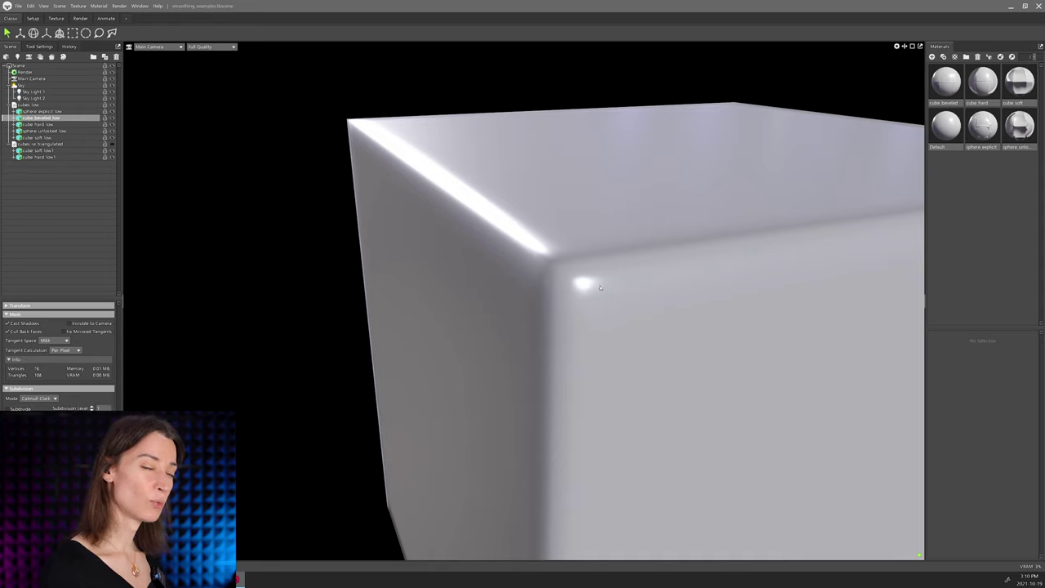
pyautogui.moveTo(636, 308); pyautogui.dragTo(648, 287)
pyautogui.moveTo(659, 301); pyautogui.dragTo(591, 280, button='right')
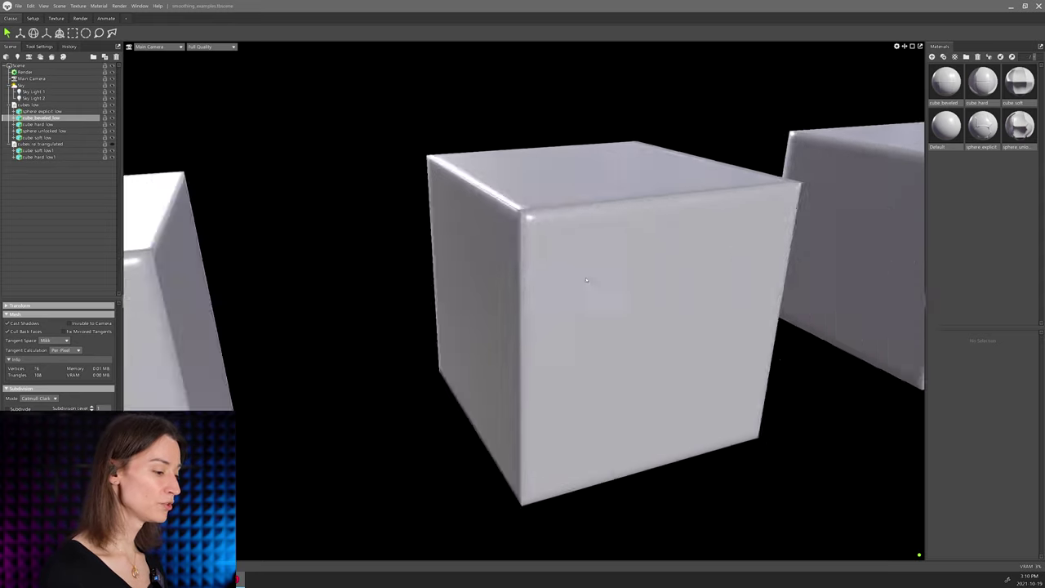
# Examine the hard cube's top face, side edge and near corner again under shifting highlights.
pyautogui.moveTo(591, 280); pyautogui.dragTo(549, 286)
pyautogui.moveTo(549, 286); pyautogui.dragTo(593, 335, button='right')
pyautogui.moveTo(593, 335); pyautogui.dragTo(590, 341, button='middle')
pyautogui.moveTo(590, 342); pyautogui.dragTo(257, 269)
pyautogui.moveTo(343, 321); pyautogui.dragTo(540, 326)
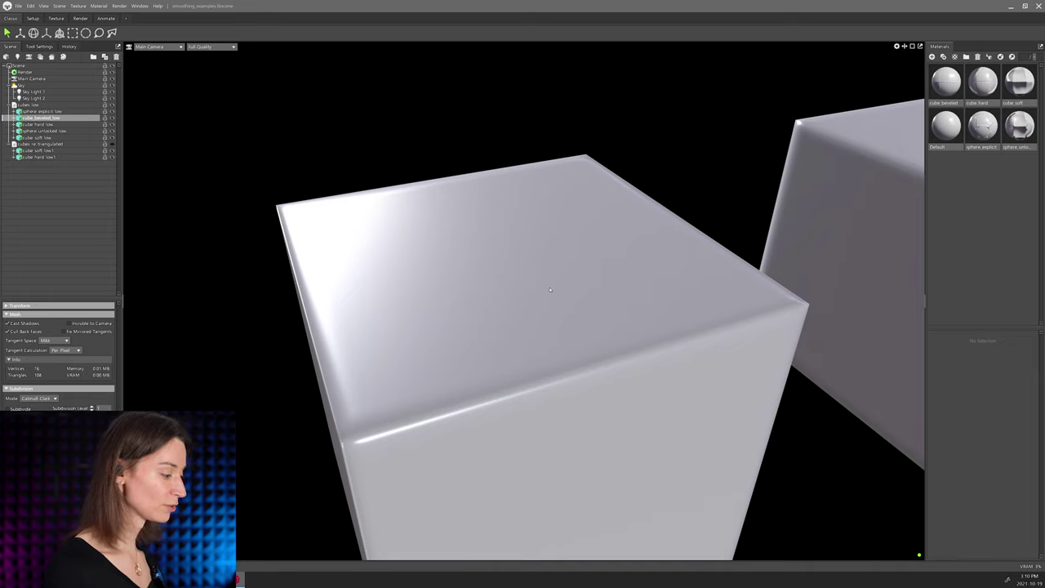
pyautogui.moveTo(550, 290)
pyautogui.mouseDown()
pyautogui.moveTo(510, 282)
pyautogui.moveTo(534, 268)
pyautogui.moveTo(539, 282)
pyautogui.moveTo(497, 203)
pyautogui.mouseUp()
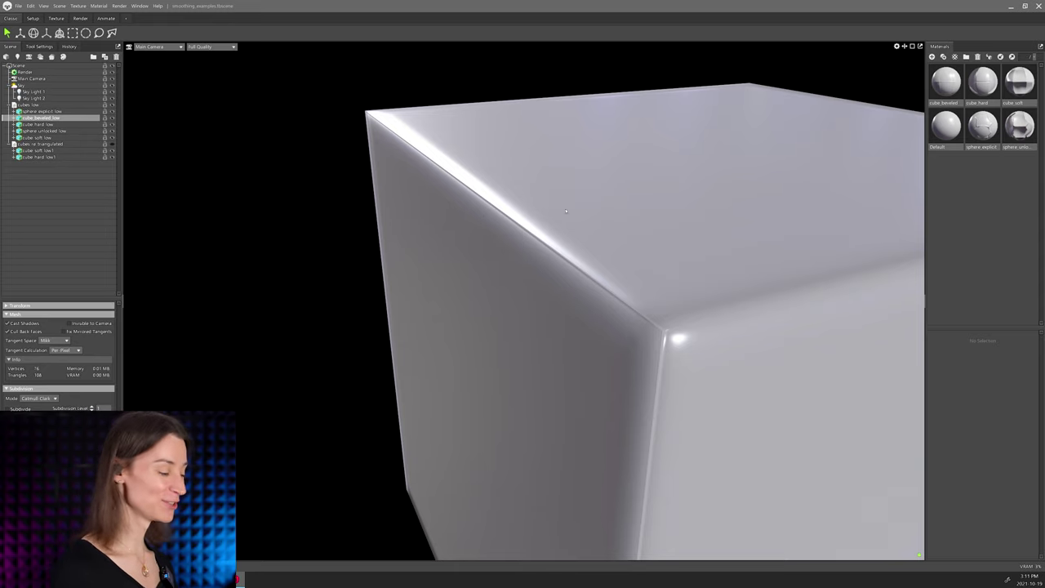
pyautogui.moveTo(687, 229); pyautogui.dragTo(560, 163)
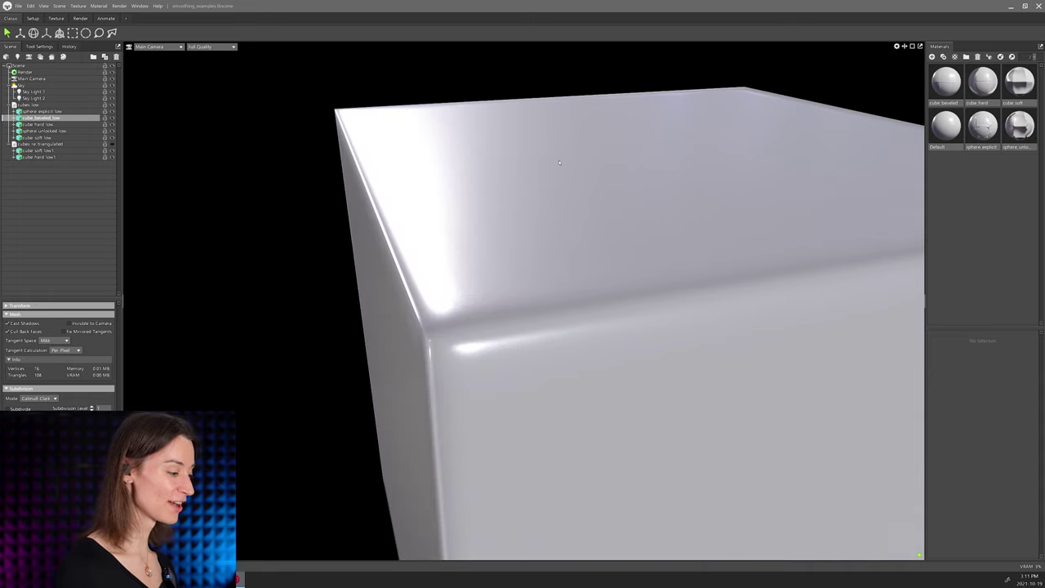
# Examine the highlight across the cube's top face, near corner and front edge from several angles, ending on the whole row of models.
pyautogui.moveTo(559, 162); pyautogui.dragTo(602, 214, button='right')
pyautogui.moveTo(602, 215); pyautogui.dragTo(587, 230)
pyautogui.moveTo(575, 235); pyautogui.dragTo(523, 323)
pyautogui.scroll(5, 622, 289)
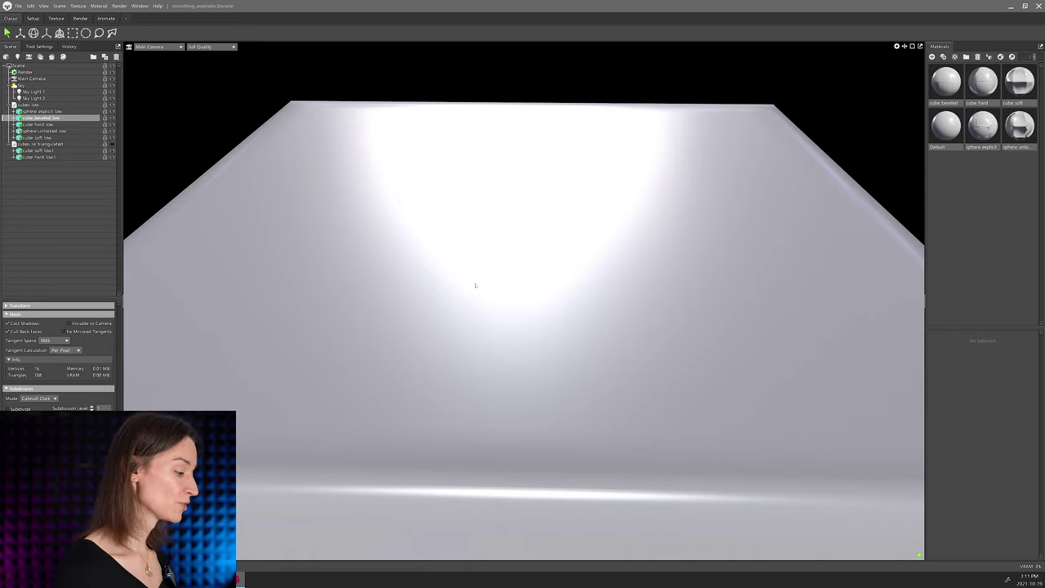
pyautogui.scroll(-2, 490, 302)
pyautogui.moveTo(478, 306); pyautogui.dragTo(539, 337)
pyautogui.moveTo(483, 302); pyautogui.dragTo(483, 295)
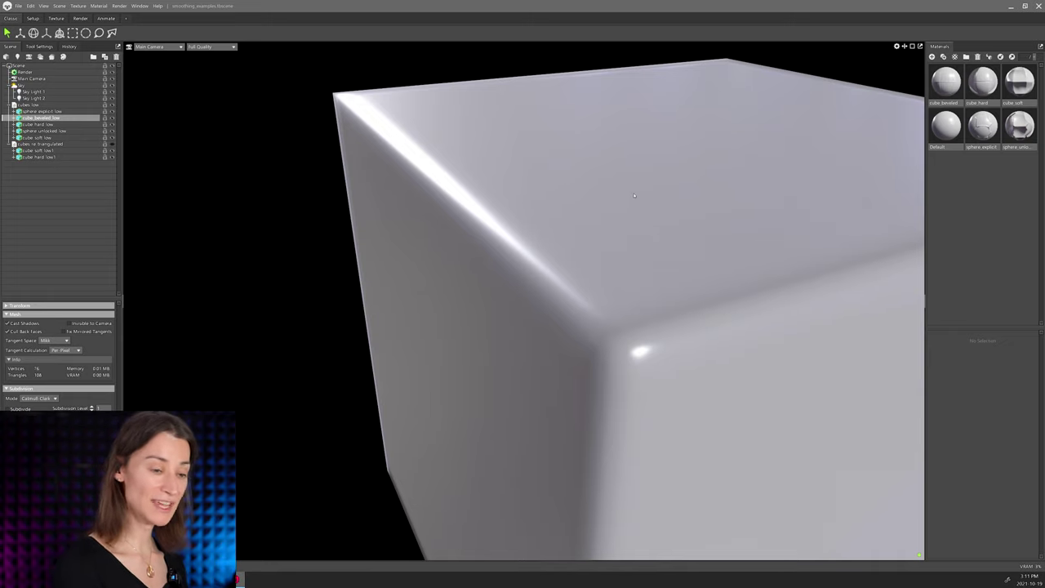
pyautogui.scroll(-4, 592, 206)
pyautogui.moveTo(593, 206); pyautogui.dragTo(569, 204)
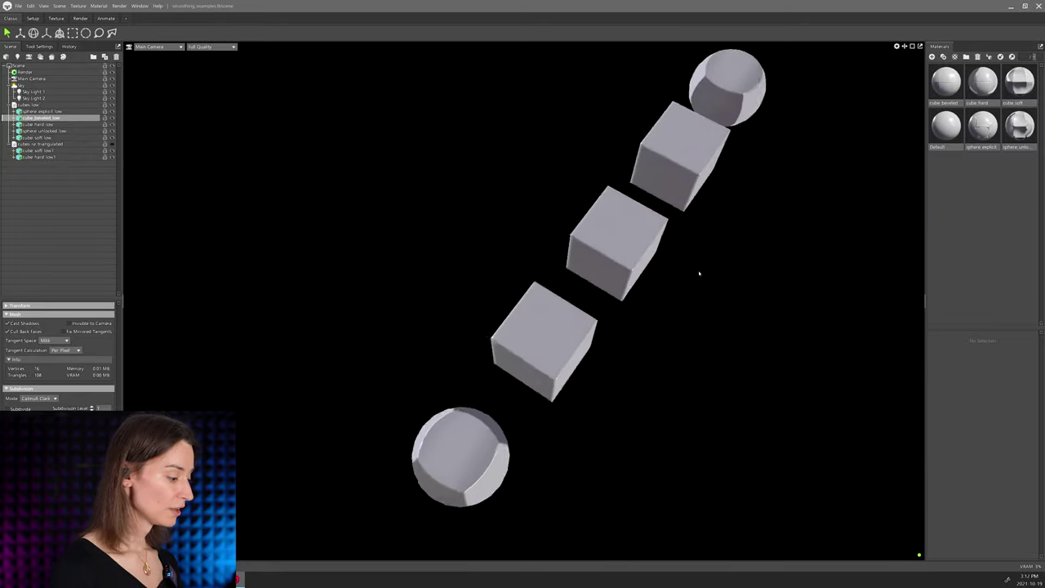
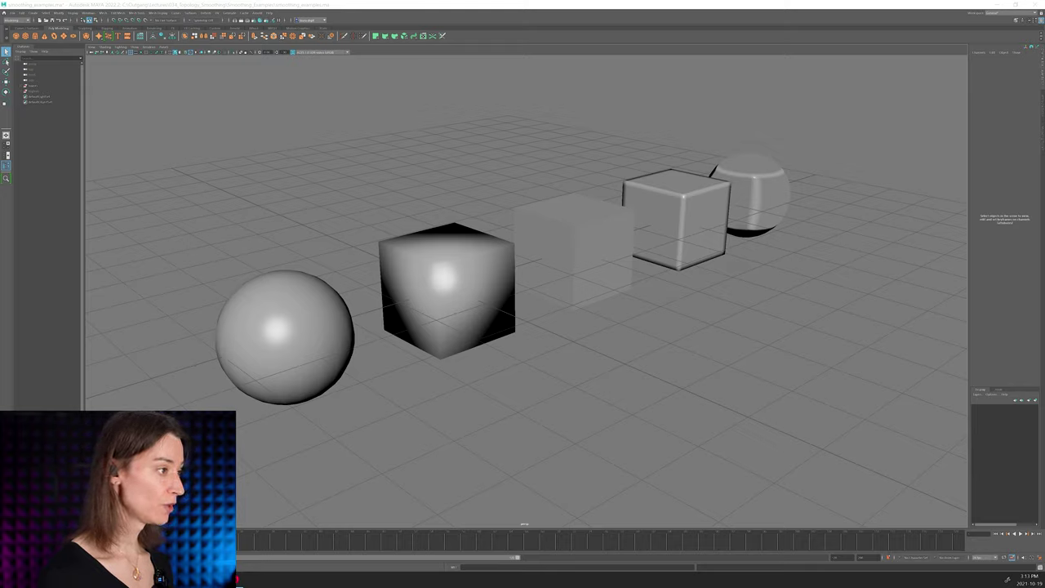
# Compare the baked row of models in Marmoset Toolbag with the low-poly row in Maya.
pyautogui.hotkey('alt', 'Tab')
pyautogui.keyDown('alt'); pyautogui.moveTo(628, 133); pyautogui.dragTo(601, 140, button='right'); pyautogui.keyUp('alt')
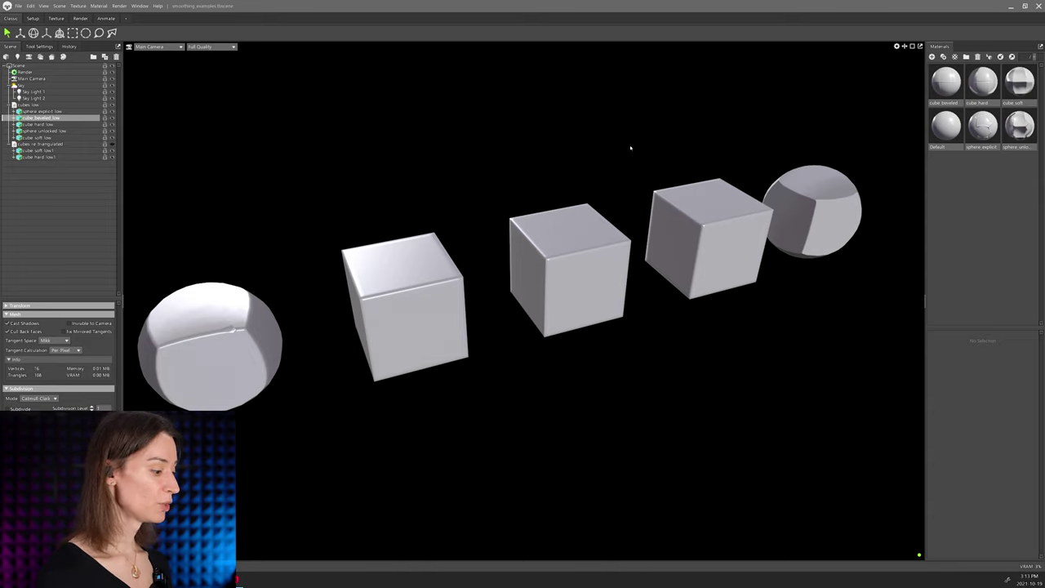
pyautogui.hotkey('alt', 'Tab')
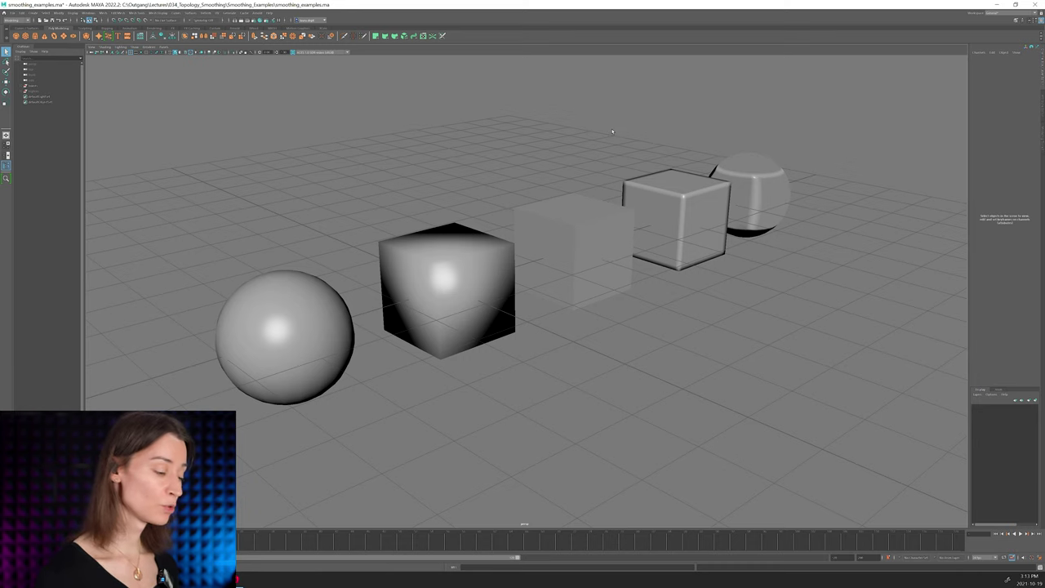
# Select the soft, hard and beveled cubes in the row, clear the selection and compare their viewport shading.
pyautogui.click(470, 272)
pyautogui.click(571, 252)
pyautogui.click(677, 224)
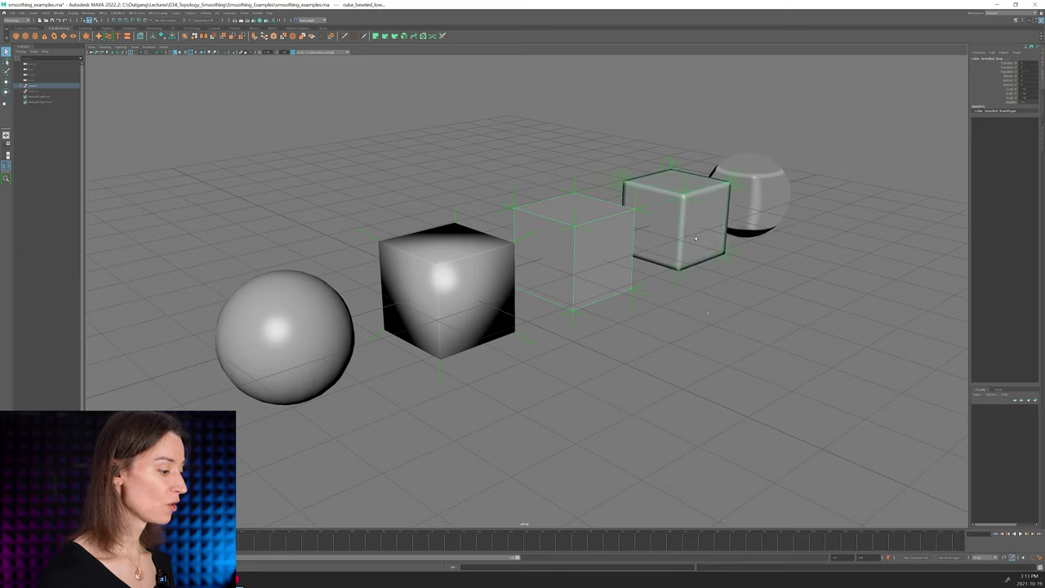
pyautogui.keyDown('alt'); pyautogui.moveTo(768, 313); pyautogui.dragTo(686, 317); pyautogui.keyUp('alt')
pyautogui.click(595, 317)
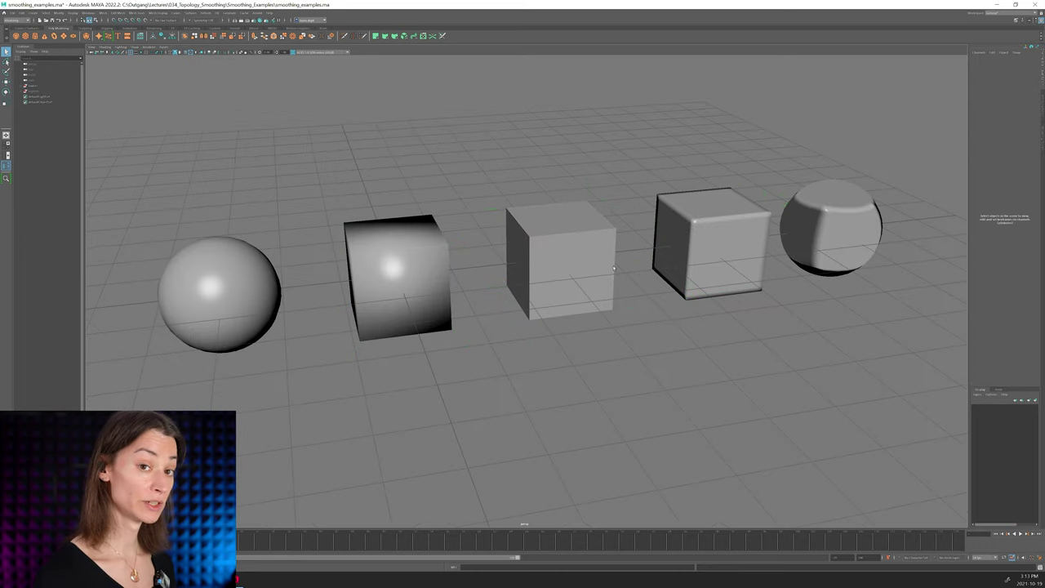
pyautogui.keyDown('alt'); pyautogui.moveTo(500, 260); pyautogui.dragTo(524, 274); pyautogui.keyUp('alt')
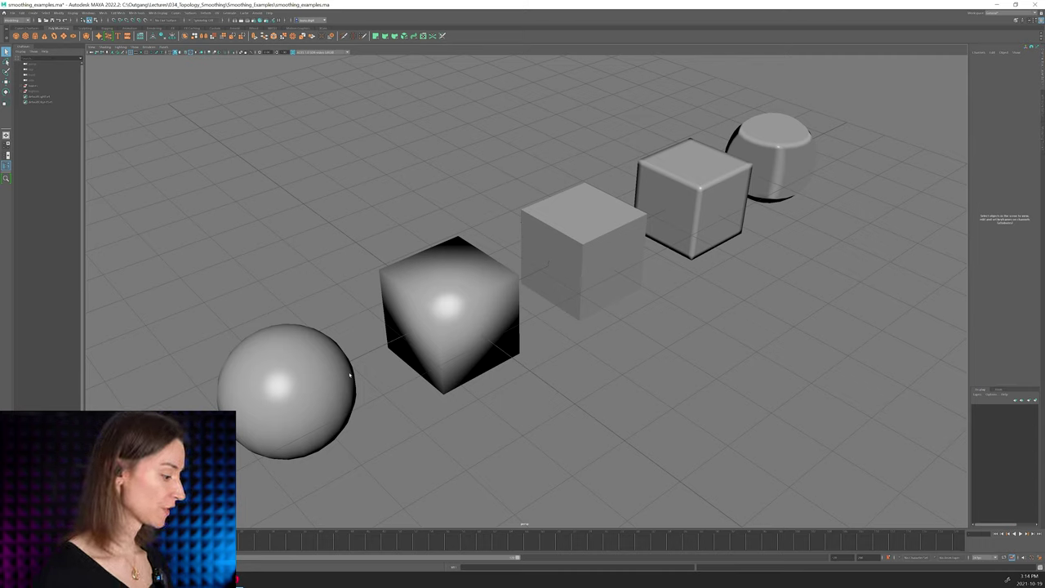
# Select the low-poly sphere beside the soft cube and examine its wireframe and smooth shading up close.
pyautogui.click(310, 370)
pyautogui.keyDown('alt'); pyautogui.moveTo(310, 370); pyautogui.dragTo(378, 336, button='middle'); pyautogui.keyUp('alt')
pyautogui.keyDown('alt'); pyautogui.moveTo(377, 337); pyautogui.dragTo(322, 398); pyautogui.keyUp('alt')
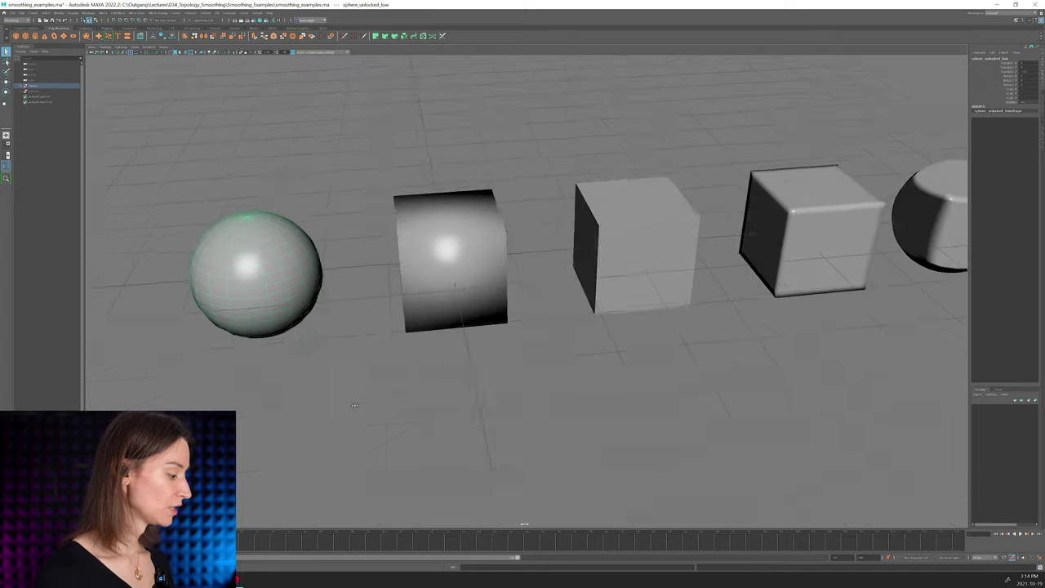
pyautogui.keyDown('alt'); pyautogui.moveTo(321, 399); pyautogui.dragTo(510, 427, button='middle'); pyautogui.keyUp('alt')
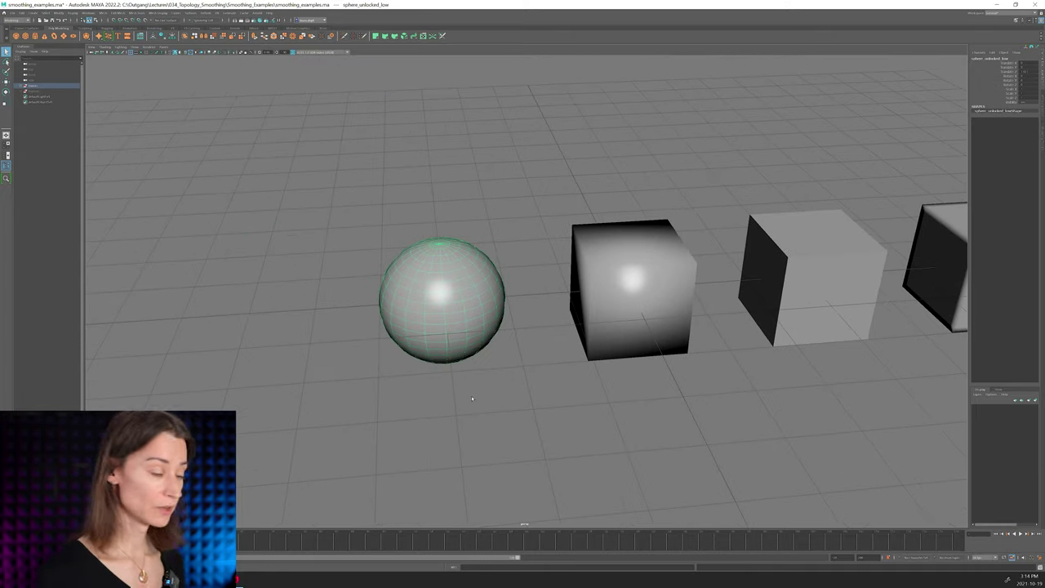
pyautogui.keyDown('alt'); pyautogui.moveTo(473, 399); pyautogui.dragTo(453, 390, button='right'); pyautogui.keyUp('alt')
pyautogui.moveTo(452, 389)
pyautogui.keyDown('alt'); pyautogui.mouseDown()
pyautogui.moveTo(539, 392)
pyautogui.moveTo(455, 397)
pyautogui.mouseUp(); pyautogui.keyUp('alt')
pyautogui.keyDown('alt'); pyautogui.moveTo(455, 397); pyautogui.dragTo(495, 417, button='right'); pyautogui.keyUp('alt')
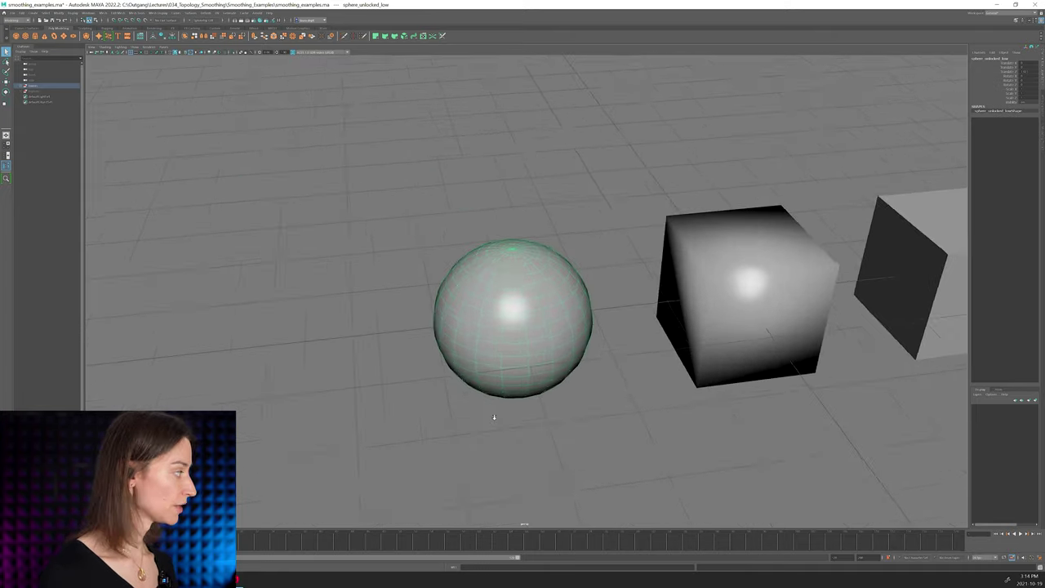
pyautogui.keyDown('alt'); pyautogui.moveTo(495, 417); pyautogui.dragTo(517, 400); pyautogui.keyUp('alt')
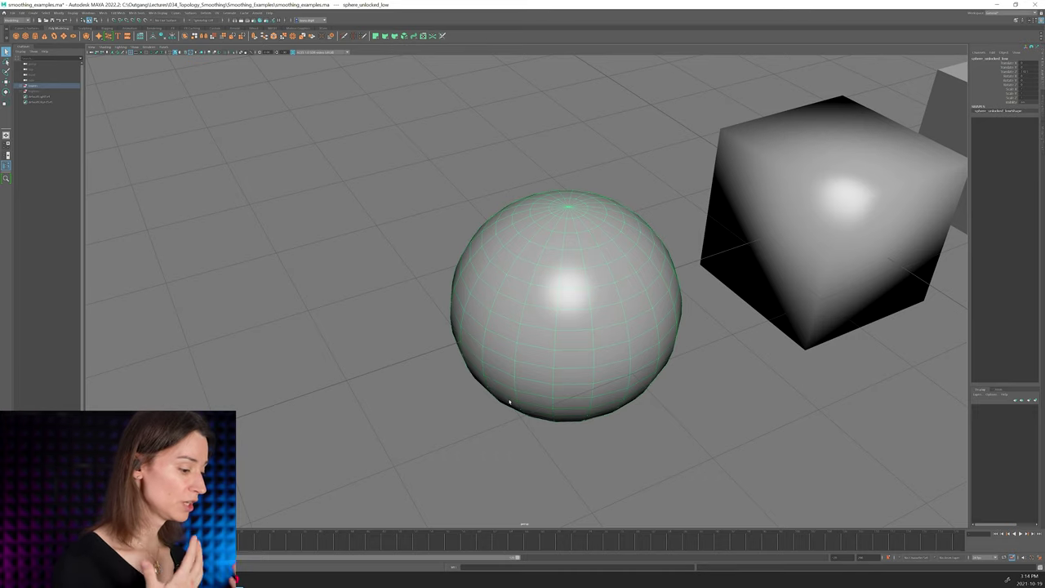
# Examine how the sphere's highlight moves over its polygons from different angles, and clear its selection.
pyautogui.keyDown('alt'); pyautogui.moveTo(549, 322); pyautogui.dragTo(584, 353); pyautogui.keyUp('alt')
pyautogui.click(668, 384)
pyautogui.click(557, 332)
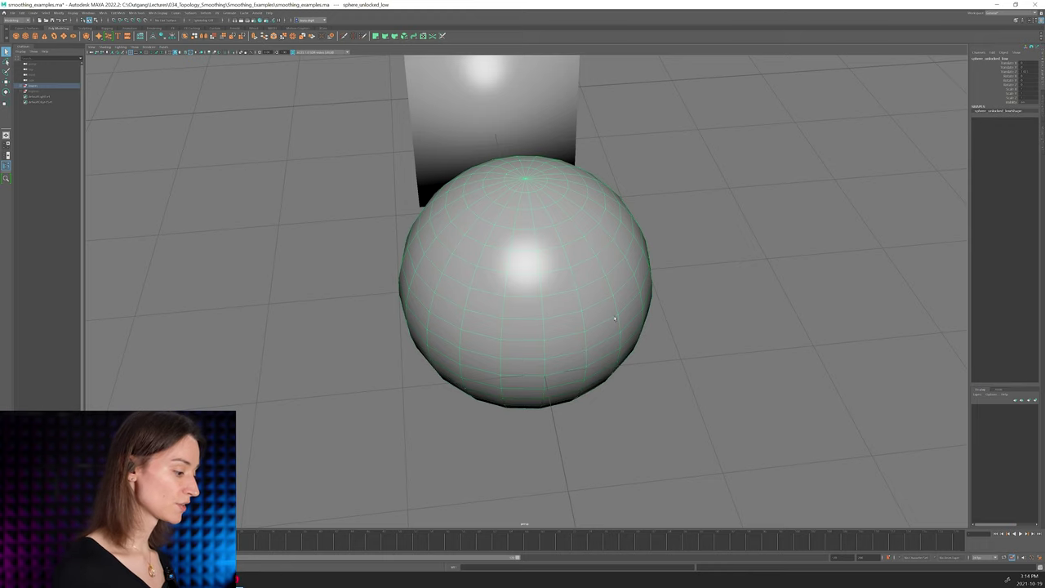
pyautogui.keyDown('alt'); pyautogui.moveTo(615, 319); pyautogui.dragTo(566, 296); pyautogui.keyUp('alt')
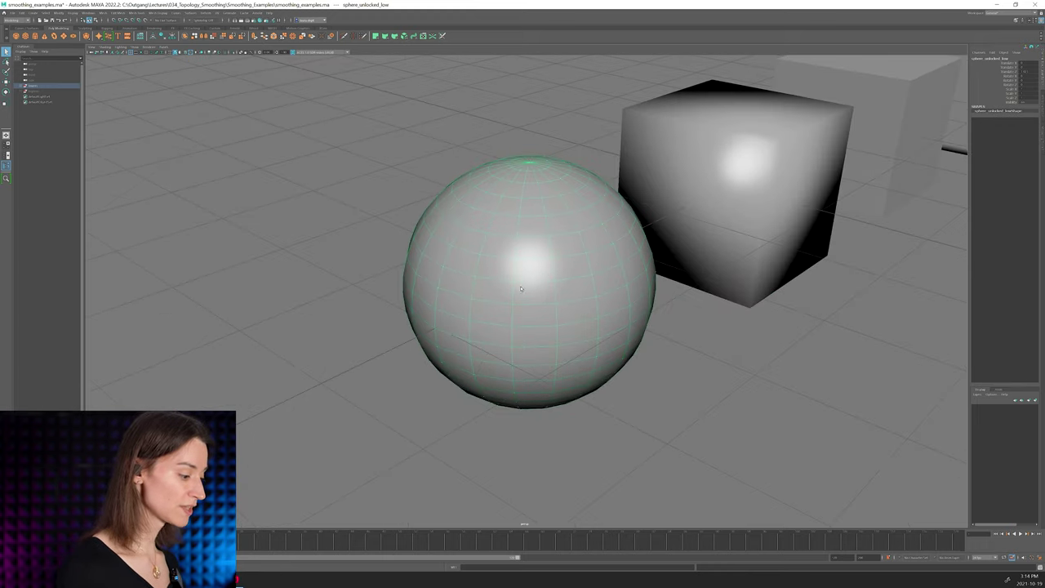
pyautogui.keyDown('alt'); pyautogui.moveTo(587, 290); pyautogui.dragTo(561, 291); pyautogui.keyUp('alt')
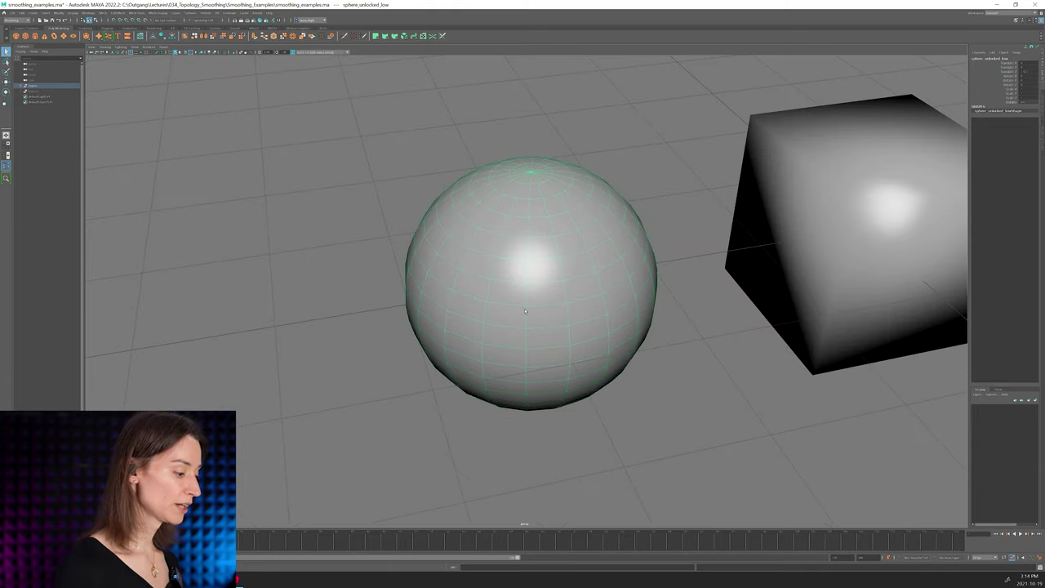
pyautogui.click(342, 173)
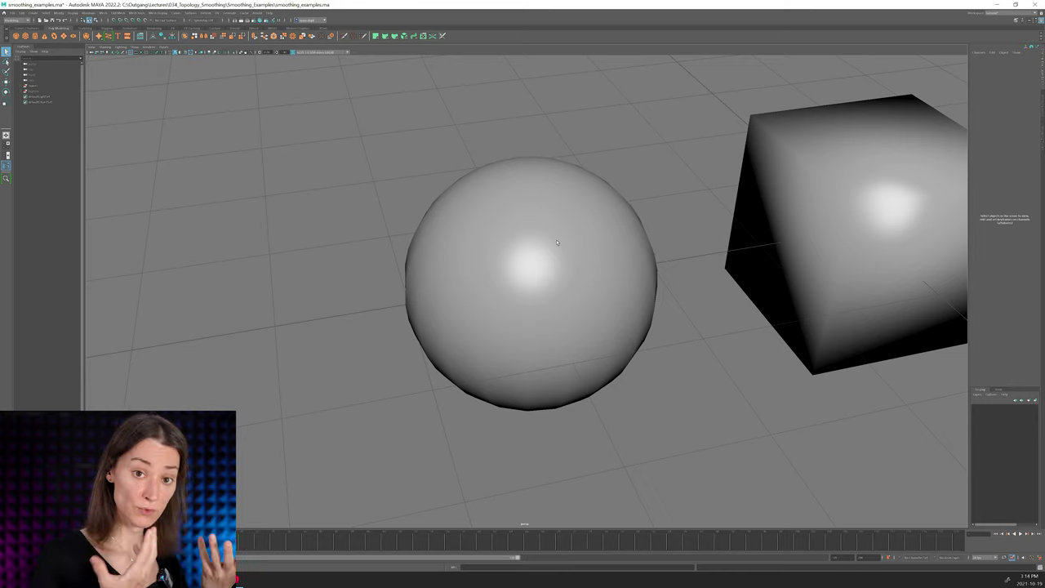
# Compare the continuous shading on the sphere and soft cube with the flat faces and sharp edges of the hard cube.
pyautogui.keyDown('alt'); pyautogui.moveTo(648, 203); pyautogui.dragTo(557, 234, button='middle'); pyautogui.keyUp('alt')
pyautogui.scroll(-1, 558, 234)
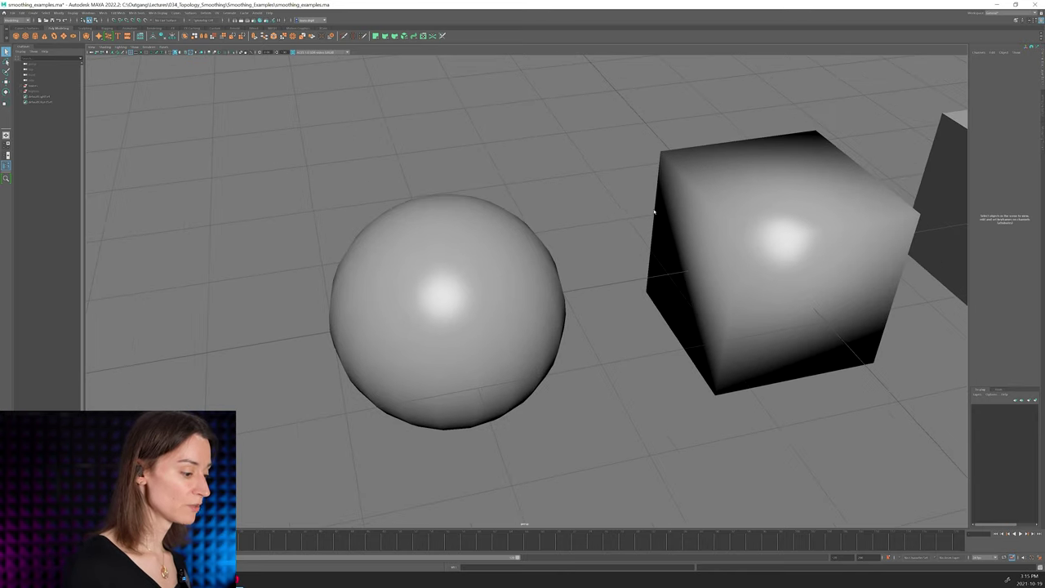
pyautogui.keyDown('alt'); pyautogui.moveTo(653, 213); pyautogui.dragTo(440, 243); pyautogui.keyUp('alt')
pyautogui.click(546, 231)
pyautogui.keyDown('alt'); pyautogui.moveTo(546, 230); pyautogui.dragTo(545, 283, button='middle'); pyautogui.keyUp('alt')
pyautogui.click(681, 430)
pyautogui.keyDown('alt'); pyautogui.moveTo(630, 385); pyautogui.dragTo(583, 364, button='middle'); pyautogui.keyUp('alt')
pyautogui.keyDown('alt'); pyautogui.moveTo(584, 365); pyautogui.dragTo(621, 424); pyautogui.keyUp('alt')
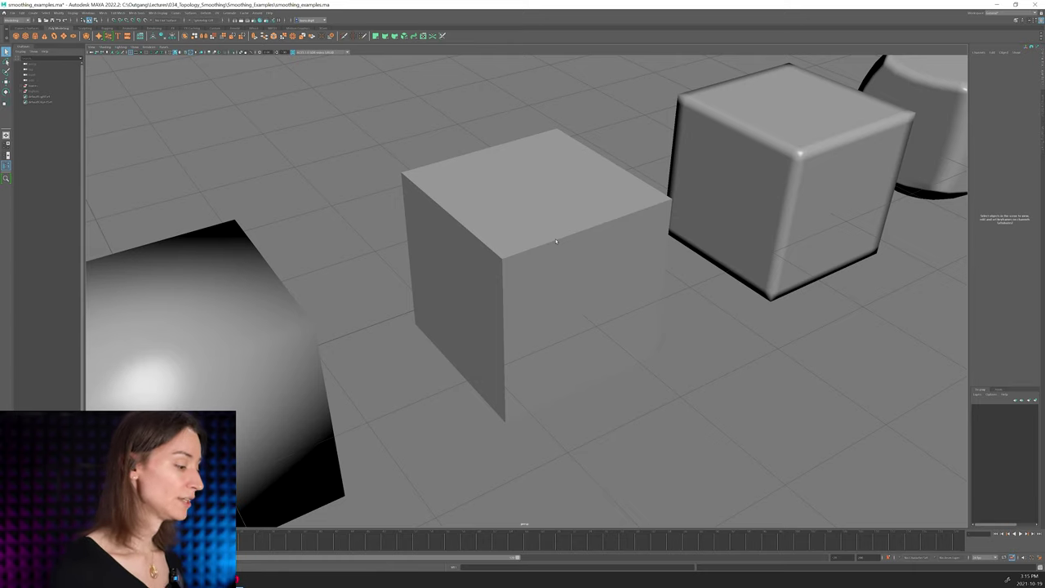
pyautogui.keyDown('alt'); pyautogui.moveTo(627, 324); pyautogui.dragTo(624, 307); pyautogui.keyUp('alt')
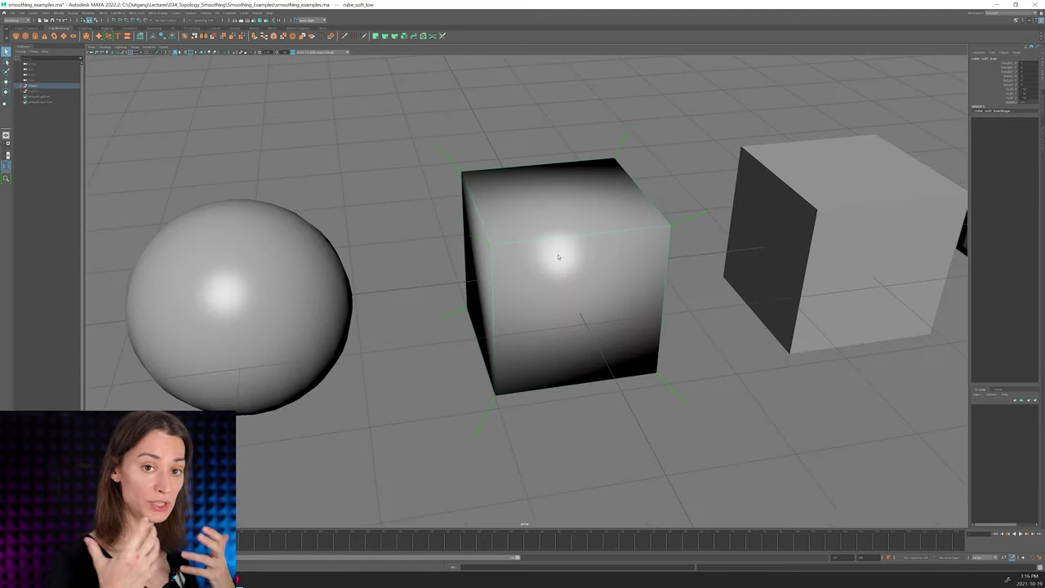
# Examine the soft cube's gradients and highlight across its corner and edges, comparing them with the neighbouring sphere.
pyautogui.keyDown('alt'); pyautogui.moveTo(563, 205); pyautogui.dragTo(462, 252); pyautogui.keyUp('alt')
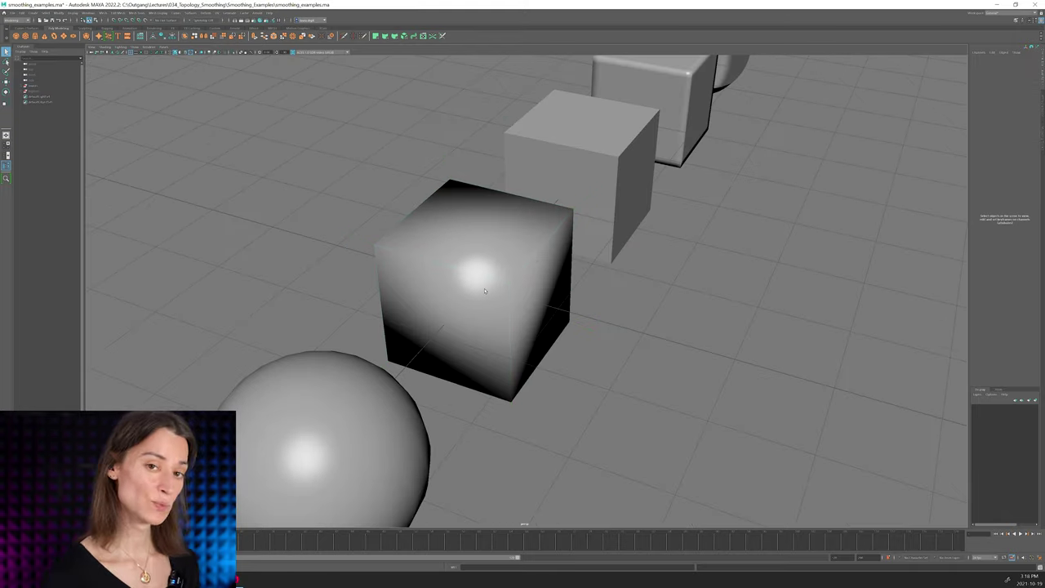
pyautogui.keyDown('alt'); pyautogui.moveTo(662, 381); pyautogui.dragTo(480, 323); pyautogui.keyUp('alt')
pyautogui.keyDown('alt'); pyautogui.moveTo(564, 232); pyautogui.dragTo(321, 235); pyautogui.keyUp('alt')
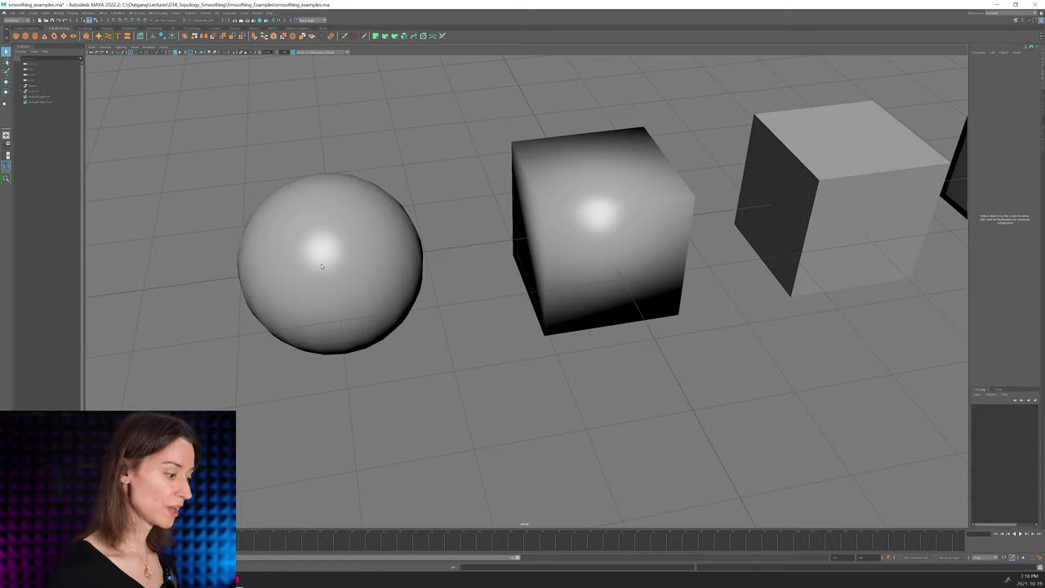
pyautogui.click(517, 259)
pyautogui.keyDown('alt'); pyautogui.moveTo(516, 260); pyautogui.dragTo(495, 276); pyautogui.keyUp('alt')
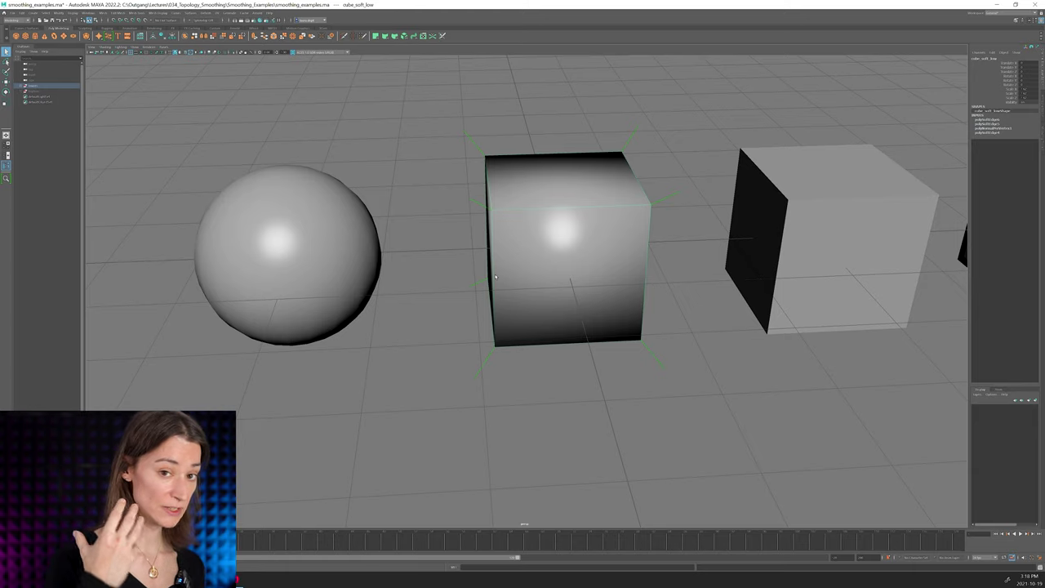
pyautogui.keyDown('alt'); pyautogui.moveTo(496, 278); pyautogui.dragTo(559, 318); pyautogui.keyUp('alt')
pyautogui.keyDown('alt'); pyautogui.moveTo(559, 317); pyautogui.dragTo(599, 377, button='right'); pyautogui.keyUp('alt')
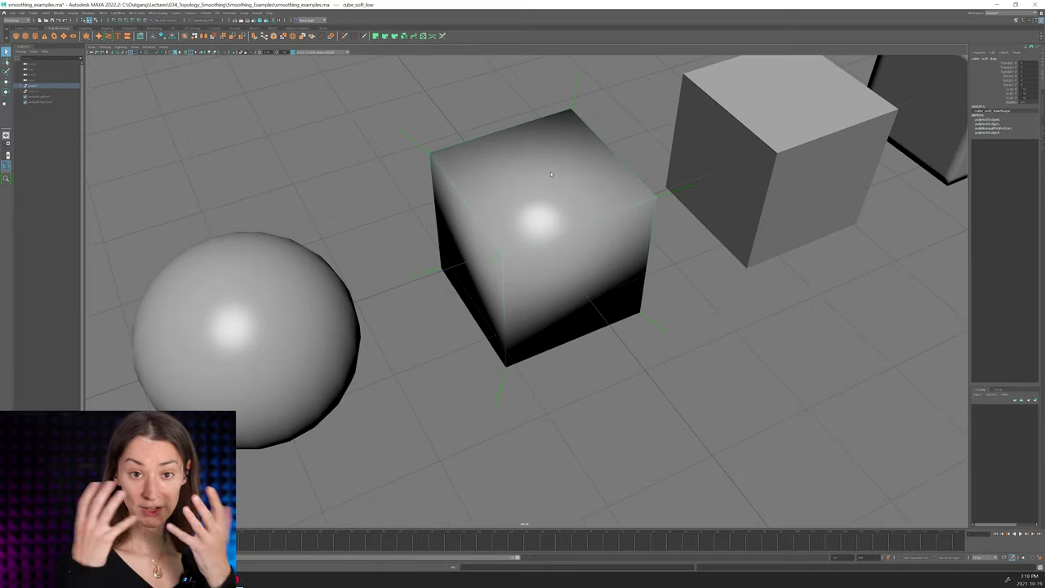
pyautogui.keyDown('alt'); pyautogui.moveTo(602, 205); pyautogui.dragTo(515, 175); pyautogui.keyUp('alt')
pyautogui.click(616, 403)
pyautogui.keyDown('alt'); pyautogui.moveTo(482, 351); pyautogui.dragTo(513, 337); pyautogui.keyUp('alt')
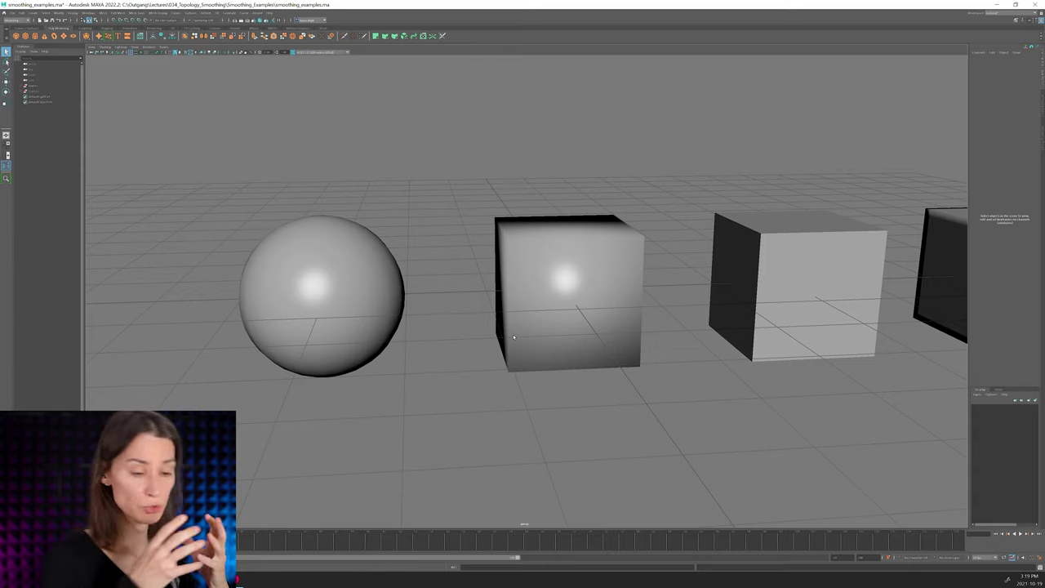
# Select the soft cube's upper front corner vertex and the vertical edge below it, and return to object selection.
pyautogui.click(564, 317)
pyautogui.moveTo(552, 240); pyautogui.dragTo(495, 269, button='right')
pyautogui.click(545, 229)
pyautogui.press('F10')
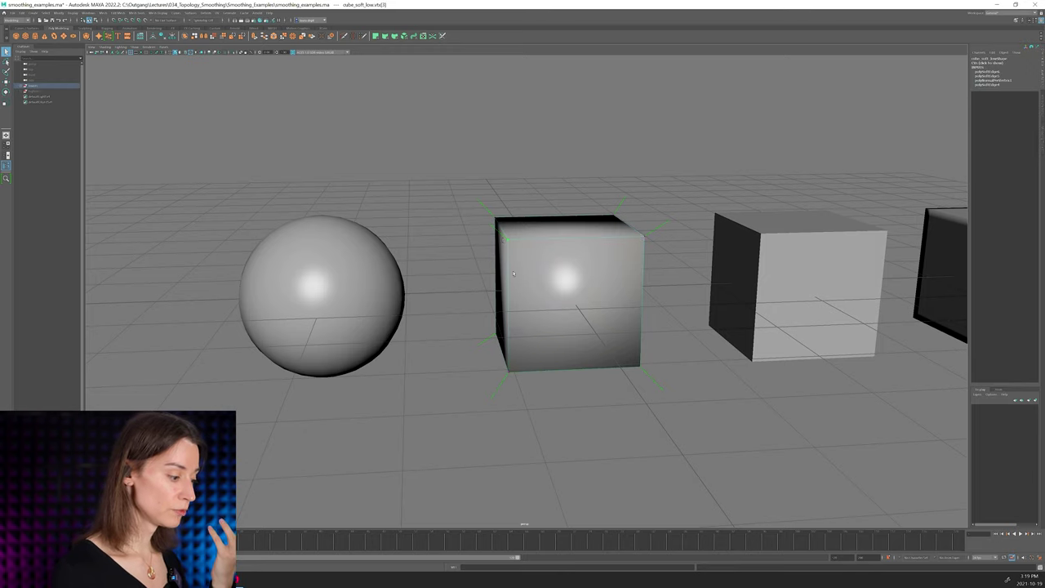
pyautogui.click(504, 236)
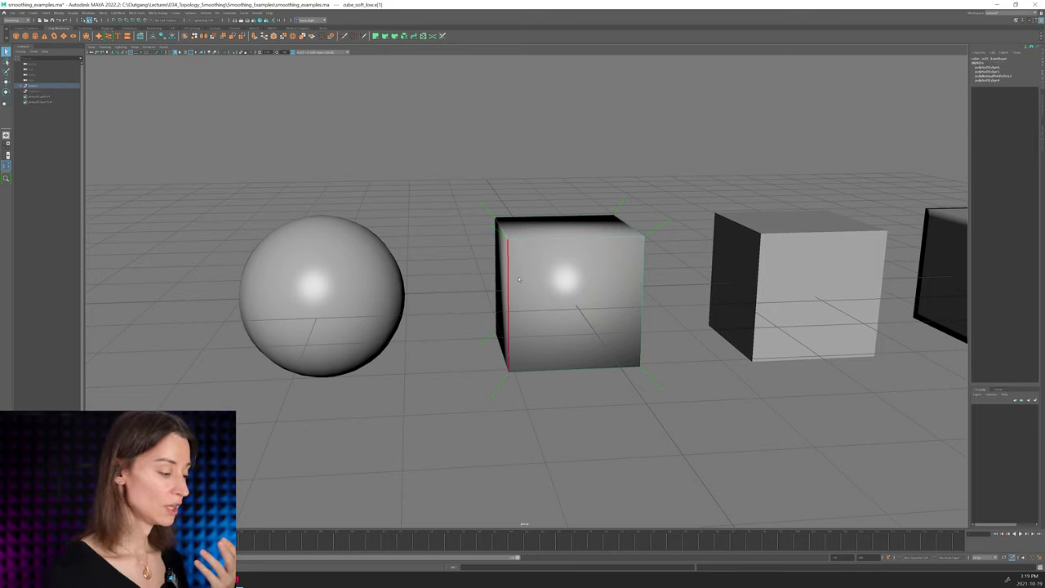
pyautogui.press('F8')
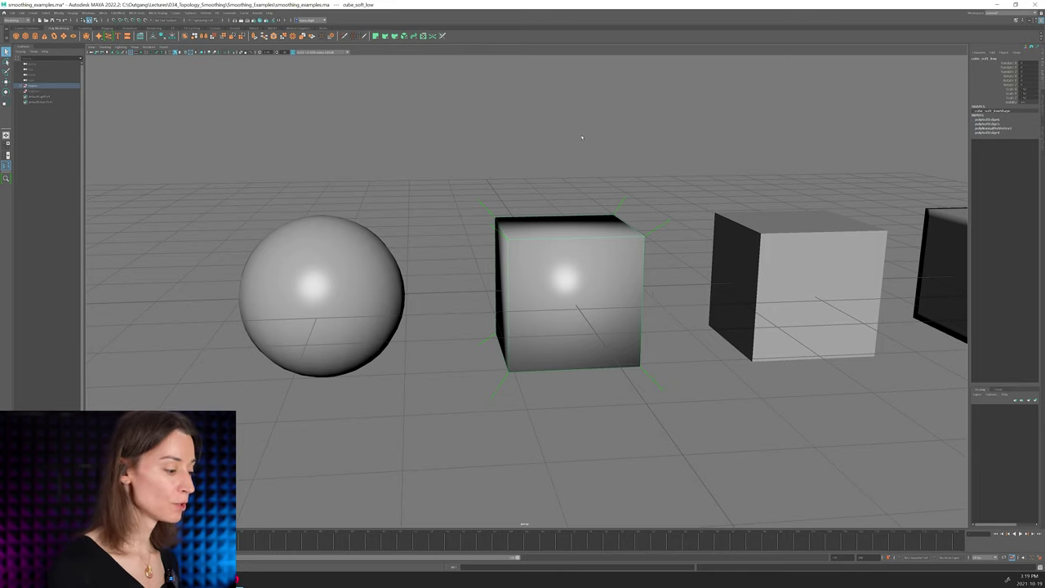
# Examine the soft cube's shading from higher angles, following the gradient over its top and side faces.
pyautogui.keyDown('alt'); pyautogui.moveTo(561, 259); pyautogui.dragTo(576, 342); pyautogui.keyUp('alt')
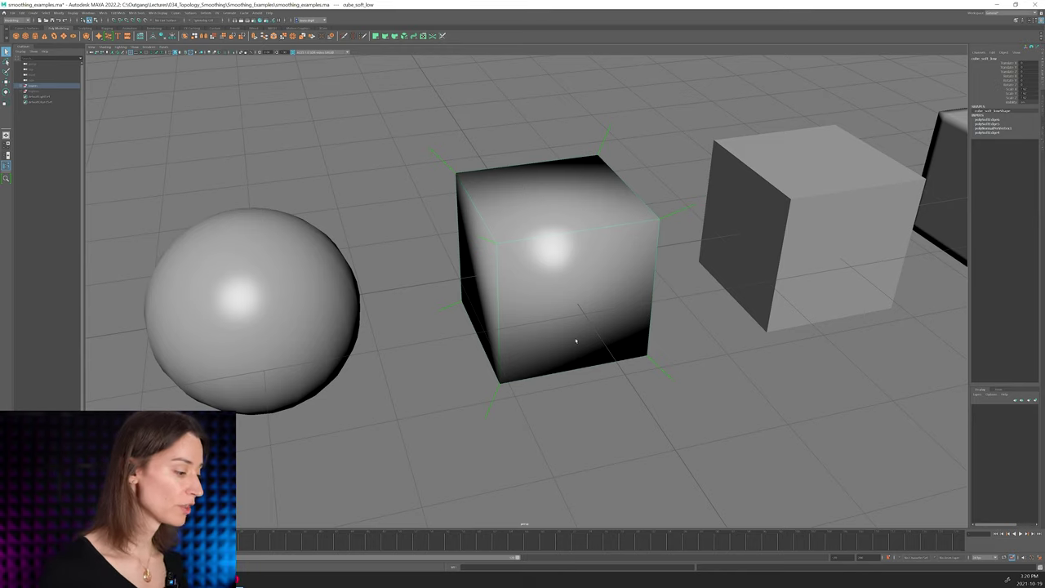
pyautogui.keyDown('alt'); pyautogui.moveTo(547, 242); pyautogui.dragTo(550, 257, button='middle'); pyautogui.keyUp('alt')
pyautogui.keyDown('alt'); pyautogui.moveTo(550, 257); pyautogui.dragTo(556, 273, button='right'); pyautogui.keyUp('alt')
pyautogui.keyDown('alt'); pyautogui.moveTo(618, 335); pyautogui.dragTo(552, 296); pyautogui.keyUp('alt')
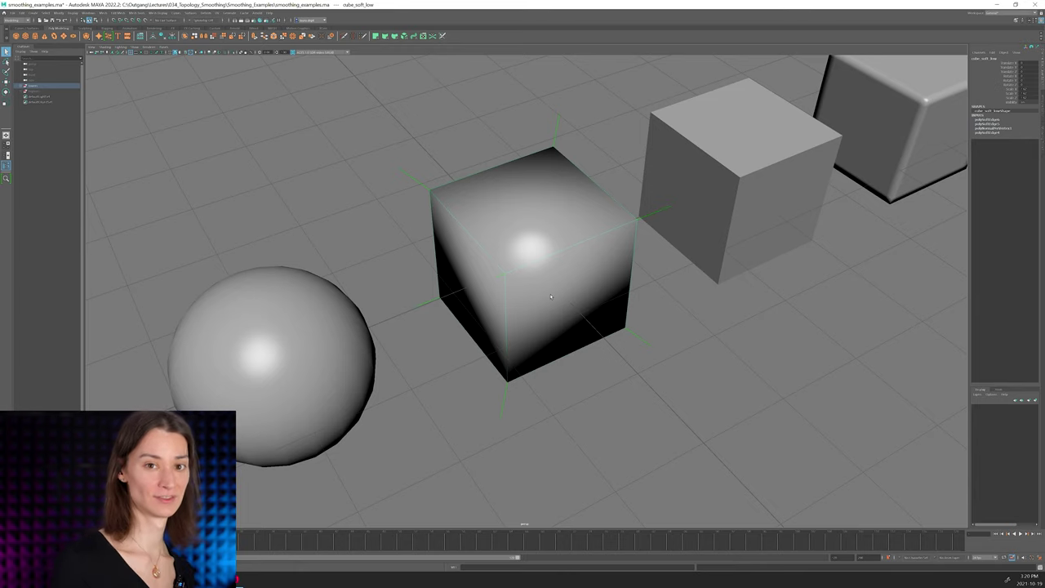
pyautogui.keyDown('alt'); pyautogui.moveTo(653, 221); pyautogui.dragTo(684, 335); pyautogui.keyUp('alt')
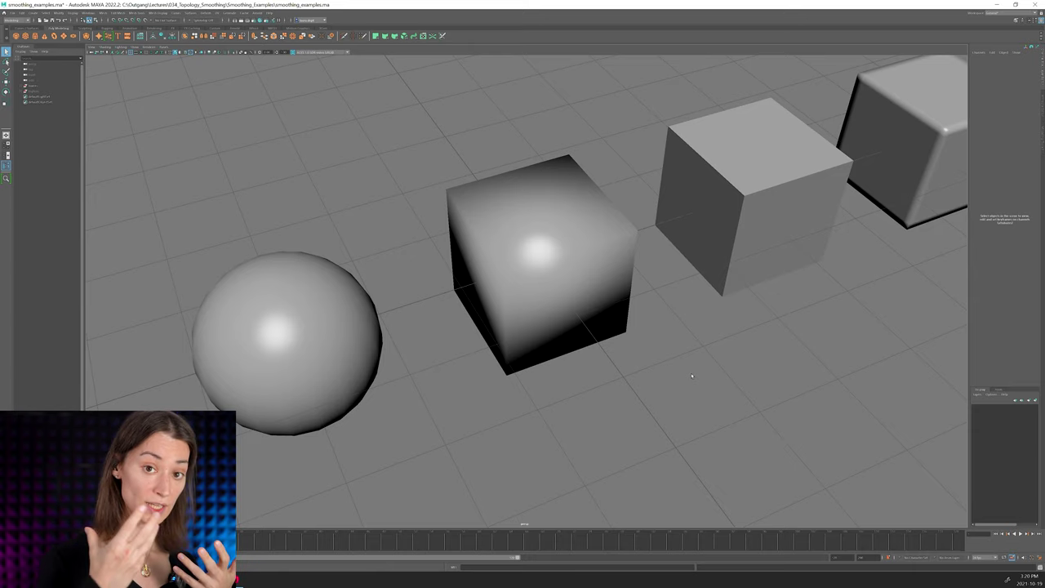
# Select the edges bordering the soft cube's top and bottom faces and harden them, leaving the vertical edges soft.
pyautogui.keyDown('alt'); pyautogui.moveTo(621, 279); pyautogui.dragTo(527, 268); pyautogui.keyUp('alt')
pyautogui.click(536, 279)
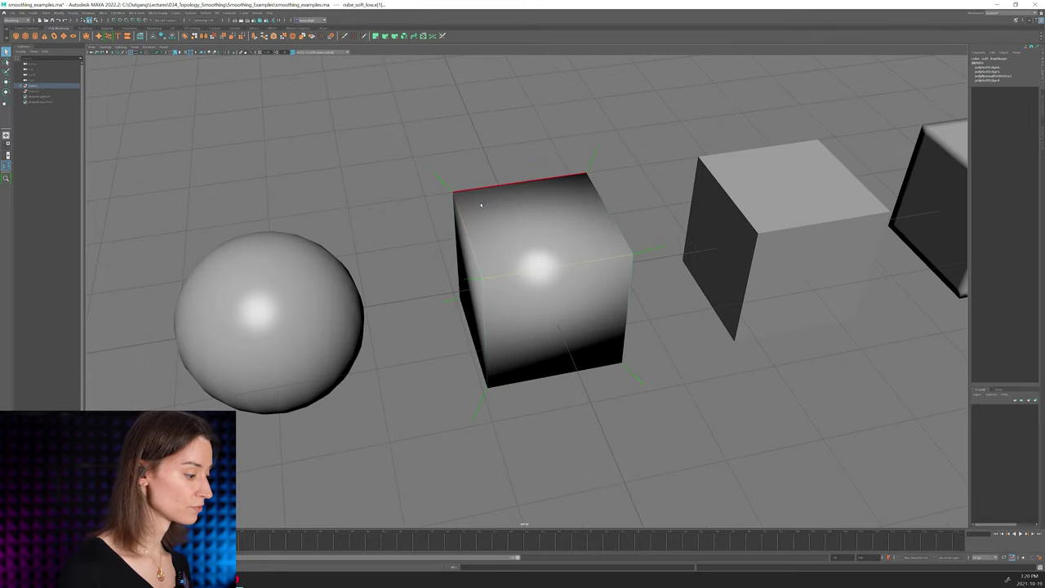
pyautogui.keyDown('alt'); pyautogui.moveTo(625, 269); pyautogui.dragTo(563, 318); pyautogui.keyUp('alt')
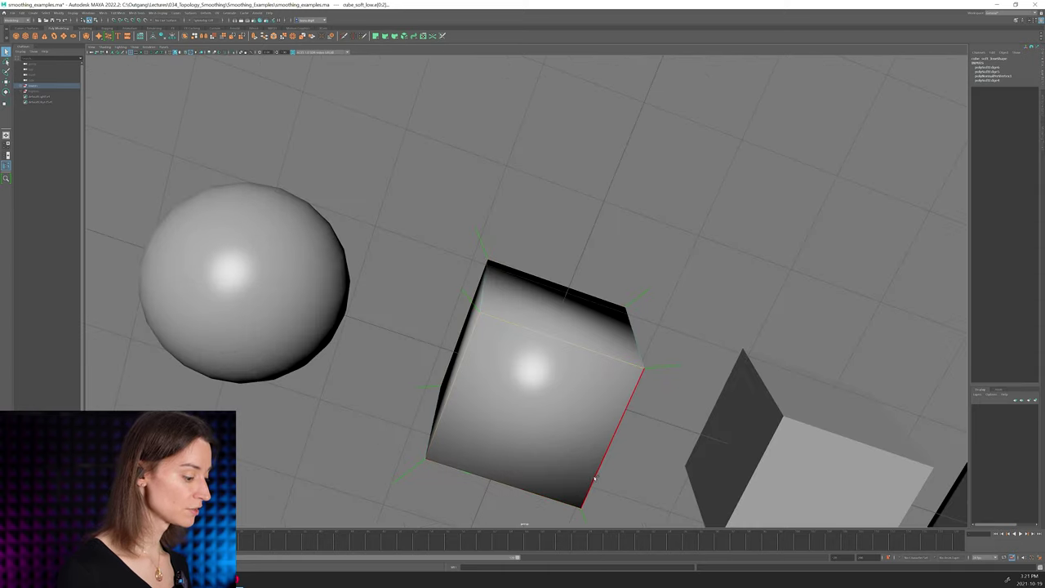
pyautogui.keyDown('alt'); pyautogui.moveTo(691, 278); pyautogui.dragTo(687, 327); pyautogui.keyUp('alt')
pyautogui.press('g')
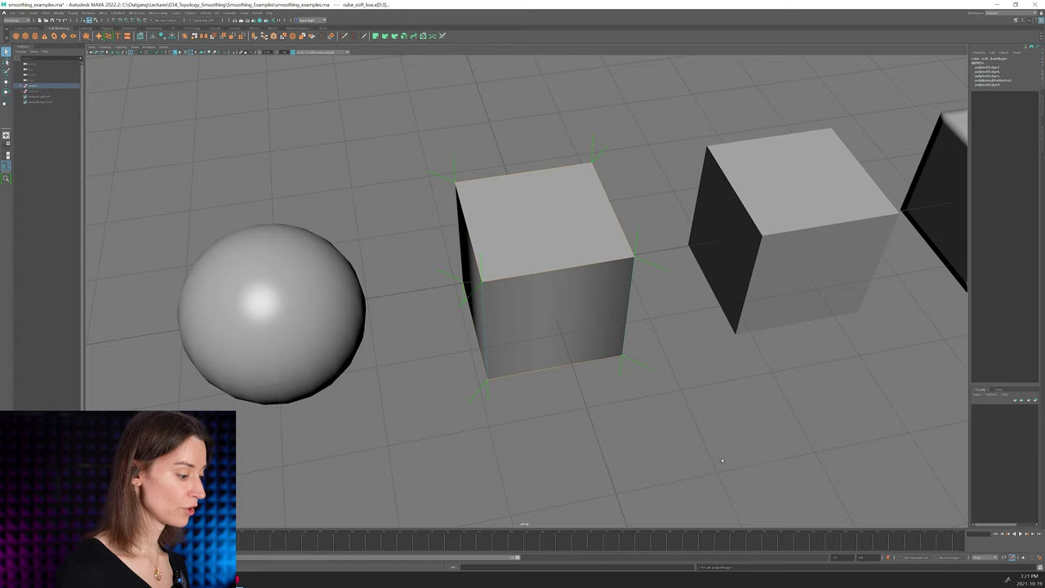
# Return the edited cube to object selection, deselect it and examine the shading around its soft vertical edges.
pyautogui.keyDown('alt'); pyautogui.moveTo(650, 393); pyautogui.dragTo(640, 380, button='middle'); pyautogui.keyUp('alt')
pyautogui.scroll(2, 639, 381)
pyautogui.moveTo(556, 341); pyautogui.dragTo(639, 248, button='right')
pyautogui.click(650, 392)
pyautogui.keyDown('alt'); pyautogui.moveTo(625, 441); pyautogui.dragTo(581, 340); pyautogui.keyUp('alt')
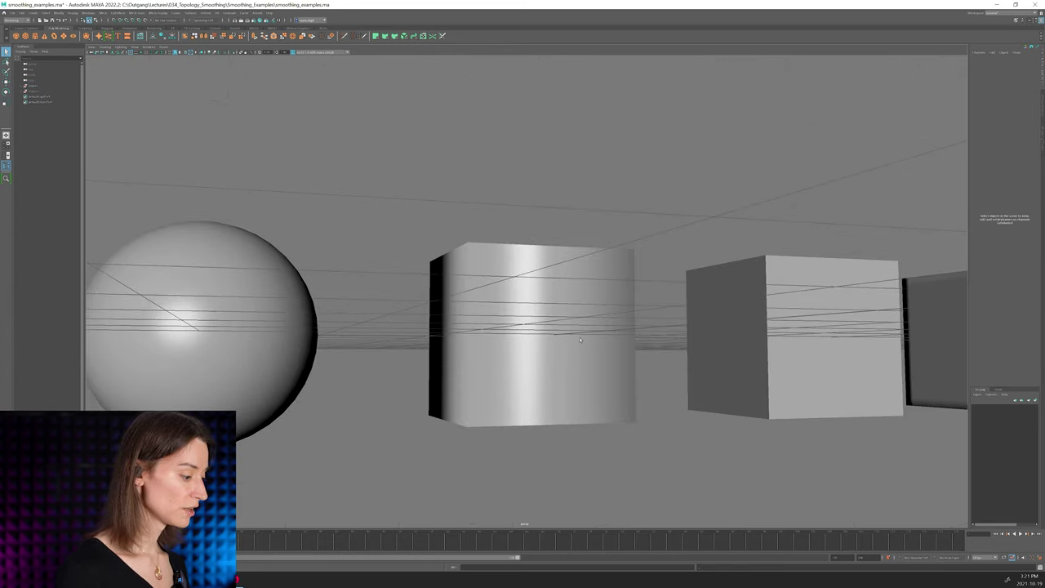
# Check the vertex normals of the cube with hardened top and bottom edges and examine its gradient from several sides.
pyautogui.click(581, 341)
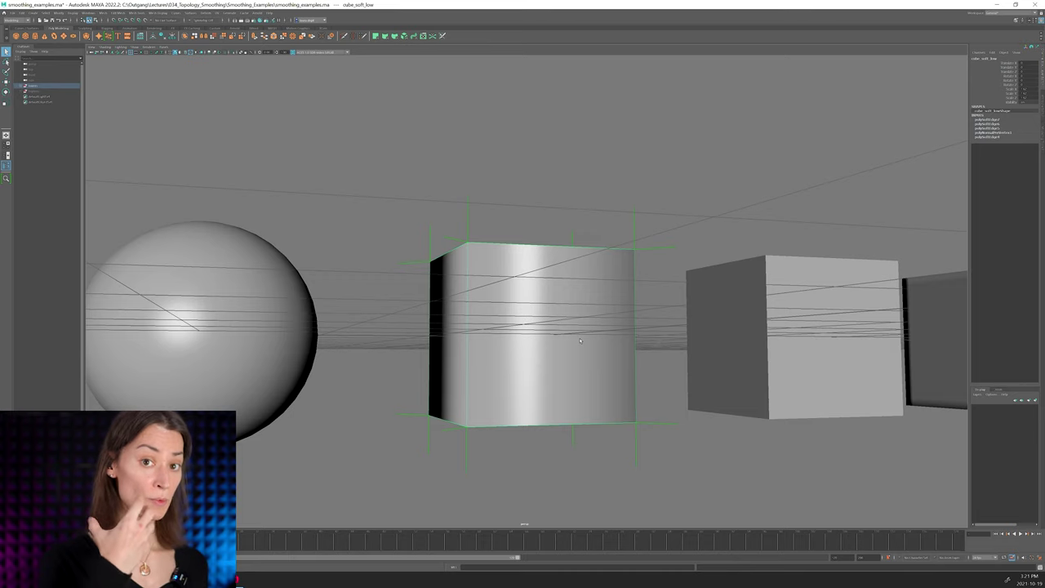
pyautogui.click(619, 203)
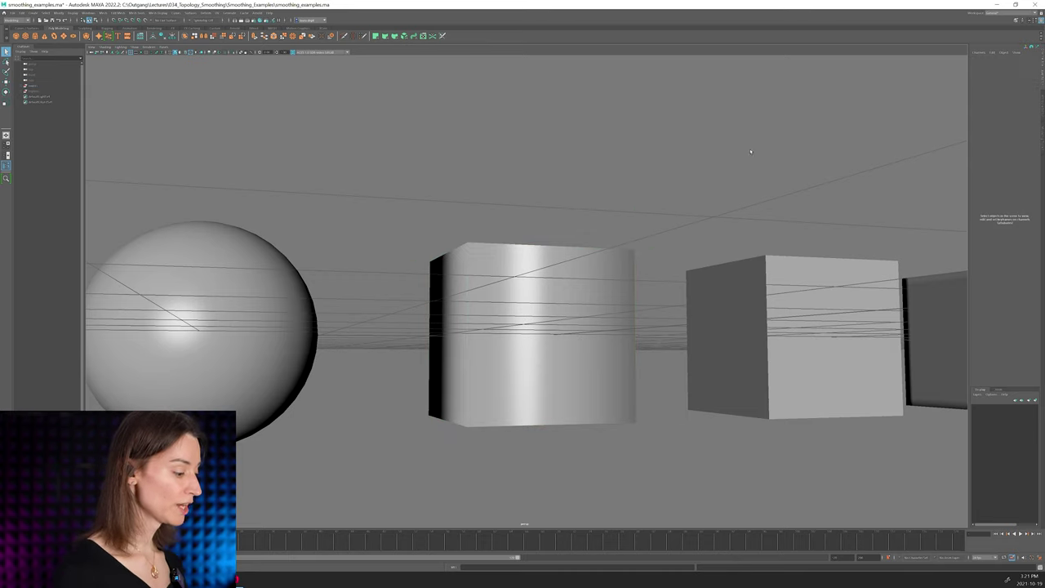
pyautogui.keyDown('alt'); pyautogui.moveTo(618, 202); pyautogui.dragTo(863, 153); pyautogui.keyUp('alt')
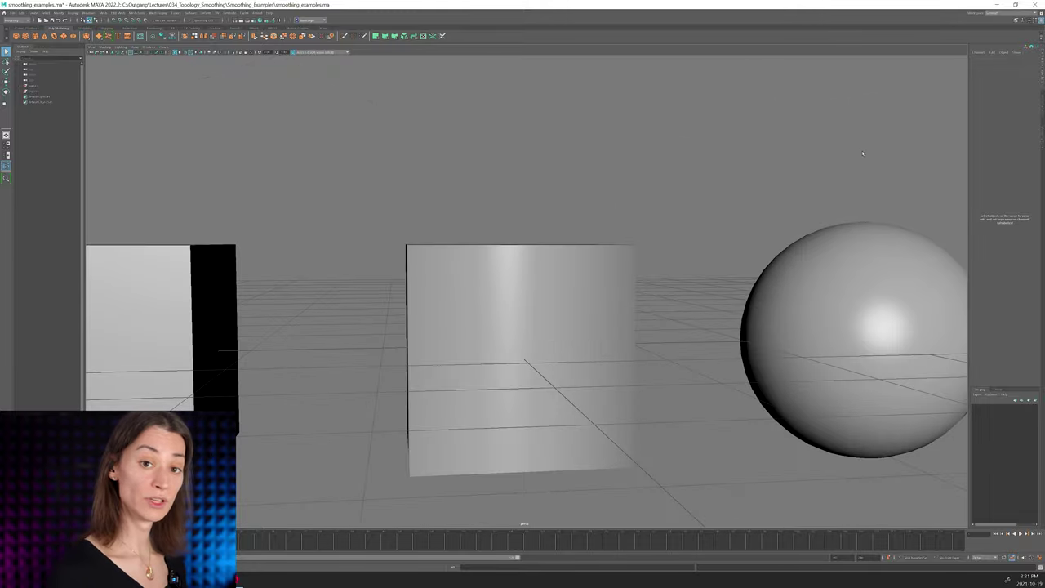
pyautogui.keyDown('alt'); pyautogui.moveTo(777, 171); pyautogui.dragTo(661, 169); pyautogui.keyUp('alt')
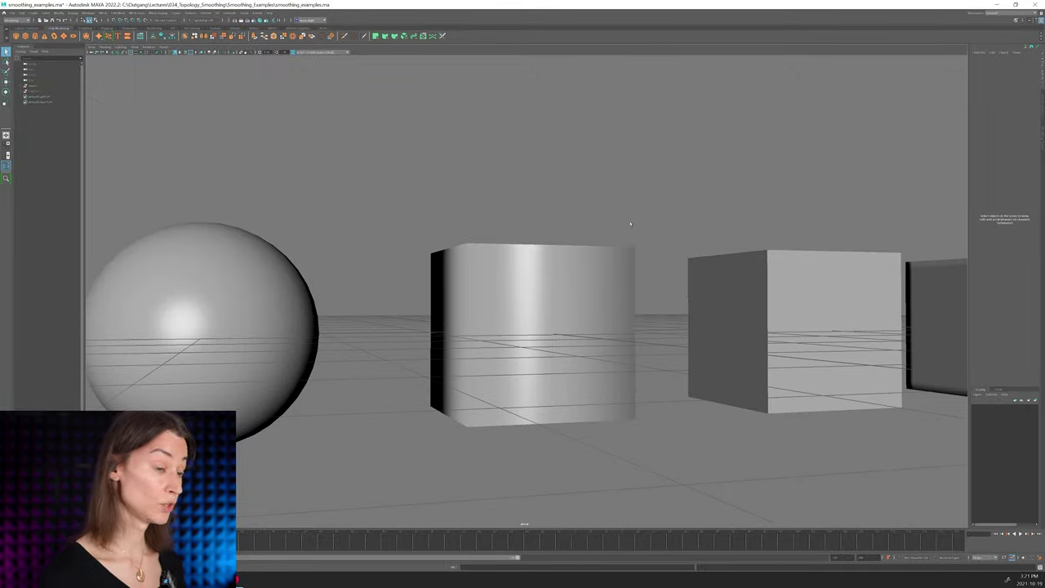
# Soften all edges of the edited soft cube again and clear the selection.
pyautogui.click(569, 357)
pyautogui.moveTo(376, 176); pyautogui.dragTo(376, 147, button='right')
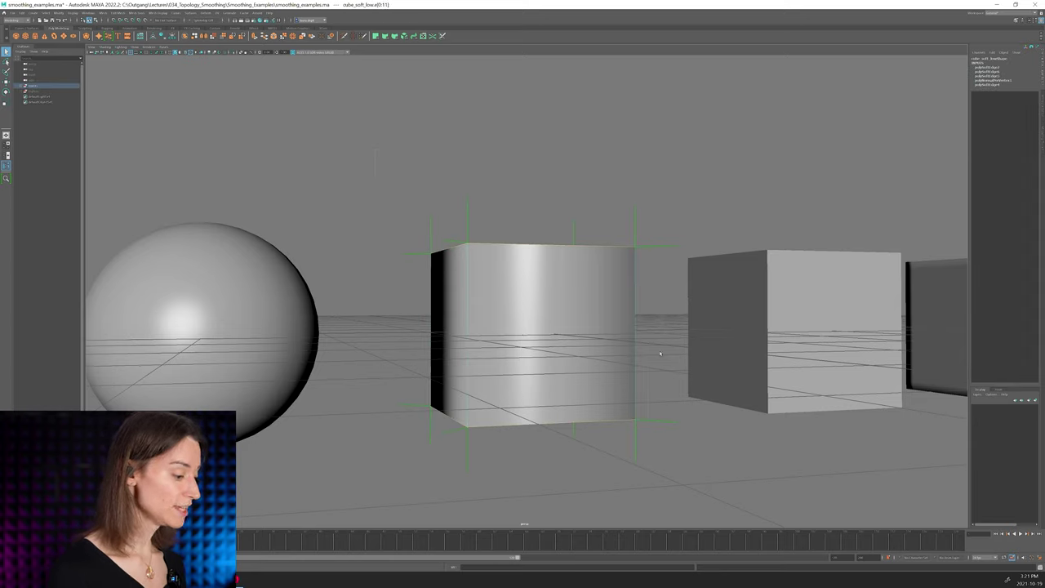
pyautogui.keyDown('shift'); pyautogui.moveTo(662, 186); pyautogui.dragTo(707, 188, button='right'); pyautogui.keyUp('shift')
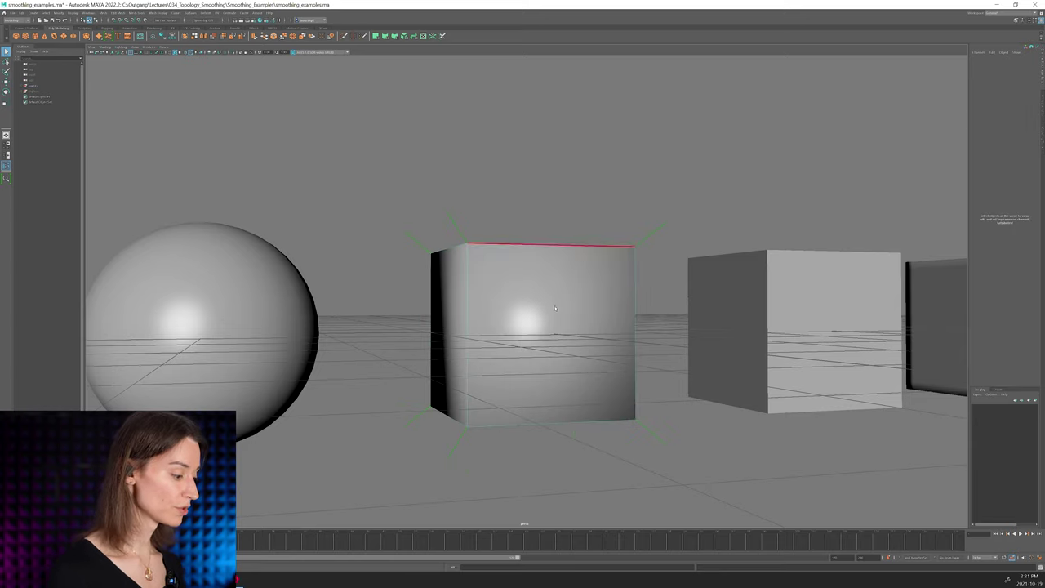
pyautogui.click(675, 212)
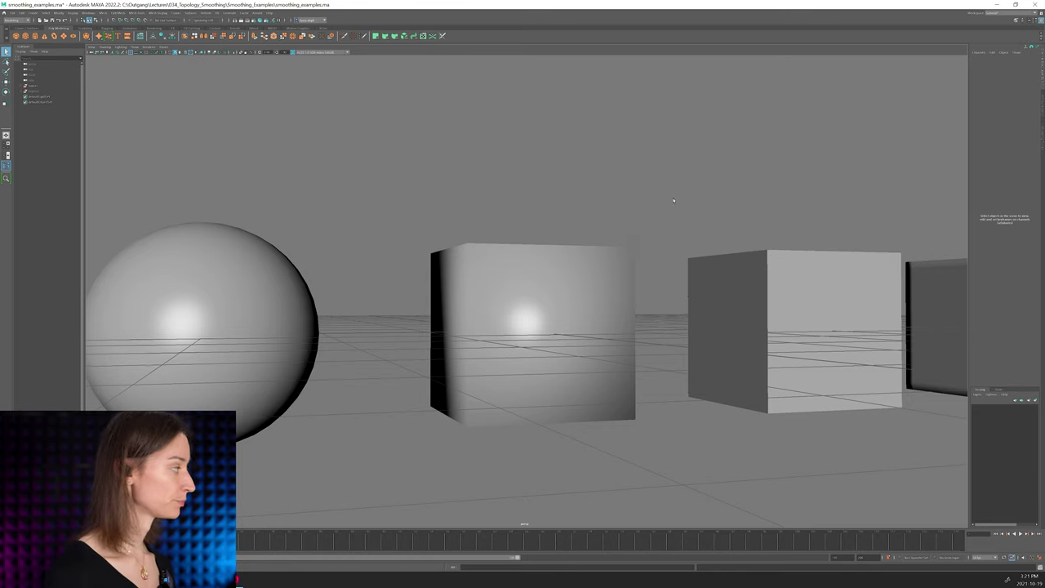
# Frame the fully soft cube from above and select its upper back corner vertex.
pyautogui.keyDown('alt'); pyautogui.moveTo(614, 295); pyautogui.dragTo(532, 277); pyautogui.keyUp('alt')
pyautogui.click(531, 277)
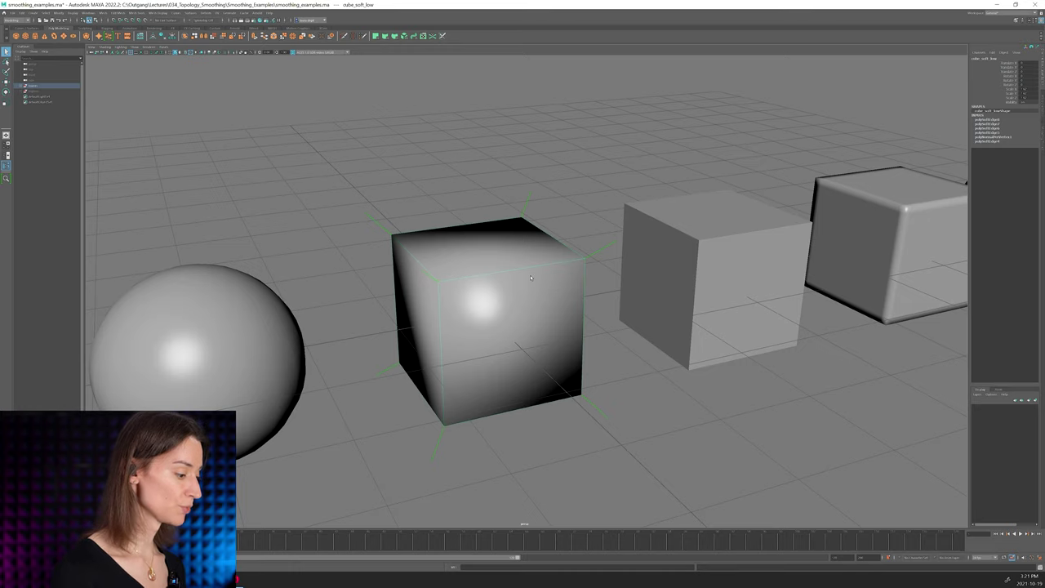
pyautogui.press('f')
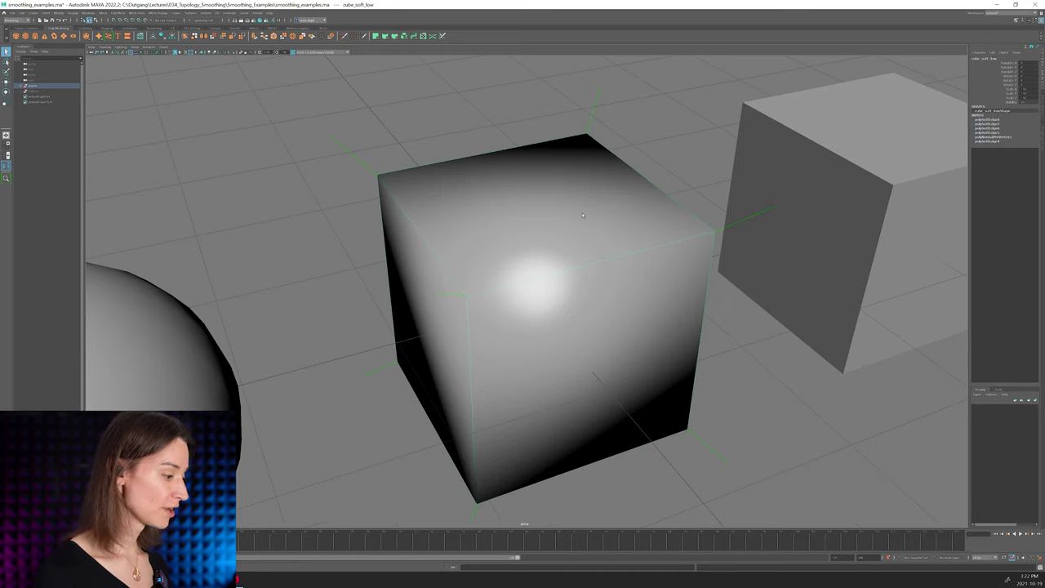
pyautogui.click(349, 157)
pyautogui.keyDown('alt'); pyautogui.moveTo(348, 157); pyautogui.dragTo(370, 164, button='middle'); pyautogui.keyUp('alt')
pyautogui.scroll(2, 370, 164)
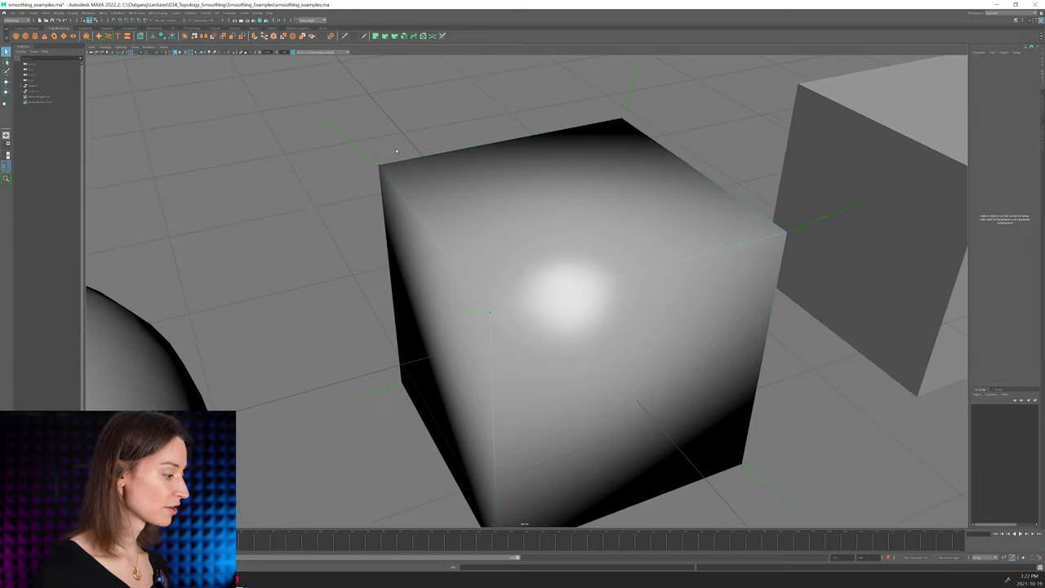
pyautogui.moveTo(396, 151); pyautogui.dragTo(355, 189)
# Examine the normal direction at the soft cube's selected corner vertex from close up and several angles.
pyautogui.keyDown('alt'); pyautogui.moveTo(355, 188); pyautogui.dragTo(493, 254, button='middle'); pyautogui.keyUp('alt')
pyautogui.keyDown('alt'); pyautogui.moveTo(494, 254); pyautogui.dragTo(469, 322); pyautogui.keyUp('alt')
pyautogui.keyDown('alt'); pyautogui.moveTo(469, 322); pyautogui.dragTo(513, 301, button='middle'); pyautogui.keyUp('alt')
pyautogui.keyDown('alt'); pyautogui.moveTo(514, 301); pyautogui.dragTo(471, 387); pyautogui.keyUp('alt')
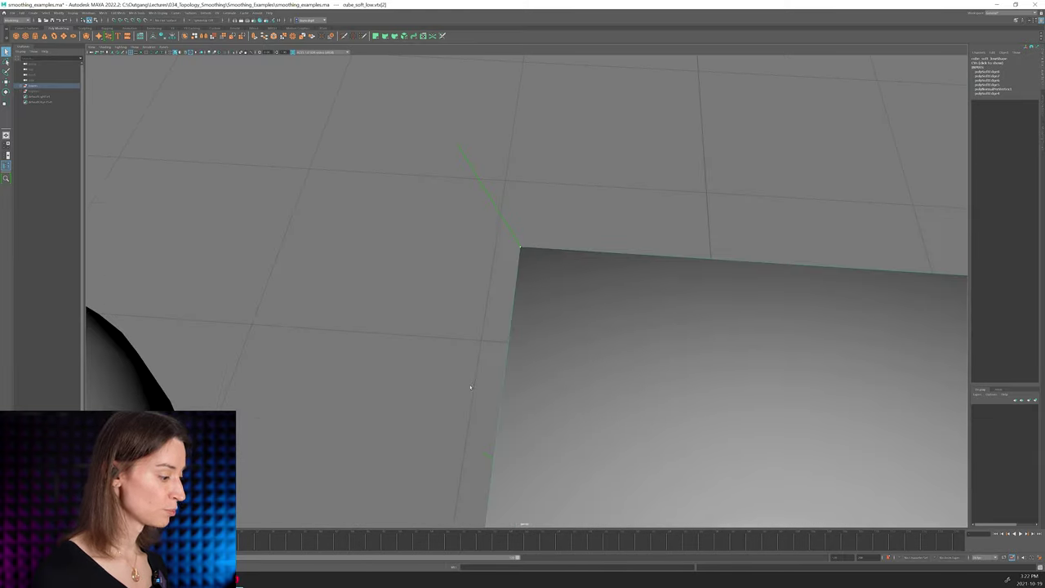
pyautogui.keyDown('alt'); pyautogui.moveTo(520, 258); pyautogui.dragTo(456, 207); pyautogui.keyUp('alt')
pyautogui.keyDown('alt'); pyautogui.moveTo(456, 206); pyautogui.dragTo(544, 214, button='right'); pyautogui.keyUp('alt')
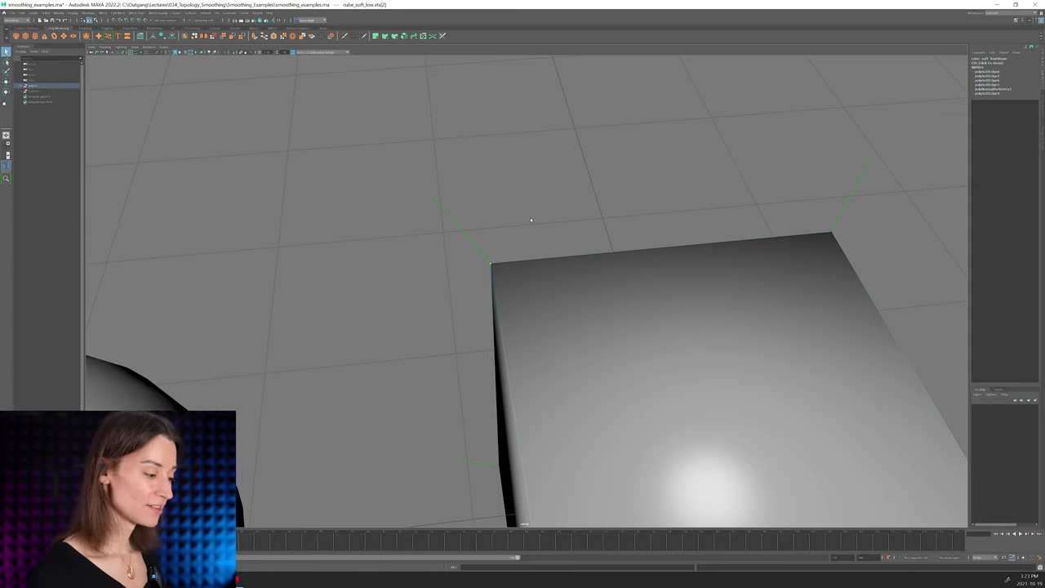
pyautogui.keyDown('alt'); pyautogui.moveTo(629, 214); pyautogui.dragTo(578, 248); pyautogui.keyUp('alt')
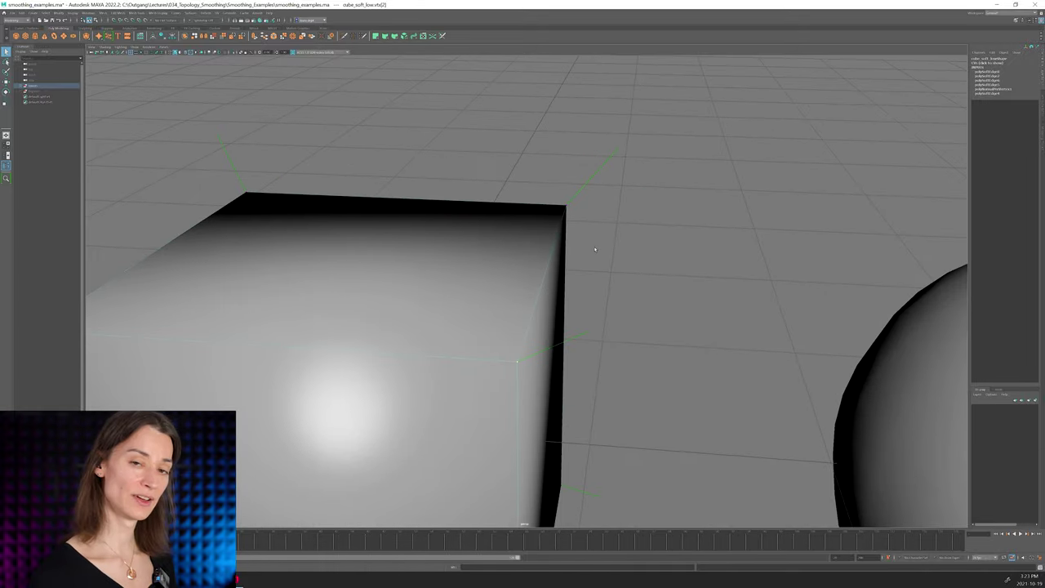
# Compare the soft cube with the neighbouring sphere and reselect the cube's upper corner vertex.
pyautogui.keyDown('alt'); pyautogui.moveTo(490, 334); pyautogui.dragTo(490, 272); pyautogui.keyUp('alt')
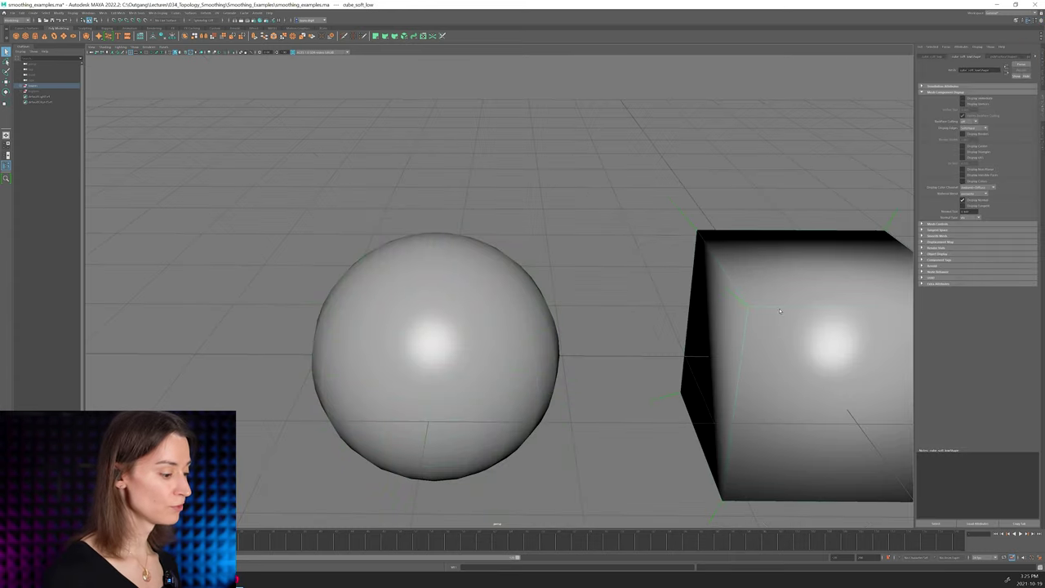
pyautogui.keyDown('alt'); pyautogui.moveTo(621, 310); pyautogui.dragTo(573, 309); pyautogui.keyUp('alt')
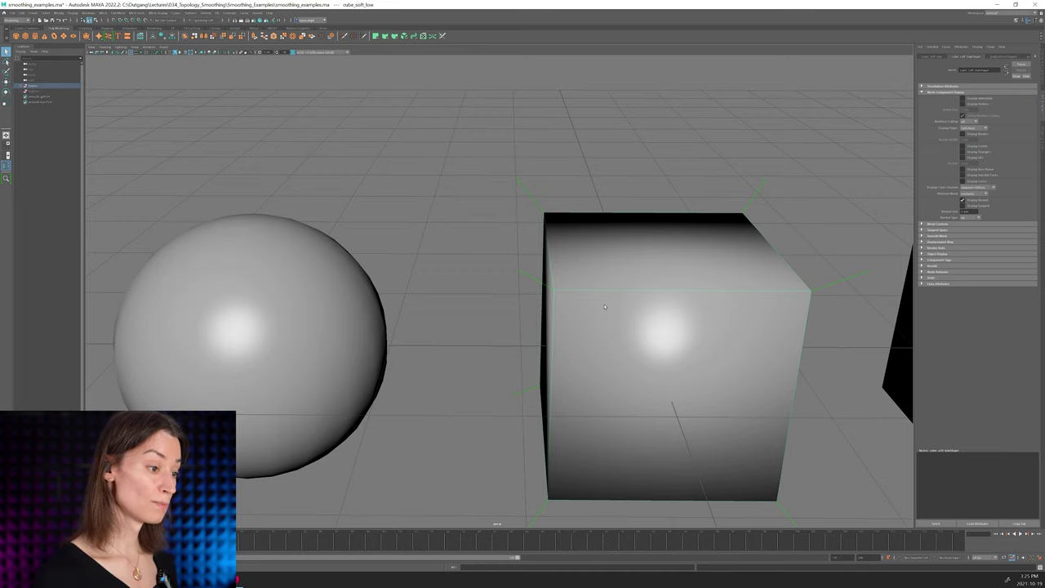
pyautogui.keyDown('alt'); pyautogui.moveTo(610, 310); pyautogui.dragTo(569, 356, button='right'); pyautogui.keyUp('alt')
pyautogui.keyDown('alt'); pyautogui.moveTo(570, 356); pyautogui.dragTo(537, 313); pyautogui.keyUp('alt')
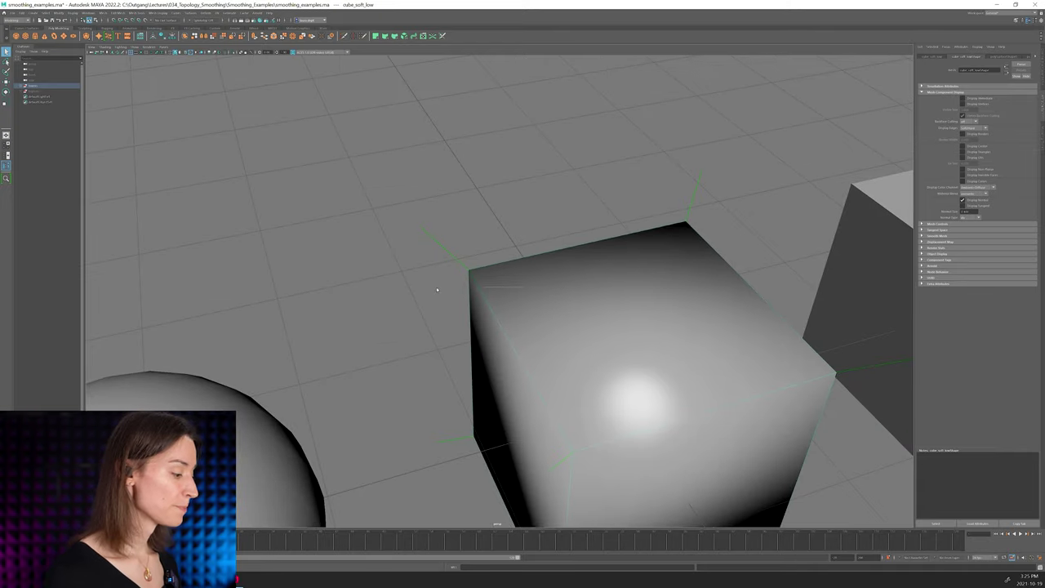
pyautogui.click(442, 257)
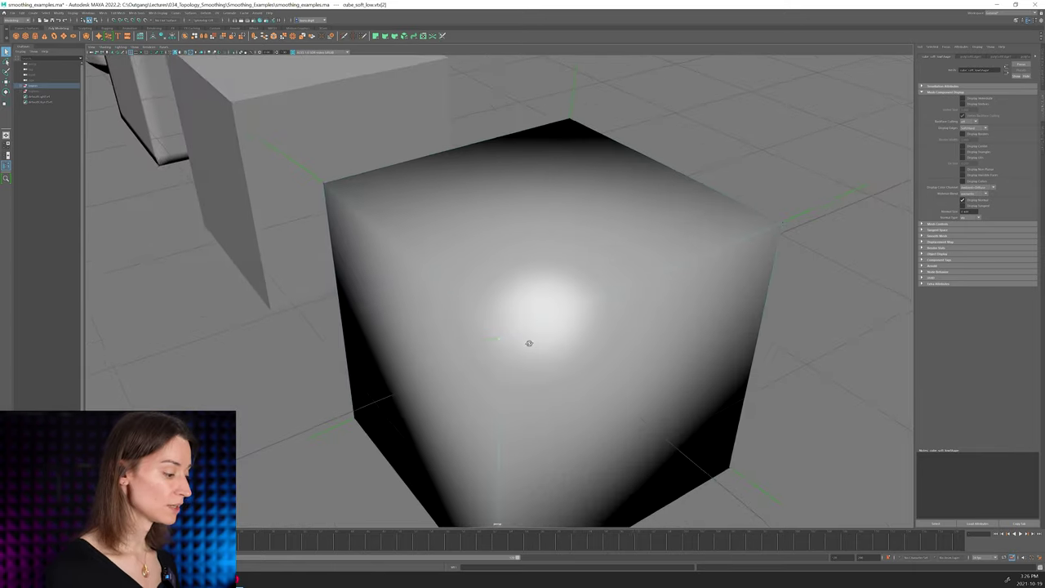
# Examine how the soft cube's corner vertex normal points diagonally outward between its adjoining faces.
pyautogui.keyDown('alt'); pyautogui.moveTo(529, 343); pyautogui.dragTo(591, 401, button='right'); pyautogui.keyUp('alt')
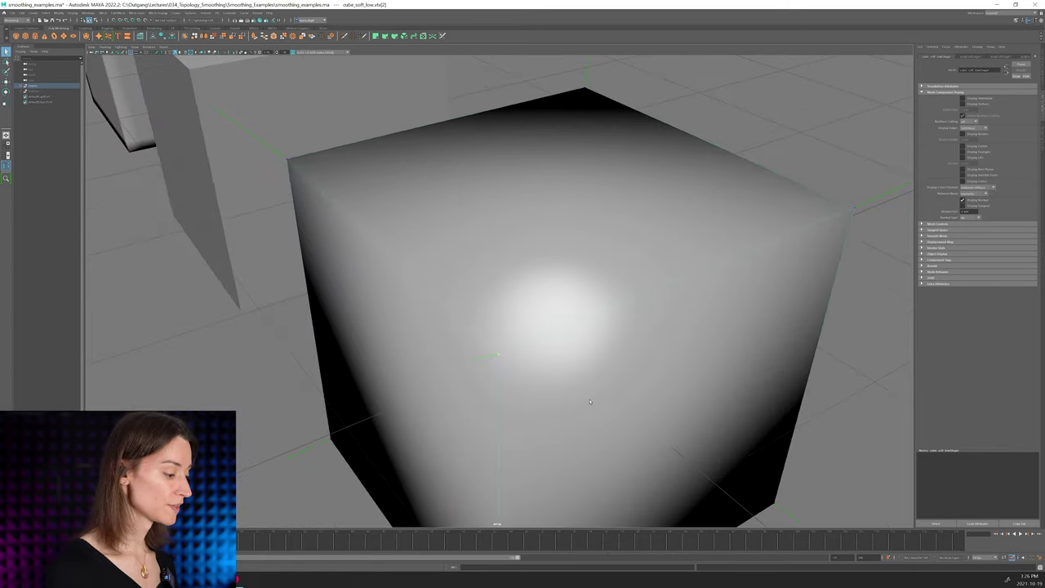
pyautogui.keyDown('alt'); pyautogui.moveTo(591, 401); pyautogui.dragTo(501, 357); pyautogui.keyUp('alt')
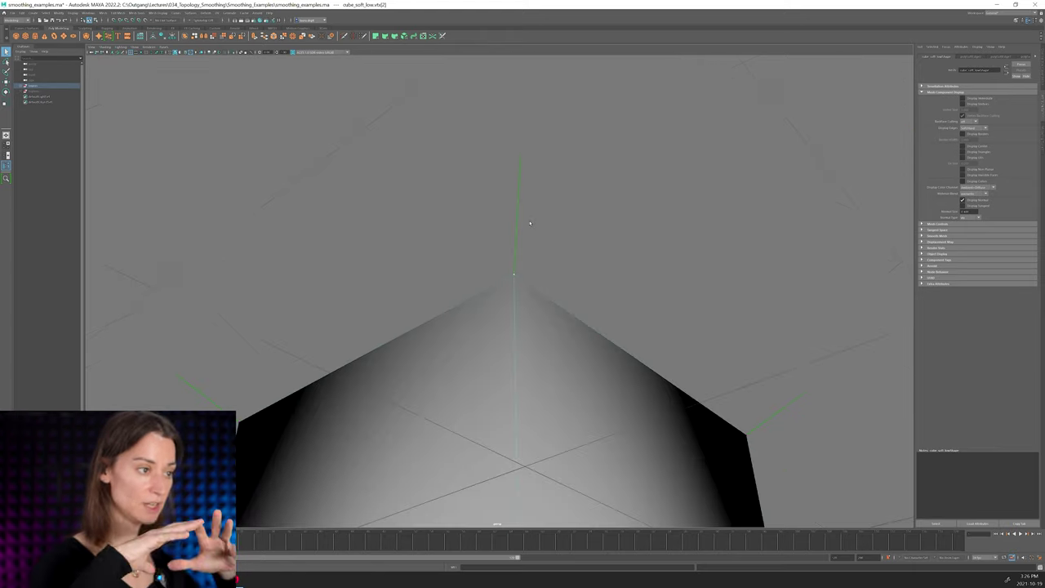
pyautogui.keyDown('alt'); pyautogui.moveTo(553, 338); pyautogui.dragTo(530, 219); pyautogui.keyUp('alt')
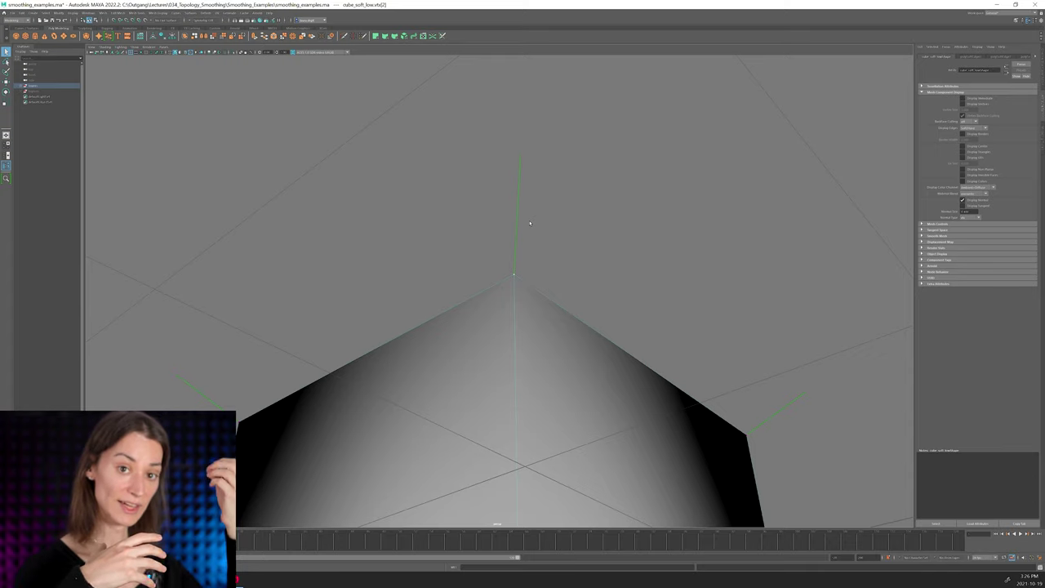
pyautogui.keyDown('alt'); pyautogui.moveTo(598, 166); pyautogui.dragTo(586, 280); pyautogui.keyUp('alt')
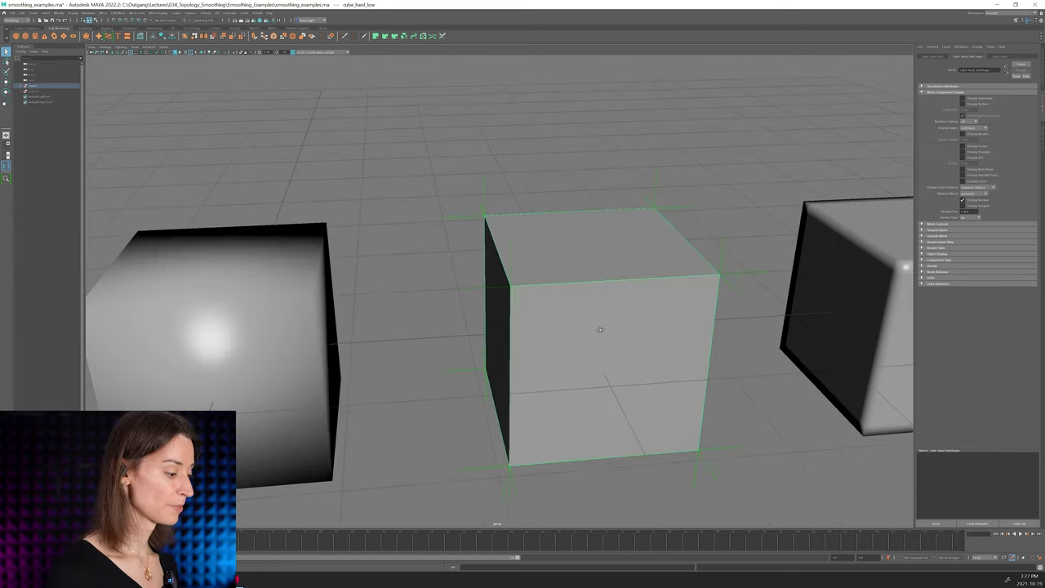
# Examine the hard cube's vertex normals and flat face shading from above, alongside the soft and beveled cubes.
pyautogui.keyDown('alt'); pyautogui.moveTo(599, 329); pyautogui.dragTo(561, 292, button='right'); pyautogui.keyUp('alt')
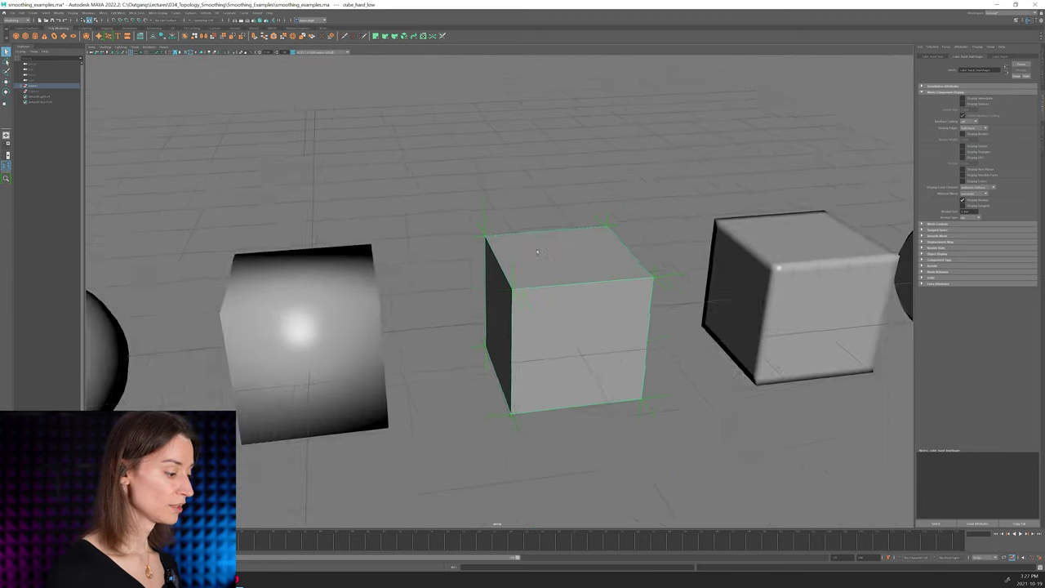
pyautogui.keyDown('alt'); pyautogui.moveTo(560, 292); pyautogui.dragTo(548, 256); pyautogui.keyUp('alt')
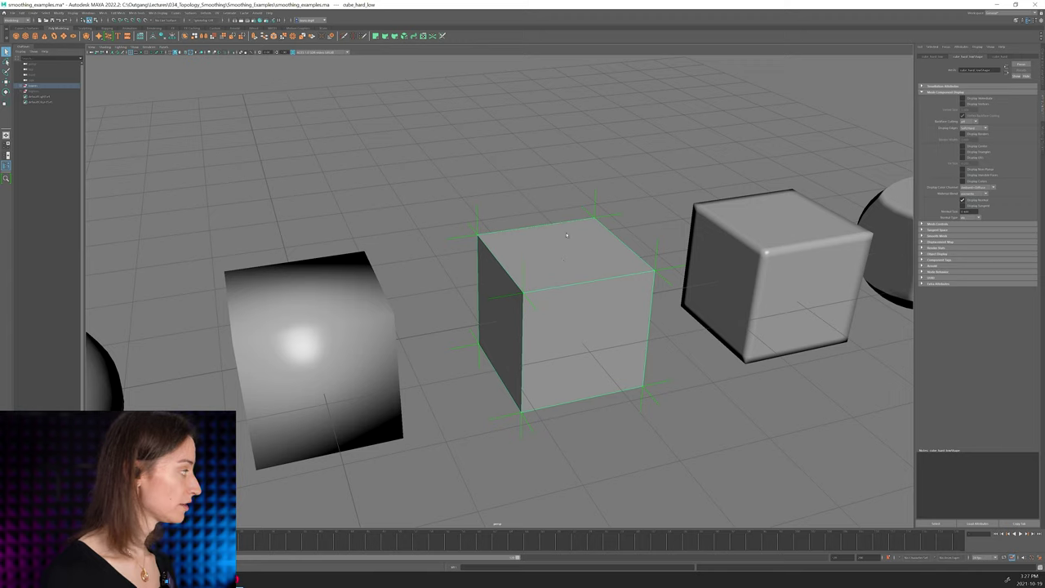
pyautogui.keyDown('alt'); pyautogui.moveTo(585, 249); pyautogui.dragTo(585, 303, button='right'); pyautogui.keyUp('alt')
pyautogui.keyDown('alt'); pyautogui.moveTo(586, 303); pyautogui.dragTo(567, 298); pyautogui.keyUp('alt')
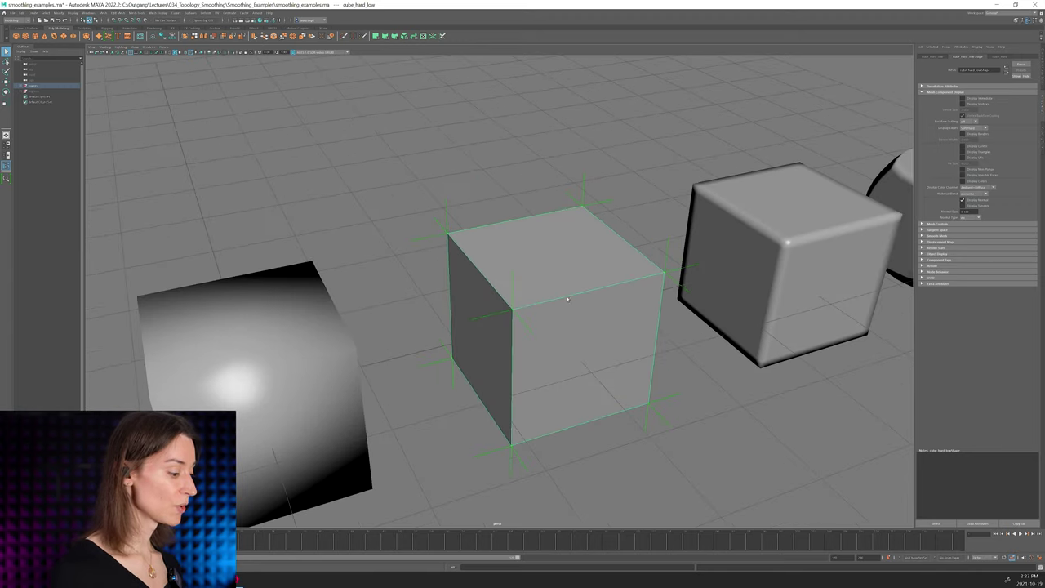
pyautogui.keyDown('alt'); pyautogui.moveTo(566, 297); pyautogui.dragTo(542, 257, button='middle'); pyautogui.keyUp('alt')
pyautogui.keyDown('alt'); pyautogui.moveTo(541, 256); pyautogui.dragTo(549, 317); pyautogui.keyUp('alt')
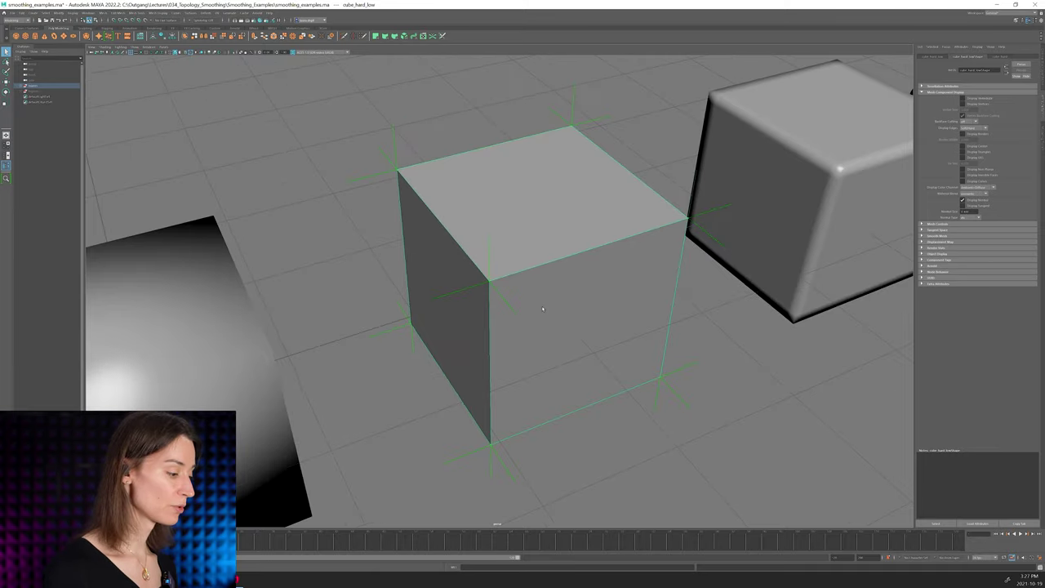
pyautogui.click(602, 389)
pyautogui.moveTo(613, 365)
pyautogui.keyDown('alt'); pyautogui.mouseDown()
pyautogui.moveTo(591, 343)
pyautogui.moveTo(646, 383)
pyautogui.moveTo(613, 386)
pyautogui.mouseUp(); pyautogui.keyUp('alt')
pyautogui.click(487, 306)
pyautogui.keyDown('alt'); pyautogui.moveTo(487, 305); pyautogui.dragTo(527, 368, button='right'); pyautogui.keyUp('alt')
pyautogui.keyDown('alt'); pyautogui.moveTo(545, 369); pyautogui.dragTo(525, 364); pyautogui.keyUp('alt')
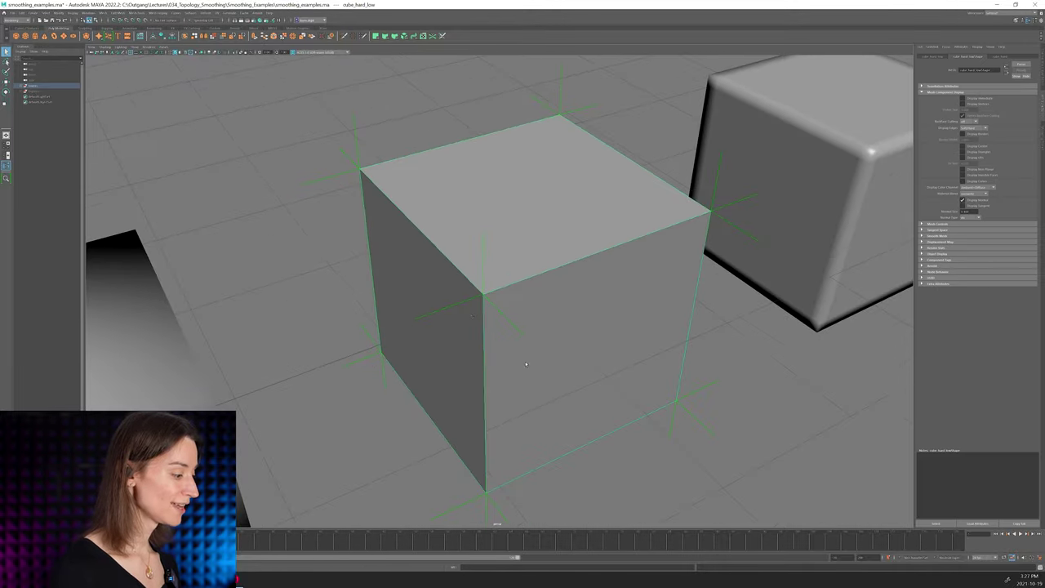
# Switch the hard cube to vertex selection and select its upper back corner vertex.
pyautogui.keyDown('alt'); pyautogui.moveTo(470, 311); pyautogui.dragTo(514, 350, button='middle'); pyautogui.keyUp('alt')
pyautogui.keyDown('alt'); pyautogui.moveTo(513, 351); pyautogui.dragTo(572, 339, button='right'); pyautogui.keyUp('alt')
pyautogui.keyDown('alt'); pyautogui.moveTo(577, 339); pyautogui.dragTo(549, 334, button='middle'); pyautogui.keyUp('alt')
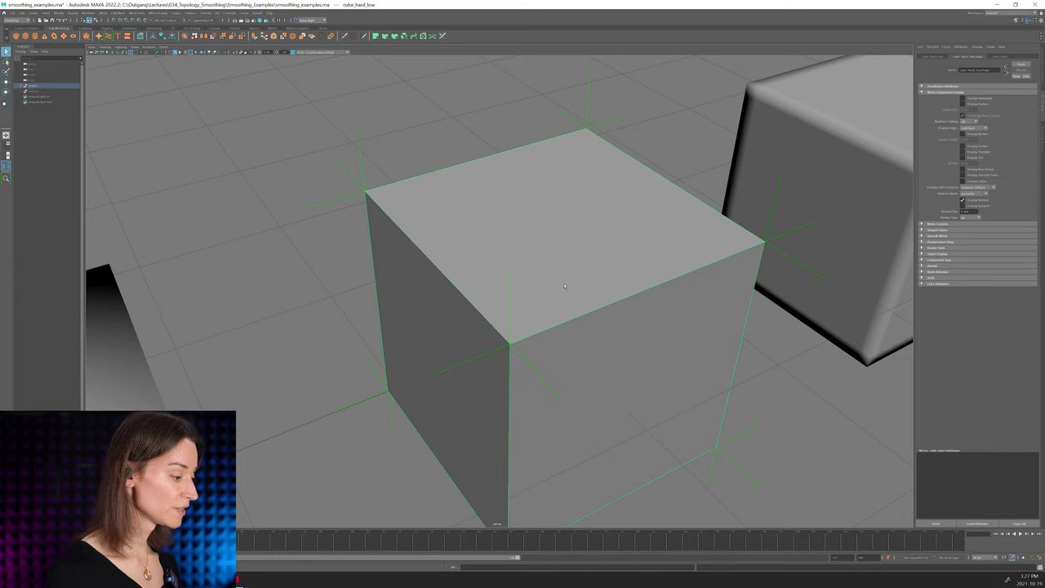
pyautogui.keyDown('alt'); pyautogui.moveTo(565, 286); pyautogui.dragTo(568, 306, button='middle'); pyautogui.keyUp('alt')
pyautogui.moveTo(568, 306); pyautogui.dragTo(416, 275, button='right')
pyautogui.moveTo(436, 271); pyautogui.dragTo(438, 276)
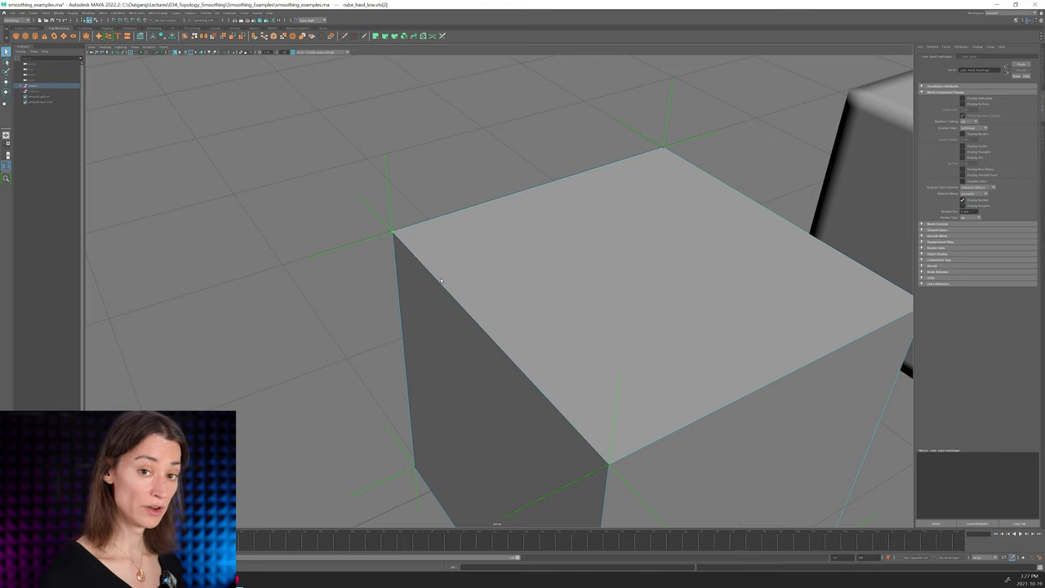
# Examine the separate normals at the hard cube's upper corner from several angles, reselecting the corner vertex.
pyautogui.keyDown('alt'); pyautogui.moveTo(441, 280); pyautogui.dragTo(501, 284); pyautogui.keyUp('alt')
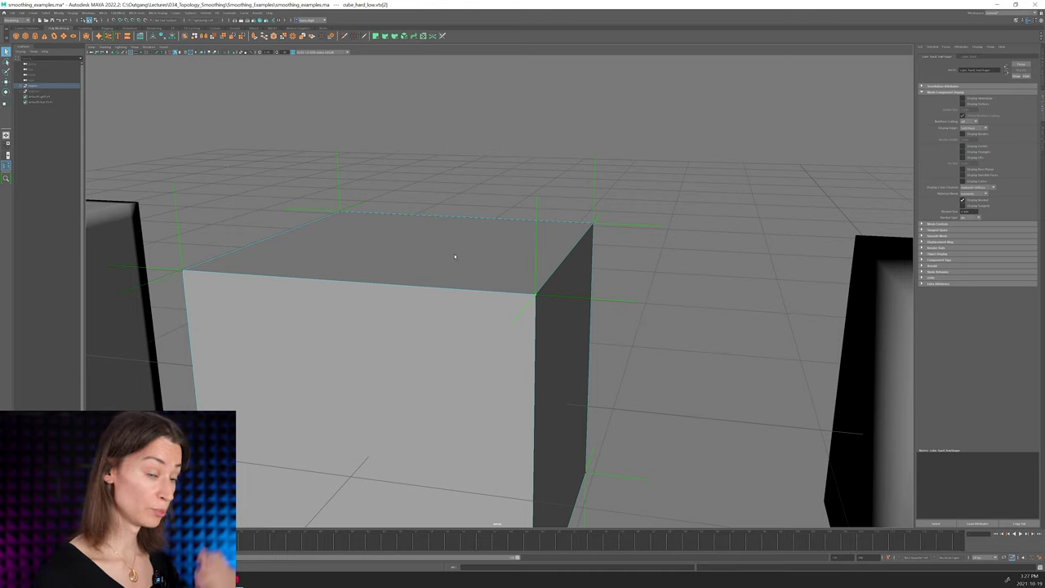
pyautogui.keyDown('alt'); pyautogui.moveTo(511, 247); pyautogui.dragTo(494, 330); pyautogui.keyUp('alt')
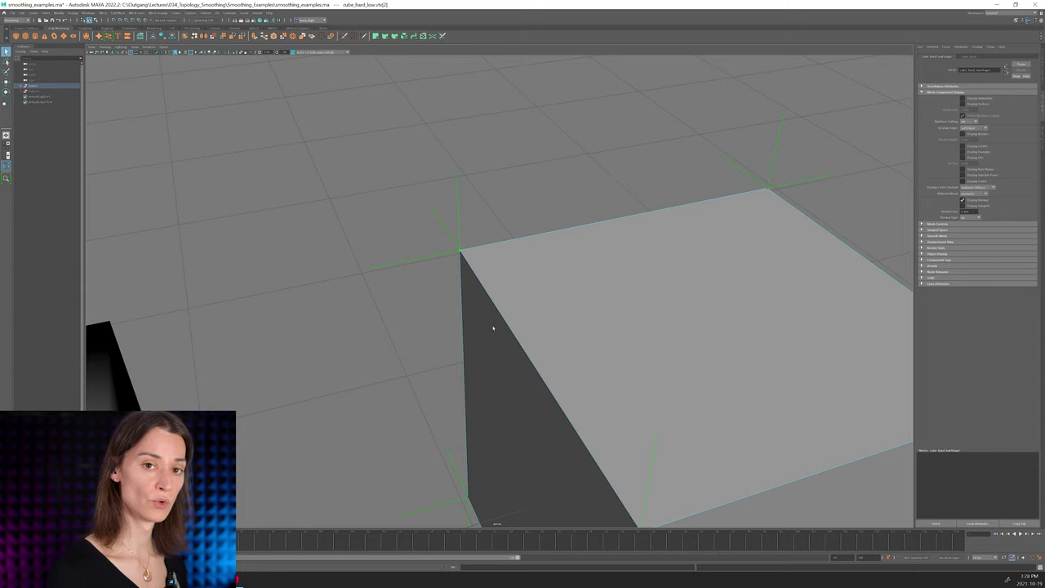
pyautogui.keyDown('alt'); pyautogui.moveTo(493, 331); pyautogui.dragTo(505, 300); pyautogui.keyUp('alt')
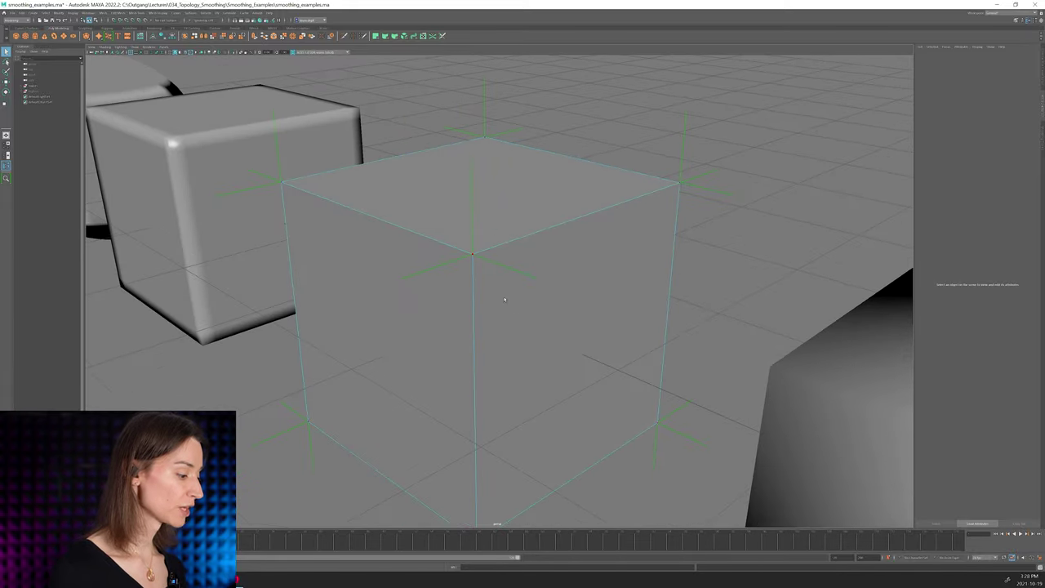
pyautogui.click(475, 257)
pyautogui.keyDown('alt'); pyautogui.moveTo(474, 257); pyautogui.dragTo(514, 293); pyautogui.keyUp('alt')
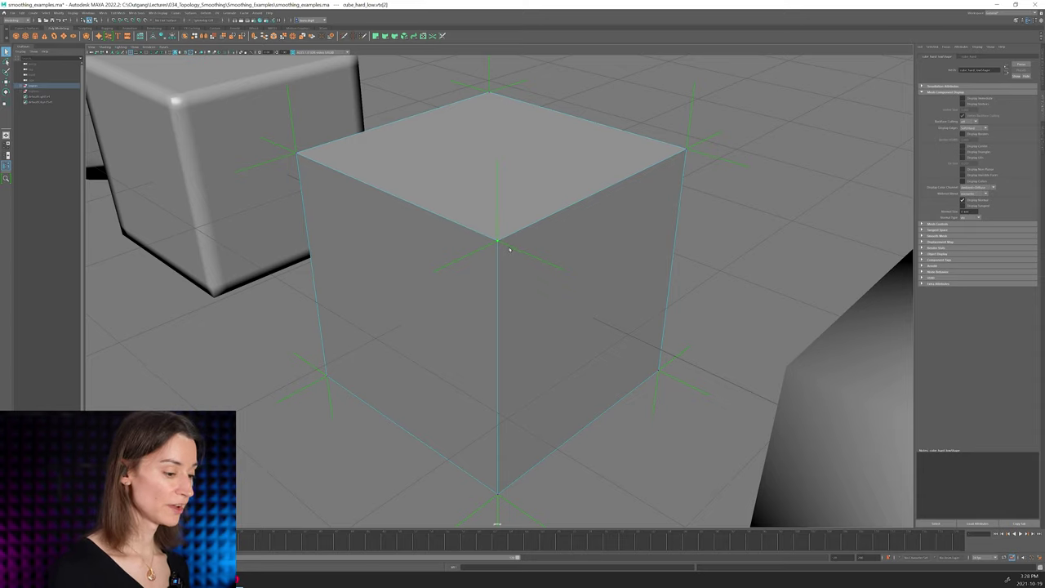
# Switch the hard cube to face selection and select the dark side face adjoining the examined corner.
pyautogui.keyDown('alt'); pyautogui.moveTo(509, 248); pyautogui.dragTo(643, 255); pyautogui.keyUp('alt')
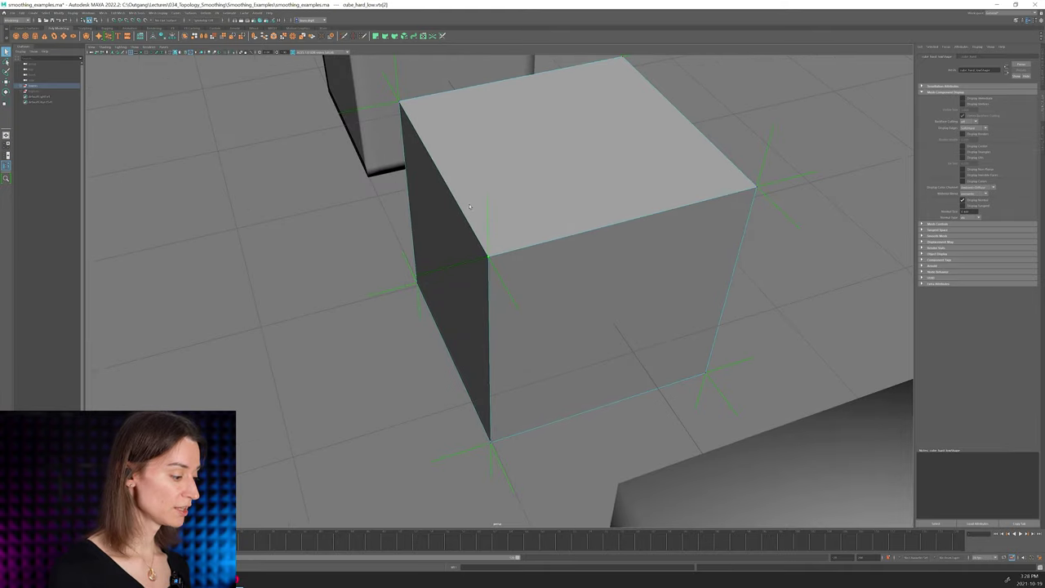
pyautogui.press('F11')
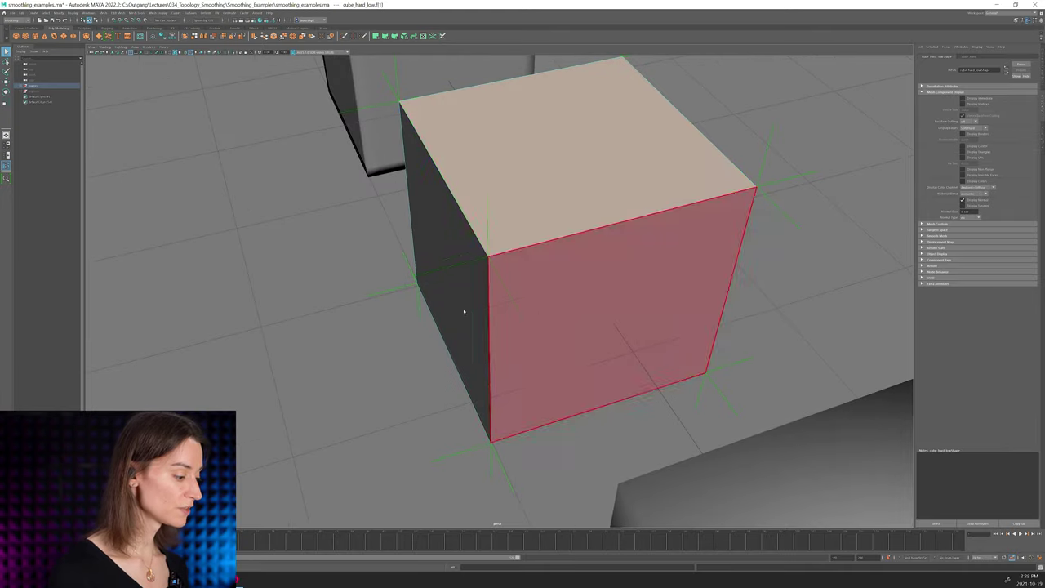
pyautogui.click(457, 327)
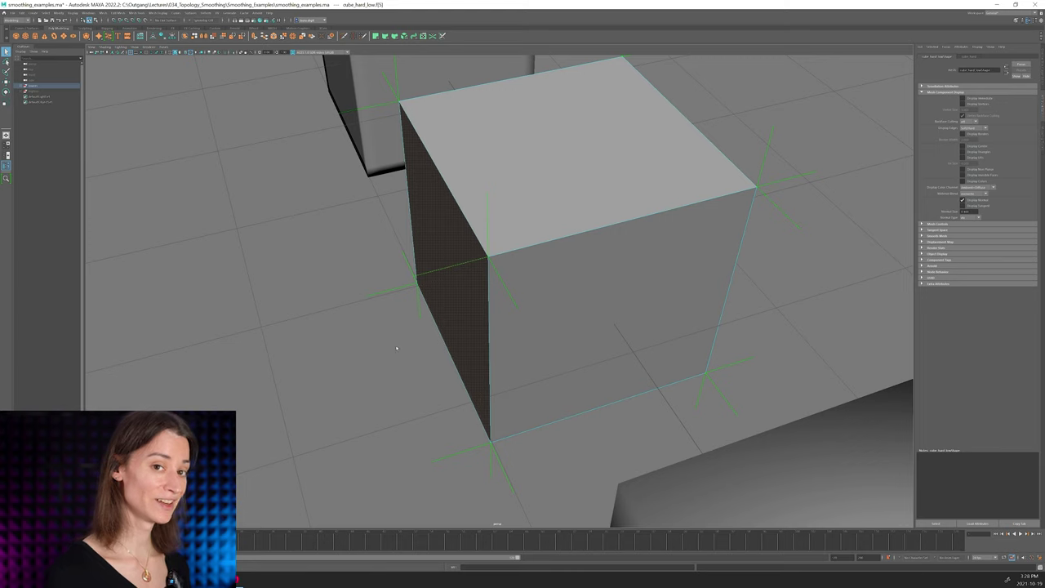
# Detach the hard cube's top face and lift it off the cube, selecting a corner vertex to inspect the split normals.
pyautogui.scroll(2, 343, 336)
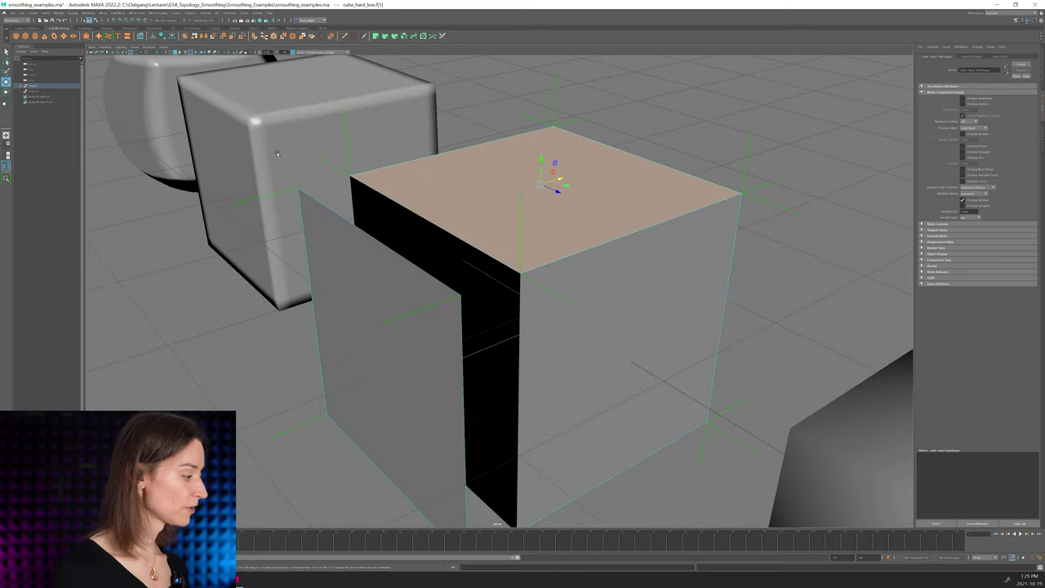
pyautogui.click(118, 13)
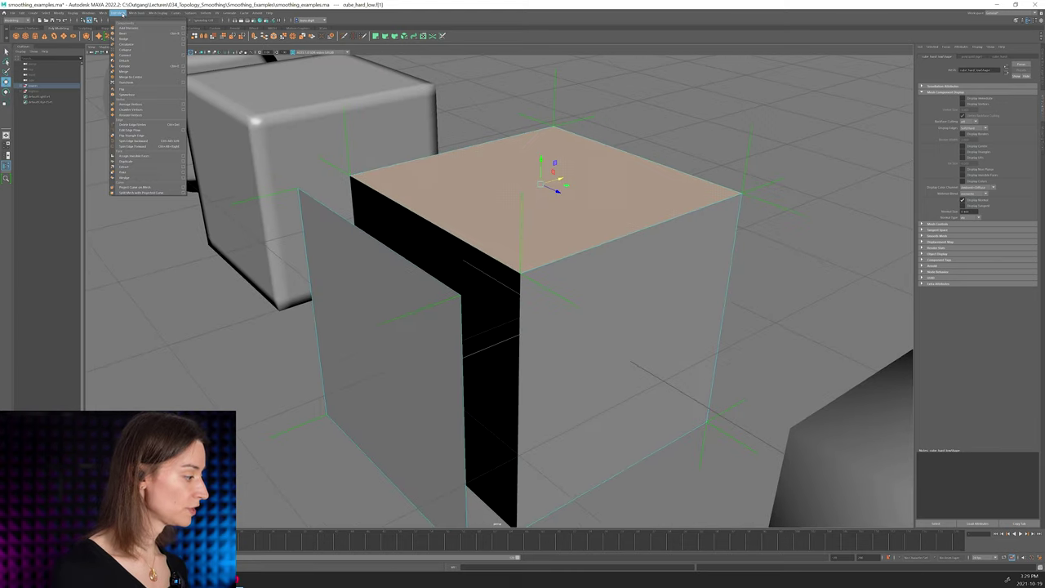
pyautogui.click(143, 65)
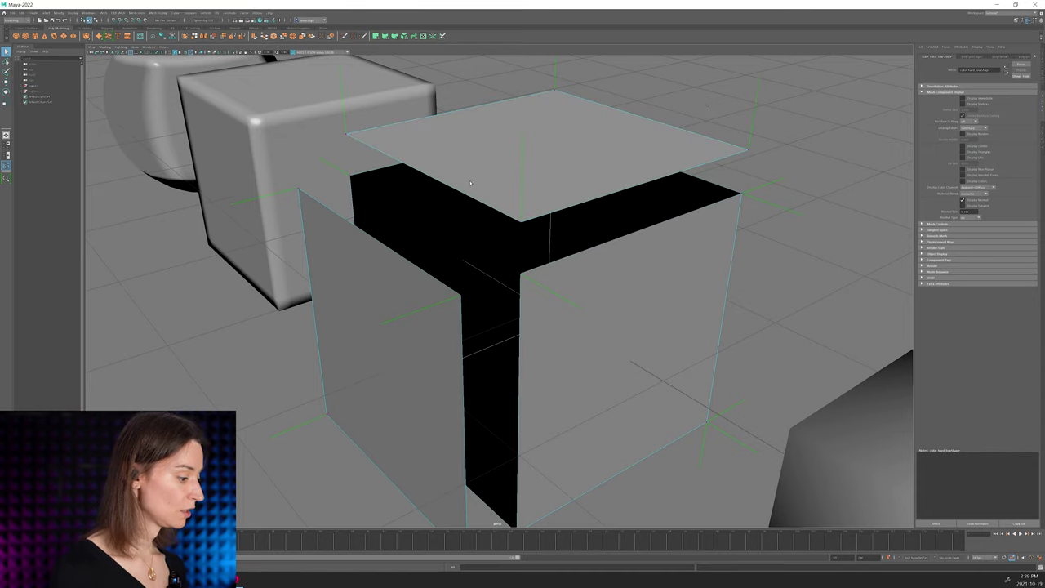
pyautogui.keyDown('alt'); pyautogui.moveTo(471, 183); pyautogui.dragTo(532, 115); pyautogui.keyUp('alt')
pyautogui.click(500, 244)
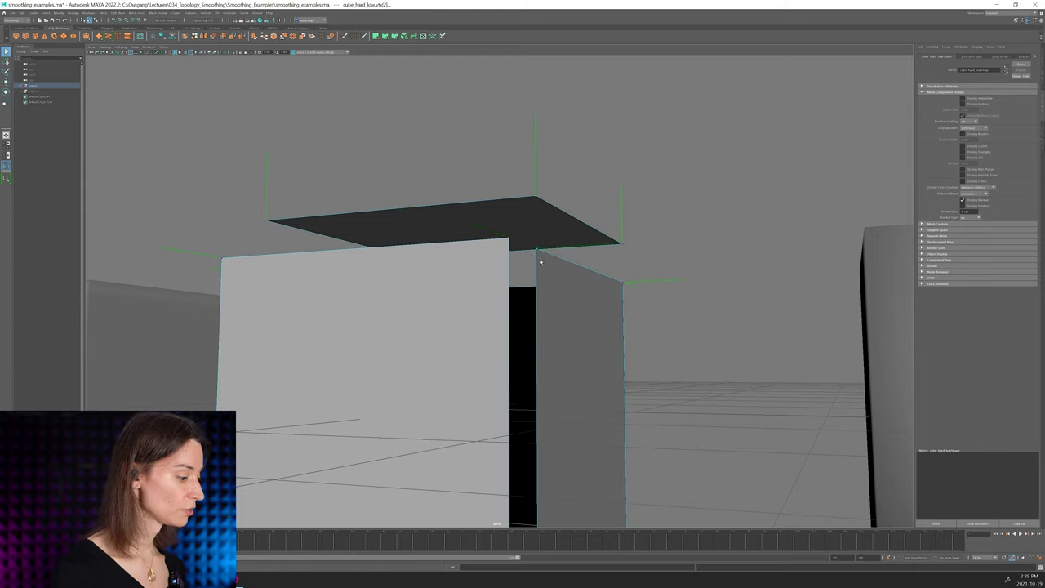
pyautogui.keyDown('alt'); pyautogui.moveTo(540, 261); pyautogui.dragTo(580, 322); pyautogui.keyUp('alt')
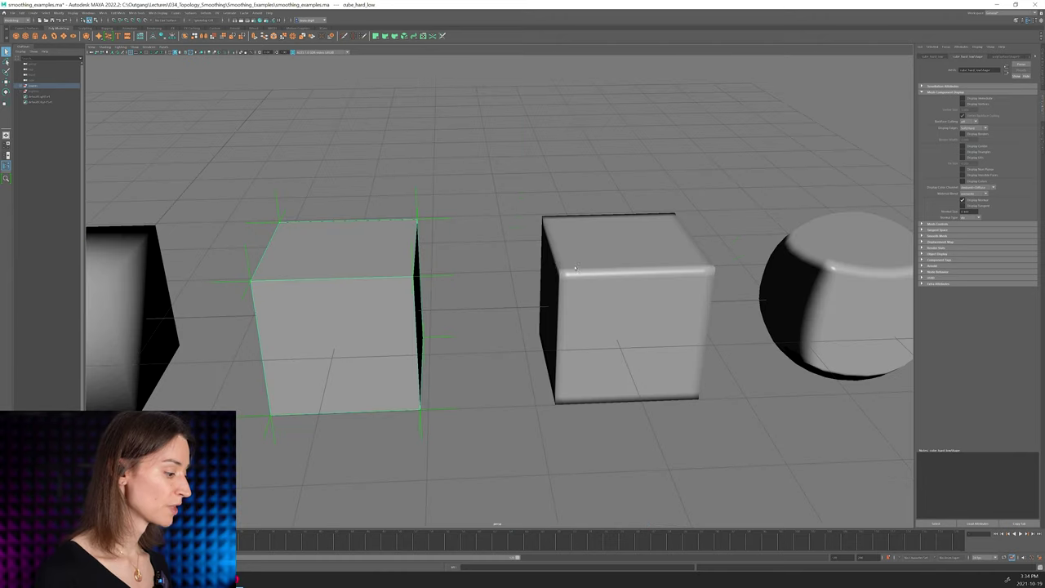
# Examine the beveled cube's vertex normals and edge shading from several angles, both selected and deselected.
pyautogui.keyDown('alt'); pyautogui.moveTo(457, 310); pyautogui.dragTo(517, 312); pyautogui.keyUp('alt')
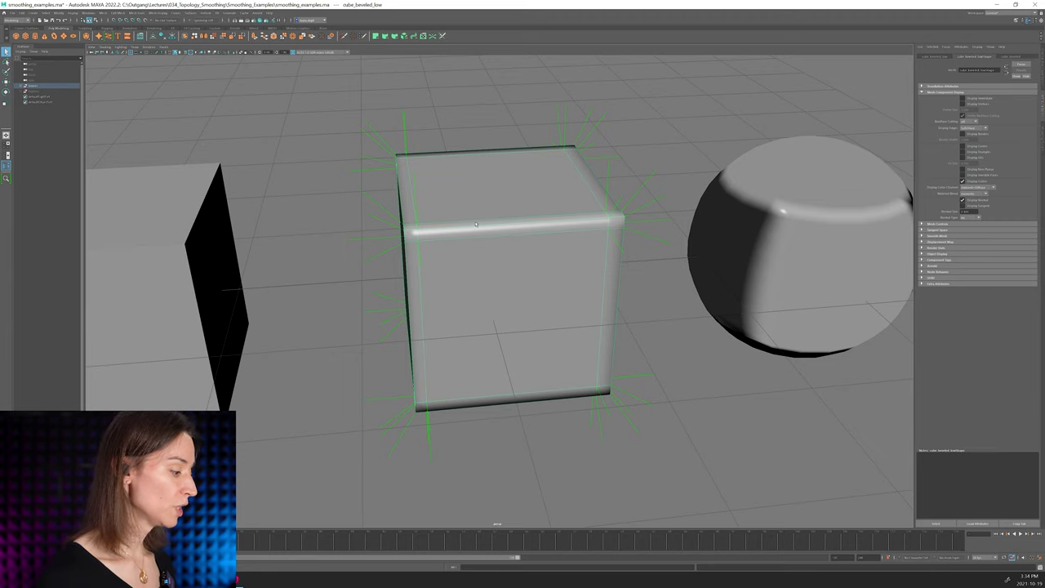
pyautogui.keyDown('alt'); pyautogui.moveTo(476, 224); pyautogui.dragTo(510, 251); pyautogui.keyUp('alt')
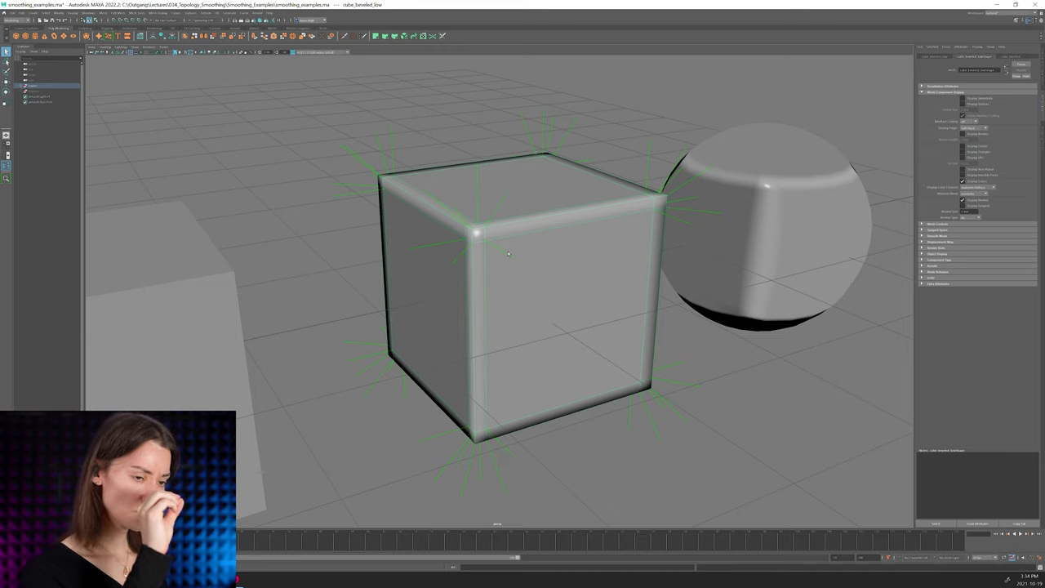
pyautogui.scroll(1, 522, 288)
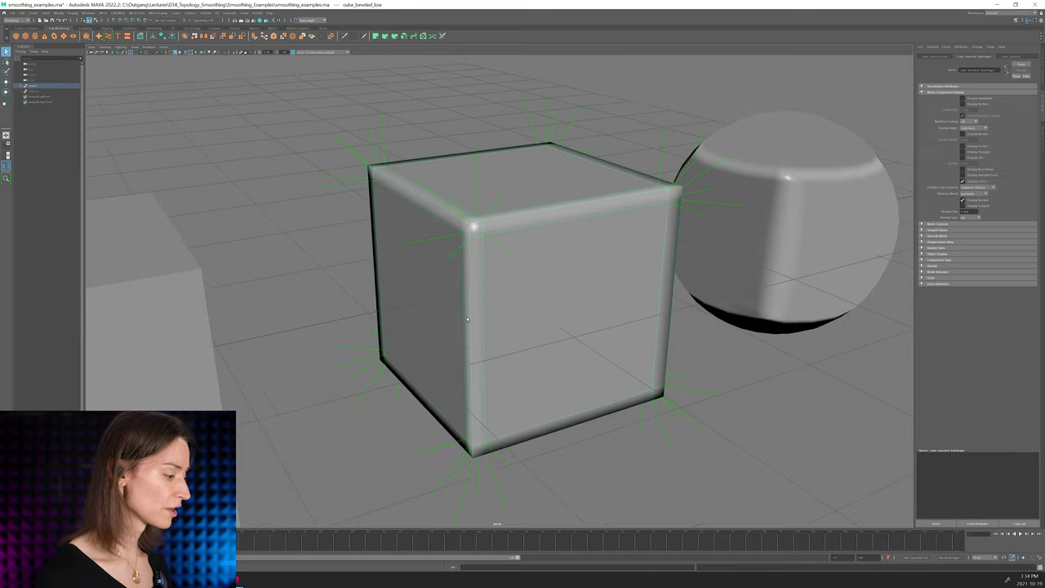
pyautogui.keyDown('alt'); pyautogui.moveTo(456, 215); pyautogui.dragTo(502, 273); pyautogui.keyUp('alt')
pyautogui.click(443, 110)
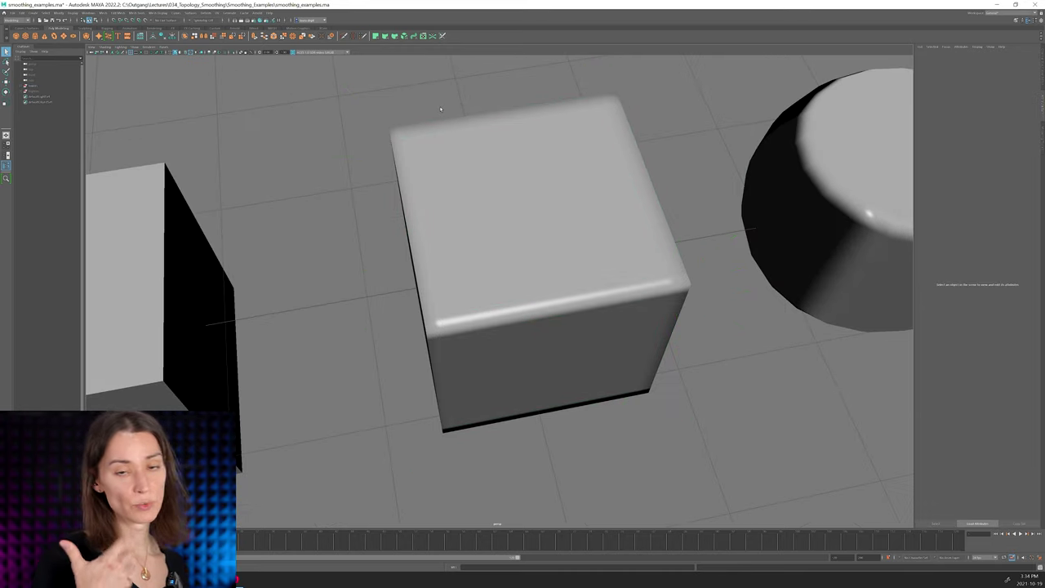
pyautogui.click(536, 233)
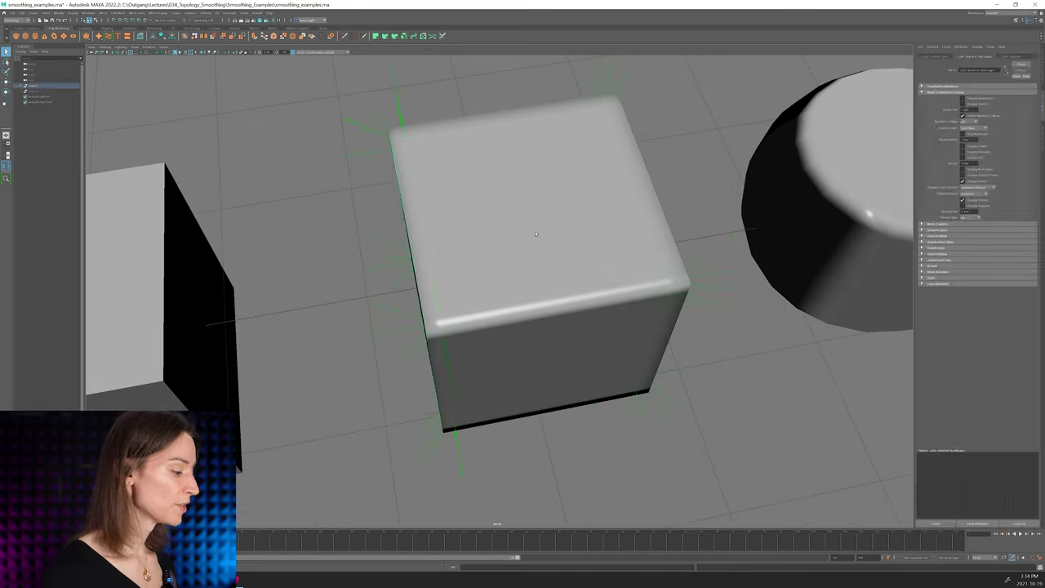
pyautogui.scroll(-3, 485, 250)
pyautogui.keyDown('alt'); pyautogui.moveTo(485, 250); pyautogui.dragTo(499, 241); pyautogui.keyUp('alt')
pyautogui.click(402, 181)
pyautogui.keyDown('alt'); pyautogui.moveTo(447, 351); pyautogui.dragTo(459, 405); pyautogui.keyUp('alt')
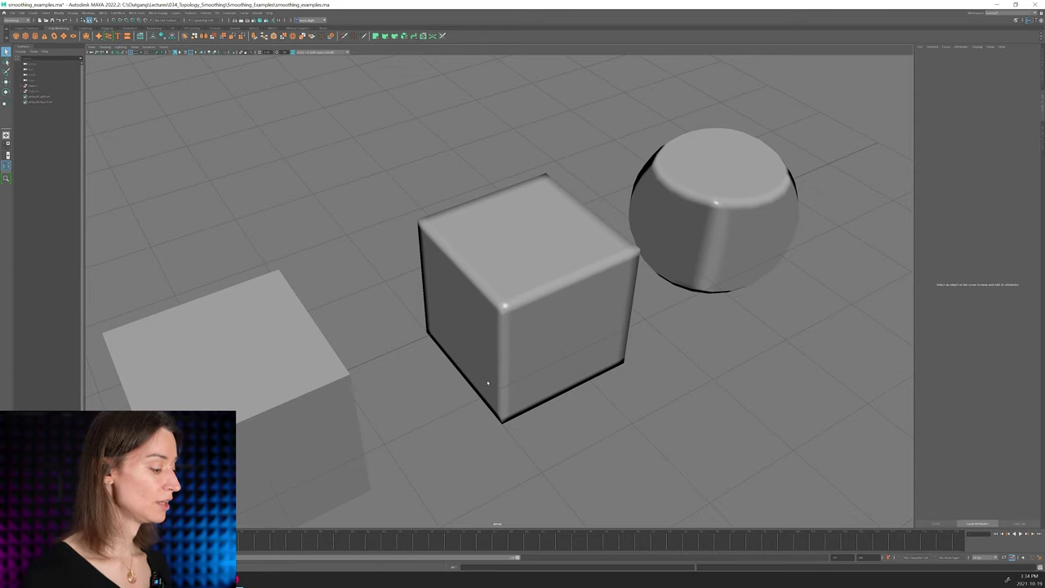
# Inspect the beveled cube's normals up close, and deselect it to compare its shading with the hard and soft cubes.
pyautogui.click(532, 335)
pyautogui.keyDown('alt'); pyautogui.moveTo(541, 366); pyautogui.dragTo(537, 423); pyautogui.keyUp('alt')
pyautogui.scroll(2, 498, 347)
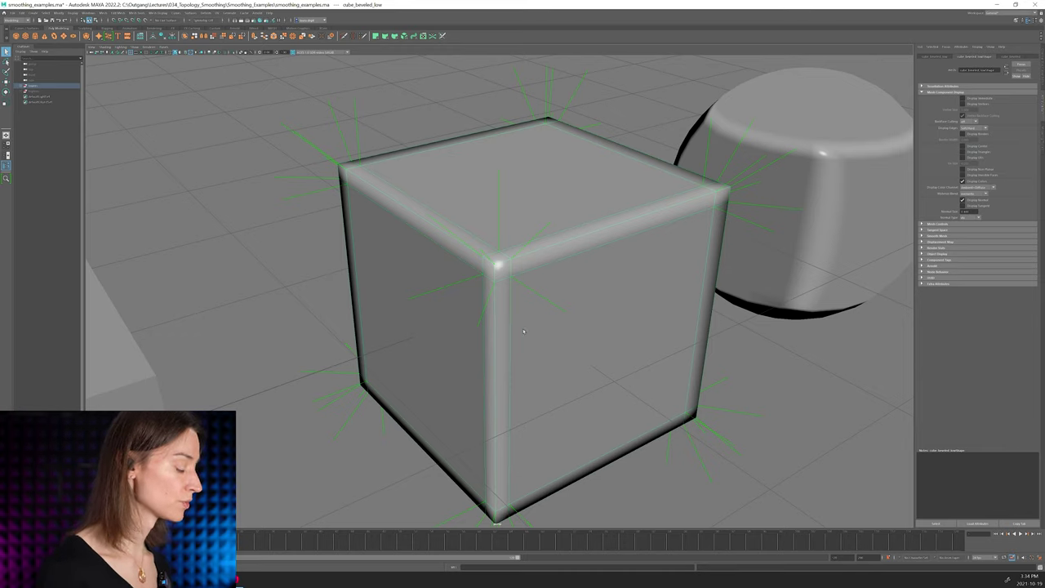
pyautogui.keyDown('alt'); pyautogui.moveTo(549, 285); pyautogui.dragTo(503, 297); pyautogui.keyUp('alt')
pyautogui.click(601, 441)
pyautogui.scroll(-1, 602, 441)
pyautogui.keyDown('alt'); pyautogui.moveTo(602, 441); pyautogui.dragTo(590, 316); pyautogui.keyUp('alt')
pyautogui.scroll(-2, 478, 298)
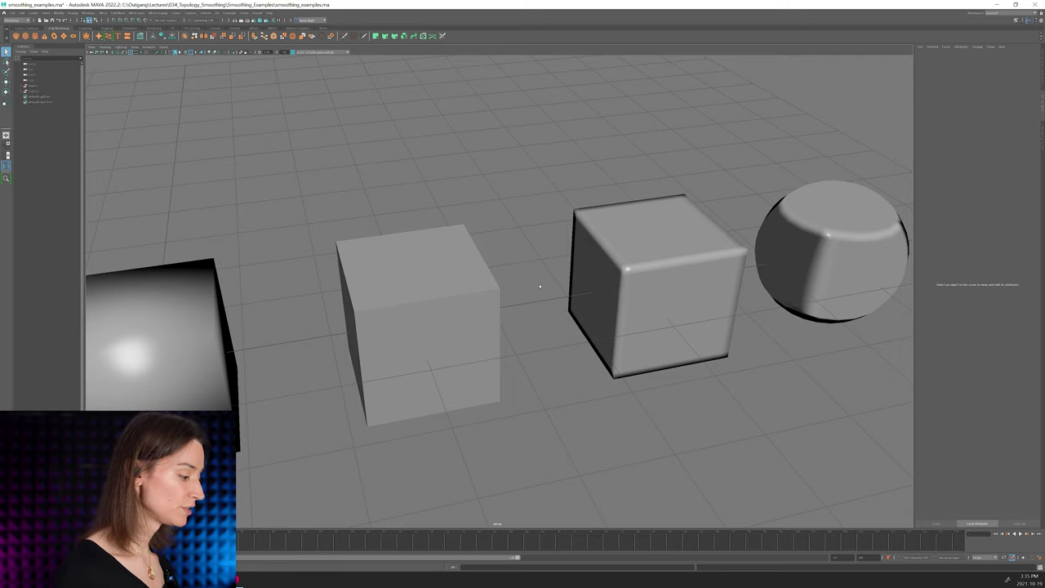
pyautogui.click(643, 303)
pyautogui.keyDown('alt'); pyautogui.moveTo(642, 303); pyautogui.dragTo(632, 281, button='middle'); pyautogui.keyUp('alt')
pyautogui.click(627, 384)
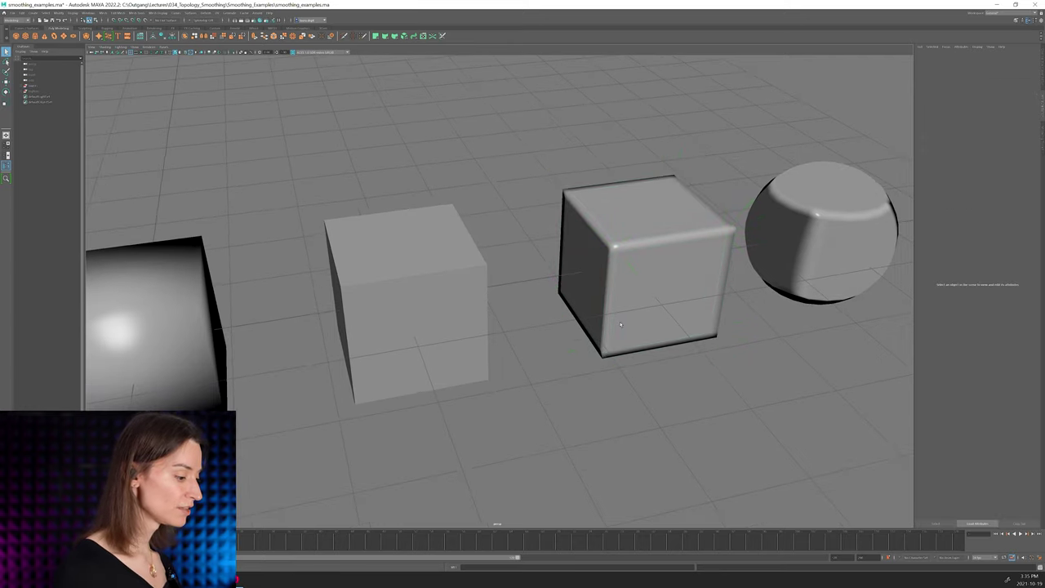
pyautogui.click(626, 353)
pyautogui.click(628, 353)
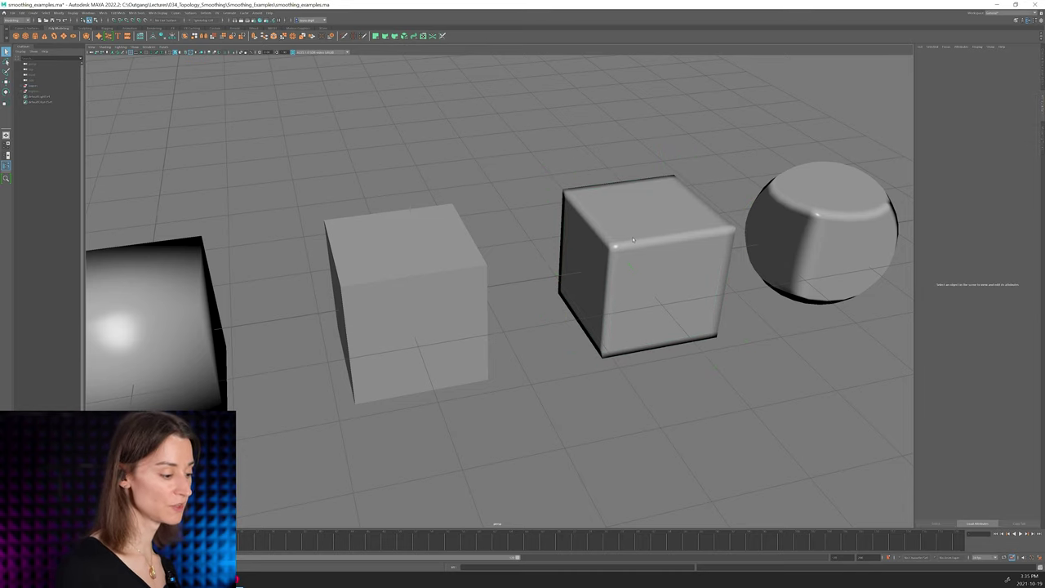
pyautogui.keyDown('alt'); pyautogui.moveTo(641, 251); pyautogui.dragTo(700, 396); pyautogui.keyUp('alt')
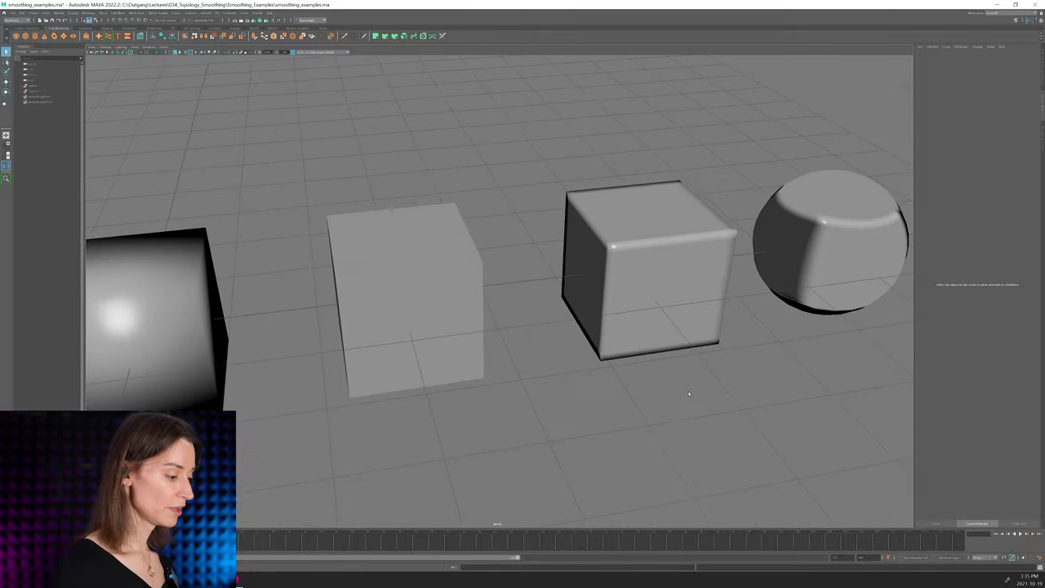
# Reselect the beveled cube and examine the normals around its highlighted upper front corner at close range.
pyautogui.keyDown('alt'); pyautogui.moveTo(689, 394); pyautogui.dragTo(657, 400, button='middle'); pyautogui.keyUp('alt')
pyautogui.click(597, 336)
pyautogui.keyDown('alt'); pyautogui.moveTo(596, 336); pyautogui.dragTo(507, 354, button='middle'); pyautogui.keyUp('alt')
pyautogui.keyDown('alt'); pyautogui.moveTo(507, 355); pyautogui.dragTo(553, 359, button='right'); pyautogui.keyUp('alt')
pyautogui.keyDown('alt'); pyautogui.moveTo(493, 365); pyautogui.dragTo(545, 349); pyautogui.keyUp('alt')
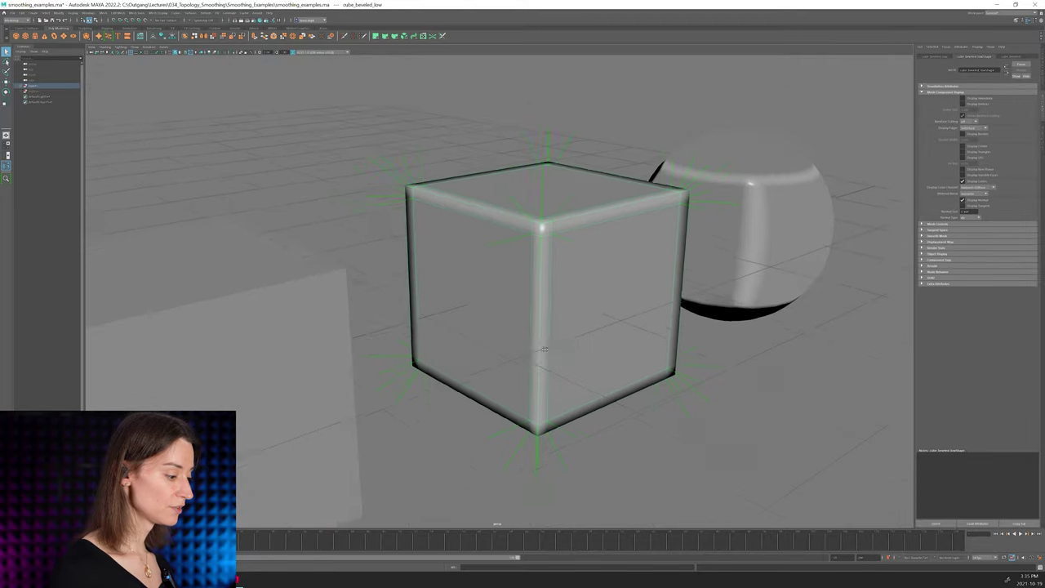
pyautogui.keyDown('alt'); pyautogui.moveTo(545, 349); pyautogui.dragTo(500, 392, button='middle'); pyautogui.keyUp('alt')
pyautogui.keyDown('alt'); pyautogui.moveTo(500, 392); pyautogui.dragTo(598, 431, button='right'); pyautogui.keyUp('alt')
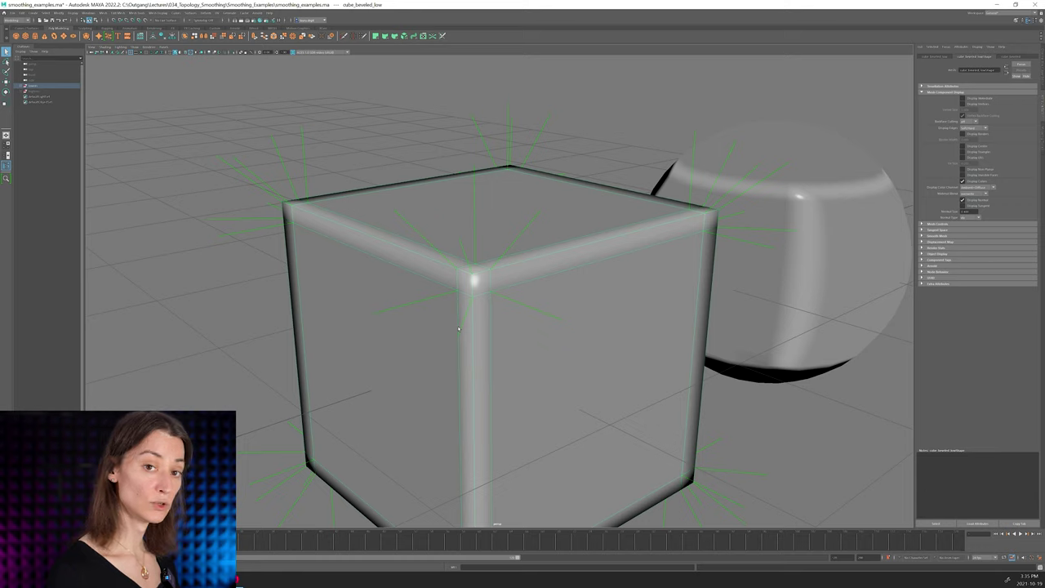
pyautogui.keyDown('alt'); pyautogui.moveTo(492, 320); pyautogui.dragTo(392, 343); pyautogui.keyUp('alt')
pyautogui.keyDown('alt'); pyautogui.moveTo(392, 343); pyautogui.dragTo(522, 392, button='middle'); pyautogui.keyUp('alt')
pyautogui.keyDown('alt'); pyautogui.moveTo(523, 392); pyautogui.dragTo(549, 401, button='right'); pyautogui.keyUp('alt')
pyautogui.keyDown('alt'); pyautogui.moveTo(549, 401); pyautogui.dragTo(539, 360); pyautogui.keyUp('alt')
# Switch the beveled cube to face selection and select its large top face to examine the surrounding vertex normals.
pyautogui.click(621, 318)
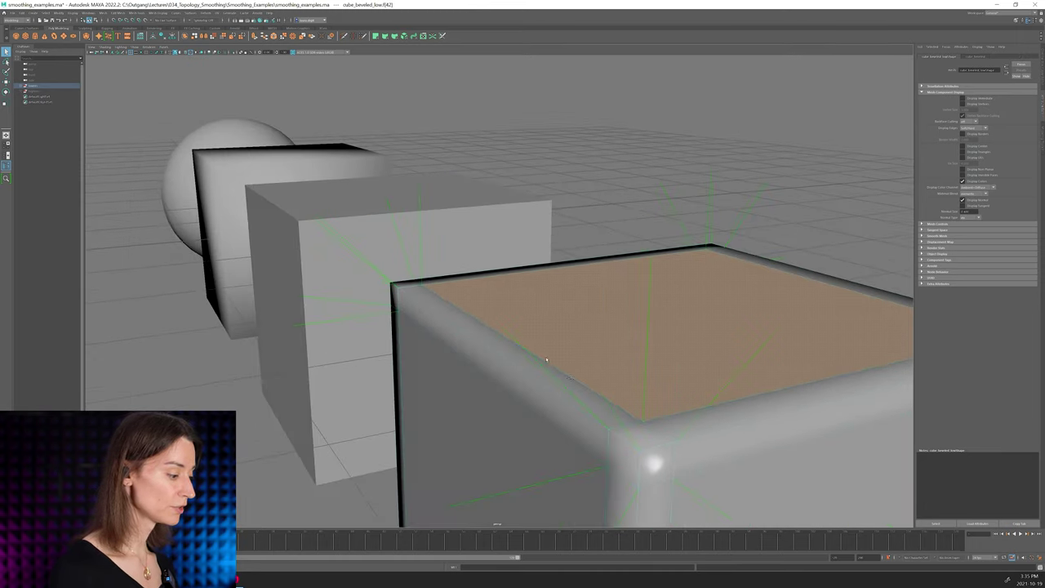
pyautogui.click(424, 285)
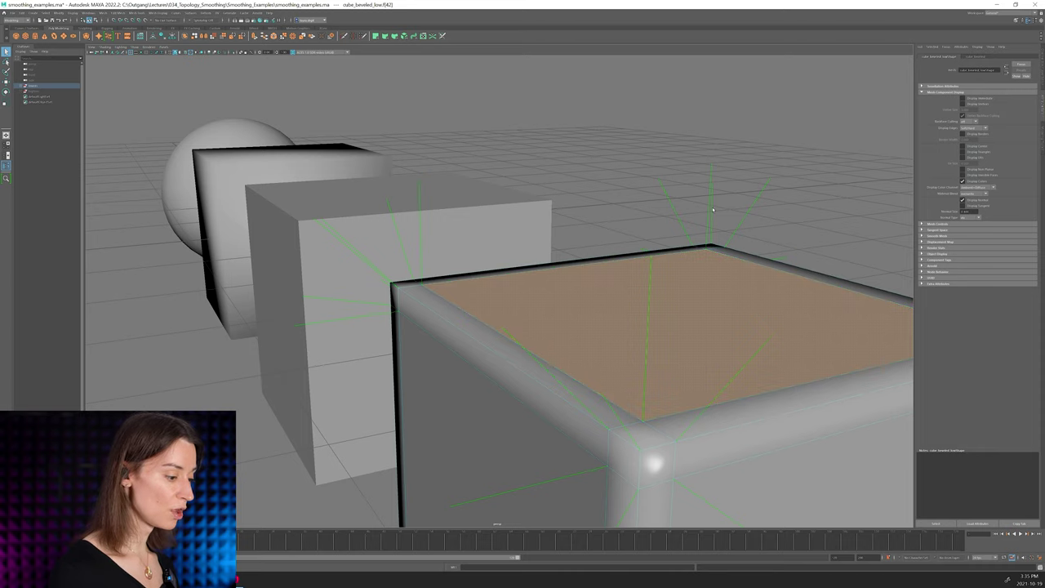
pyautogui.keyDown('alt'); pyautogui.moveTo(676, 265); pyautogui.dragTo(735, 271); pyautogui.keyUp('alt')
pyautogui.keyDown('alt'); pyautogui.moveTo(605, 277); pyautogui.dragTo(553, 278); pyautogui.keyUp('alt')
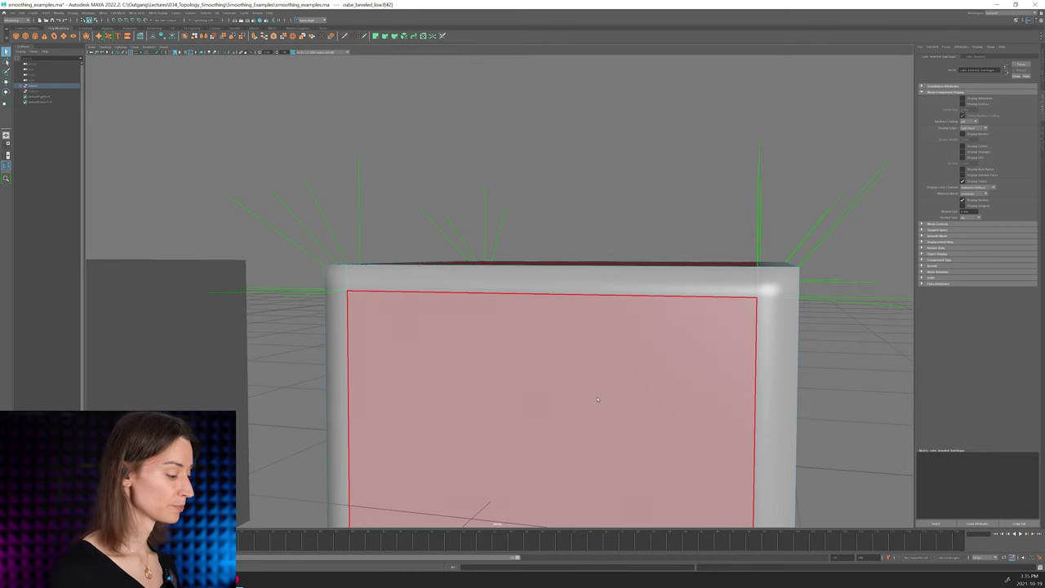
# Select the beveled cube's large side face and compare its orientation with the normals at its corners.
pyautogui.scroll(-3, 545, 371)
pyautogui.click(543, 401)
pyautogui.keyDown('alt'); pyautogui.moveTo(544, 401); pyautogui.dragTo(559, 304, button='middle'); pyautogui.keyUp('alt')
pyautogui.keyDown('alt'); pyautogui.moveTo(559, 304); pyautogui.dragTo(392, 343); pyautogui.keyUp('alt')
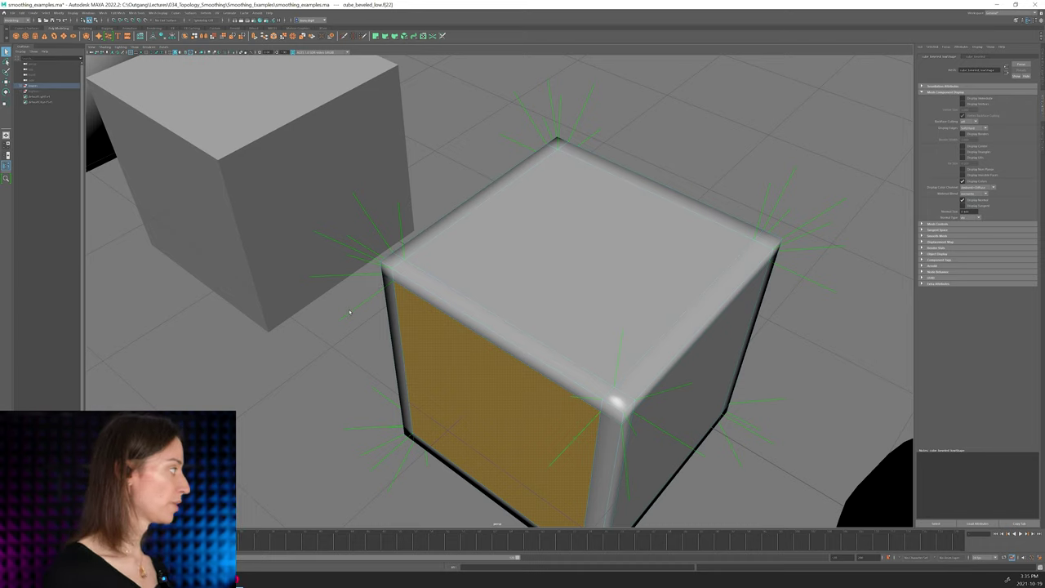
pyautogui.keyDown('alt'); pyautogui.moveTo(523, 351); pyautogui.dragTo(539, 303, button='middle'); pyautogui.keyUp('alt')
pyautogui.keyDown('alt'); pyautogui.moveTo(490, 303); pyautogui.dragTo(553, 303, button='right'); pyautogui.keyUp('alt')
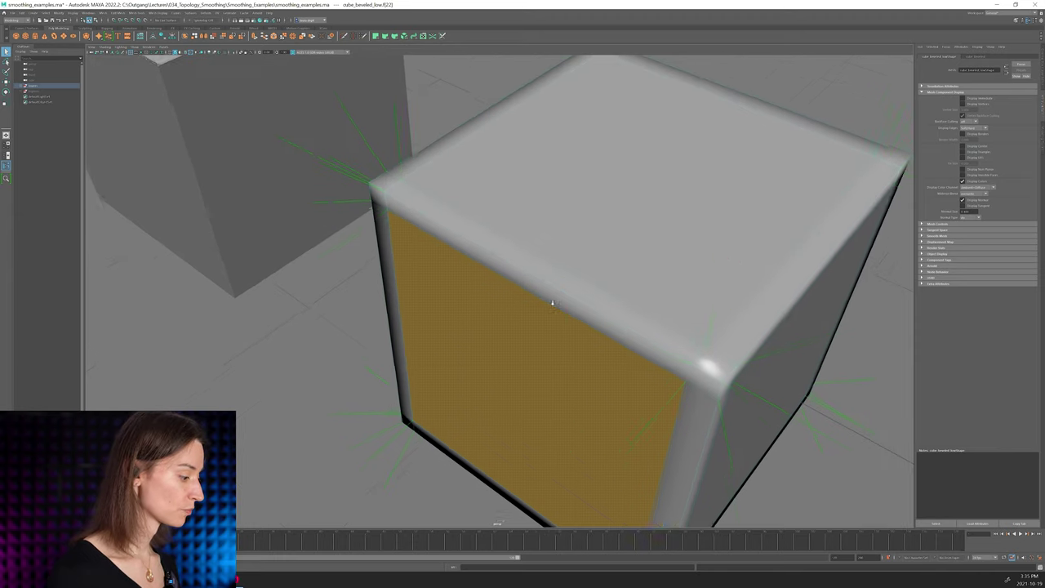
# Switch the beveled cube to vertex selection and select vertices around one upper beveled corner to examine their individual normals.
pyautogui.keyDown('alt'); pyautogui.moveTo(444, 222); pyautogui.dragTo(514, 271, button='middle'); pyautogui.keyUp('alt')
pyautogui.scroll(3, 514, 272)
pyautogui.scroll(3, 531, 256)
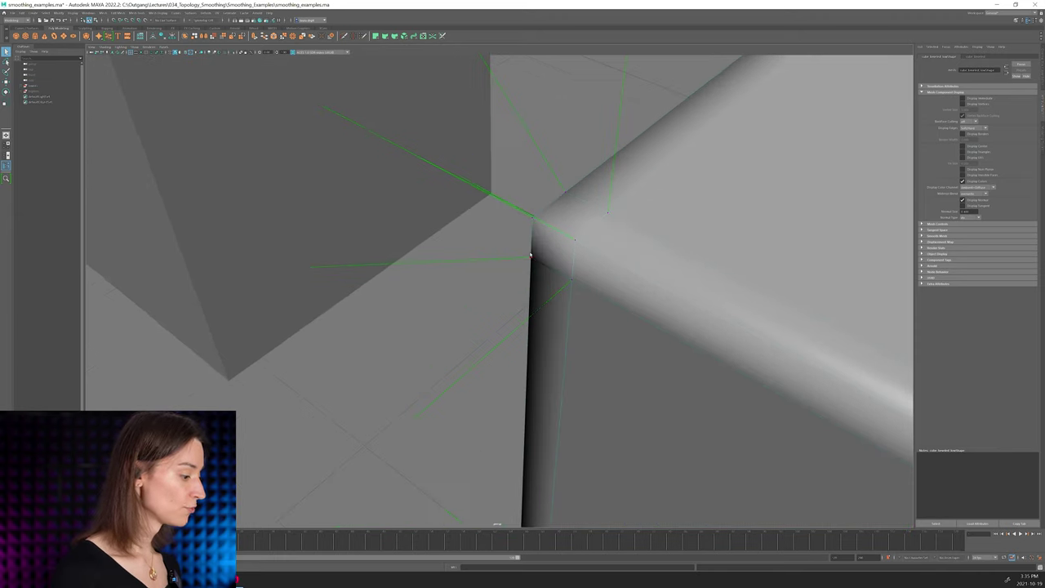
pyautogui.moveTo(653, 325); pyautogui.dragTo(654, 325)
pyautogui.moveTo(546, 272)
pyautogui.keyDown('alt'); pyautogui.mouseDown()
pyautogui.moveTo(571, 245)
pyautogui.moveTo(581, 276)
pyautogui.moveTo(563, 269)
pyautogui.mouseUp(); pyautogui.keyUp('alt')
pyautogui.click(456, 252)
pyautogui.click(655, 207)
pyautogui.keyDown('alt'); pyautogui.moveTo(642, 233); pyautogui.dragTo(588, 272, button='middle'); pyautogui.keyUp('alt')
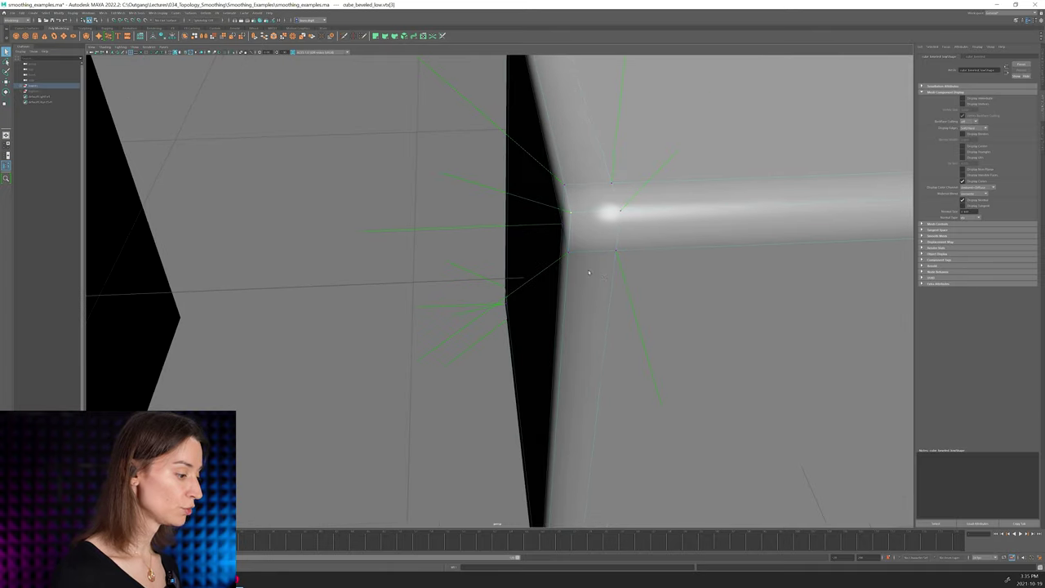
pyautogui.keyDown('alt'); pyautogui.moveTo(588, 272); pyautogui.dragTo(513, 277); pyautogui.keyUp('alt')
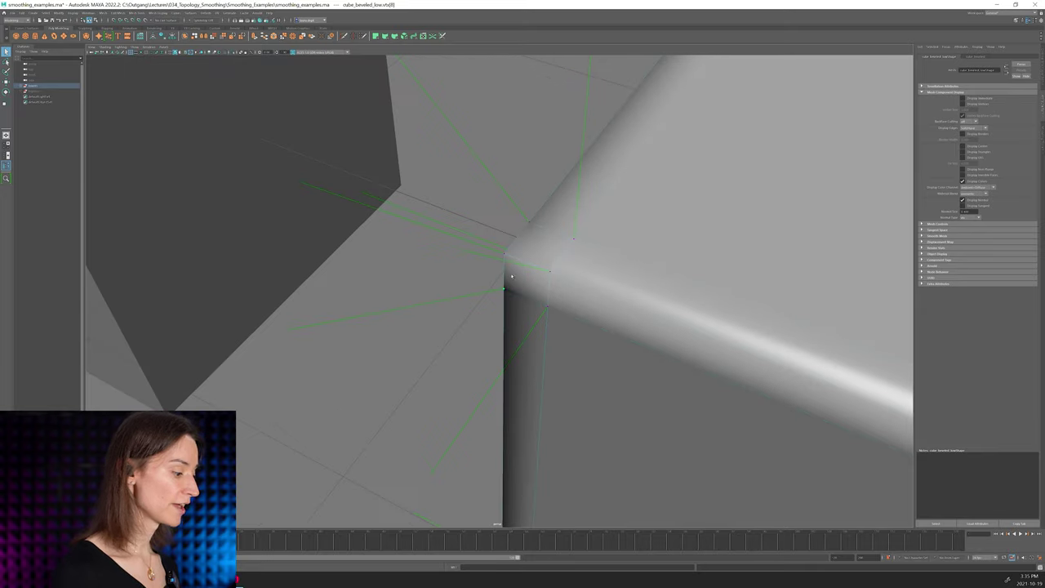
# Return the beveled cube to object selection and toggle its smooth mesh preview on and off twice.
pyautogui.keyDown('alt'); pyautogui.moveTo(521, 257); pyautogui.dragTo(458, 269, button='right'); pyautogui.keyUp('alt')
pyautogui.keyDown('alt'); pyautogui.moveTo(491, 285); pyautogui.dragTo(576, 275); pyautogui.keyUp('alt')
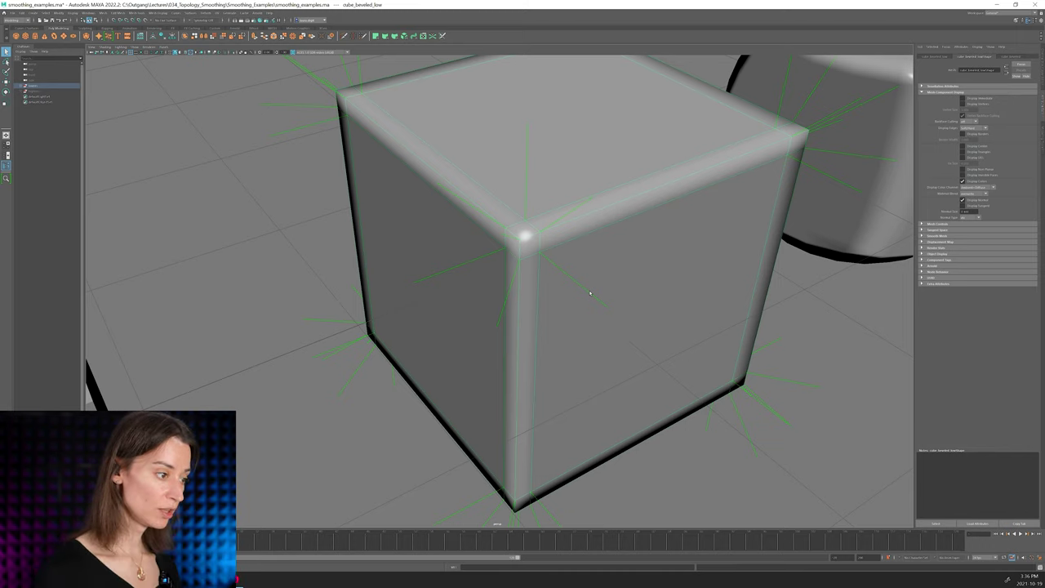
pyautogui.keyDown('alt'); pyautogui.moveTo(633, 359); pyautogui.dragTo(581, 311); pyautogui.keyUp('alt')
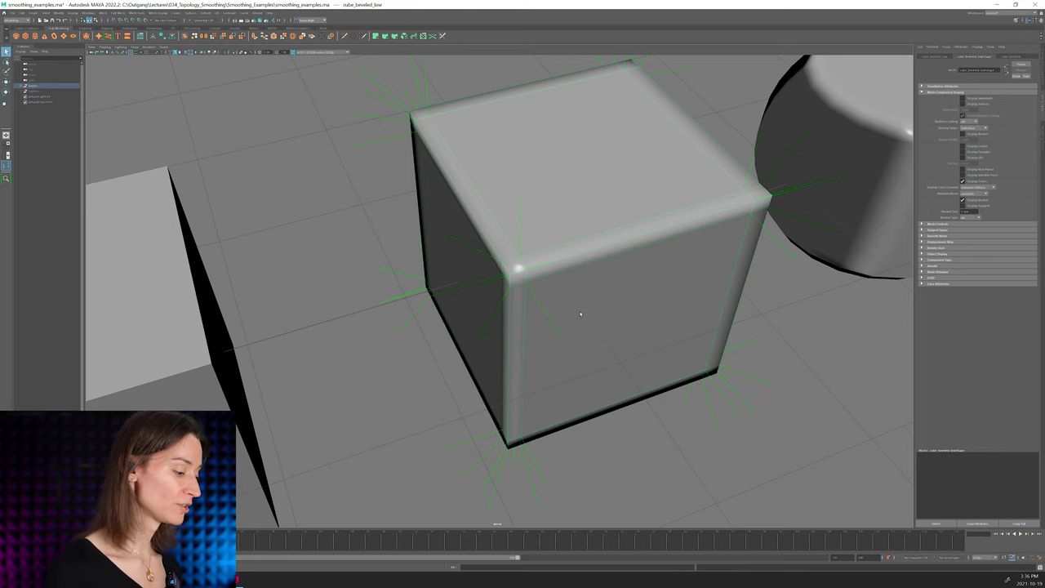
pyautogui.press('3')
pyautogui.press('1')
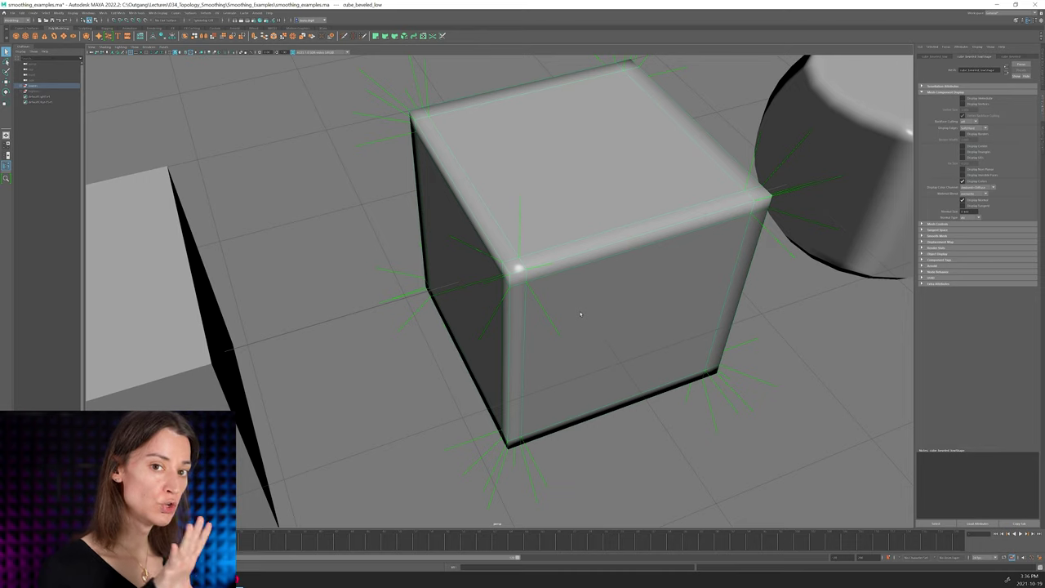
pyautogui.press('3')
pyautogui.press('1')
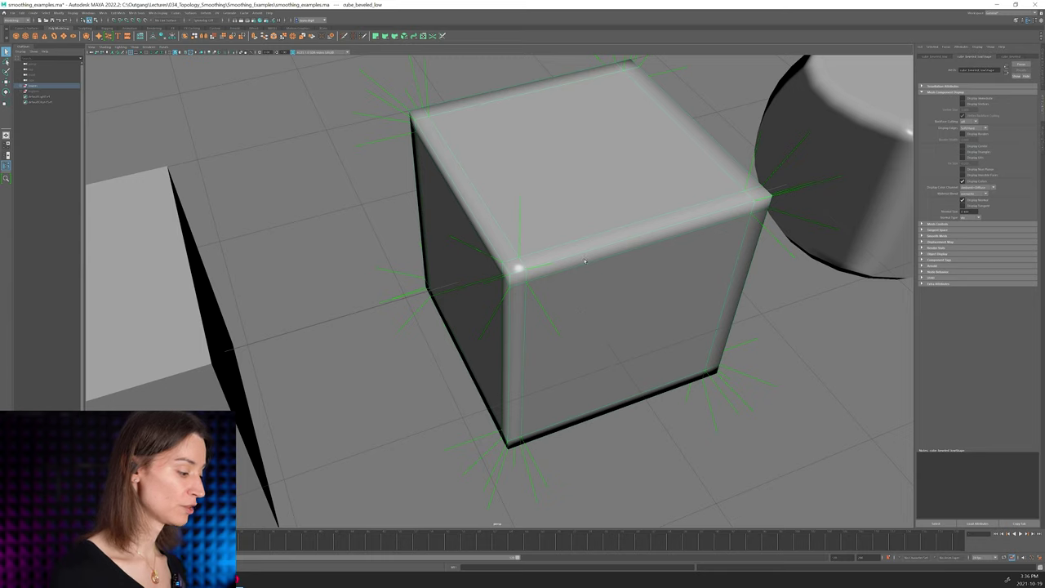
# Compare the whole row of shapes, selecting the soft, hard and beveled cubes together and finally only the beveled cube.
pyautogui.keyDown('alt'); pyautogui.moveTo(581, 282); pyautogui.dragTo(622, 303); pyautogui.keyUp('alt')
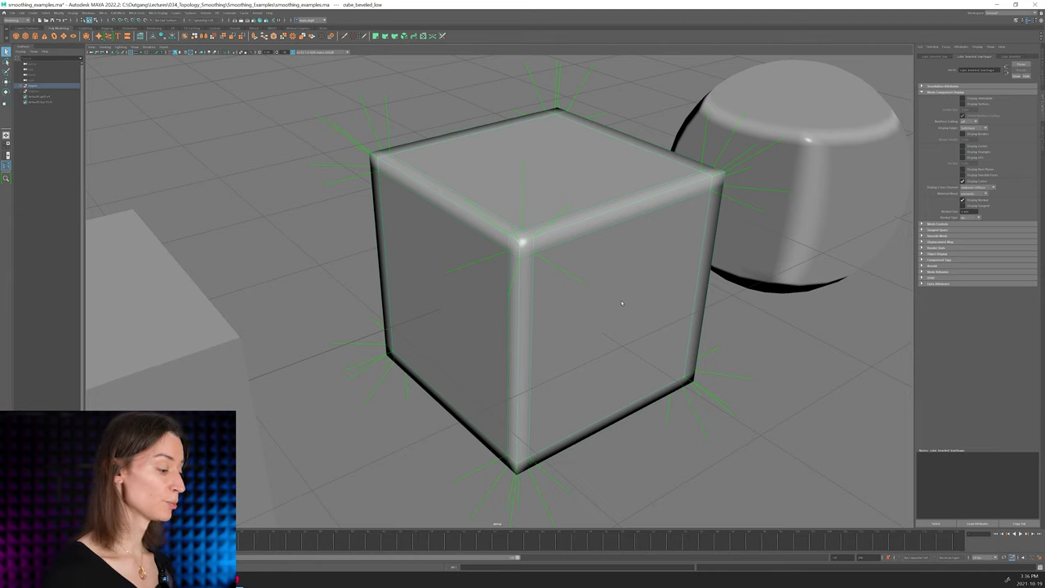
pyautogui.keyDown('alt'); pyautogui.moveTo(621, 303); pyautogui.dragTo(512, 384); pyautogui.keyUp('alt')
pyautogui.click(511, 463)
pyautogui.keyDown('alt'); pyautogui.moveTo(512, 462); pyautogui.dragTo(480, 364, button='right'); pyautogui.keyUp('alt')
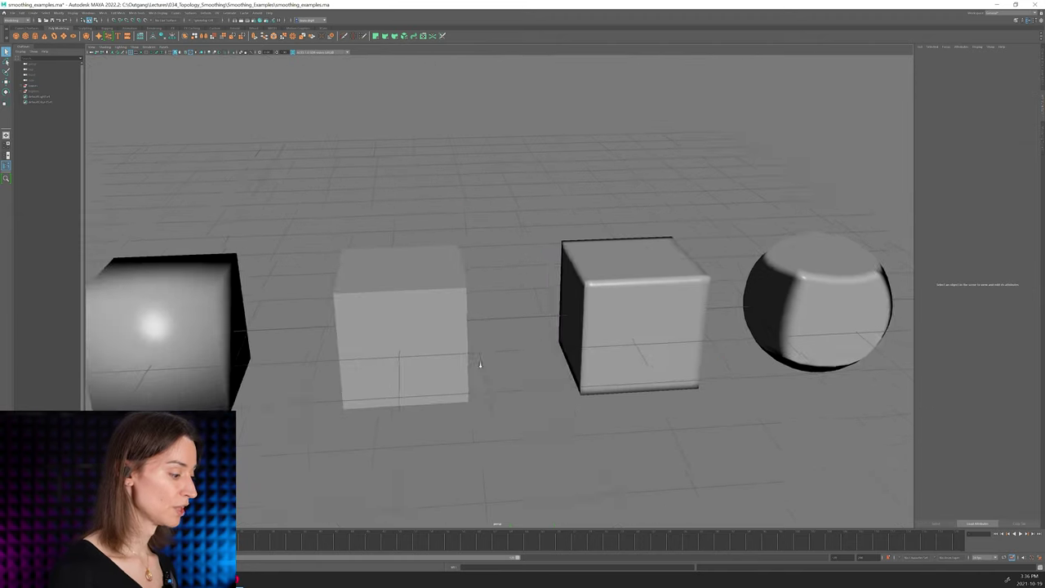
pyautogui.keyDown('alt'); pyautogui.moveTo(480, 364); pyautogui.dragTo(461, 227); pyautogui.keyUp('alt')
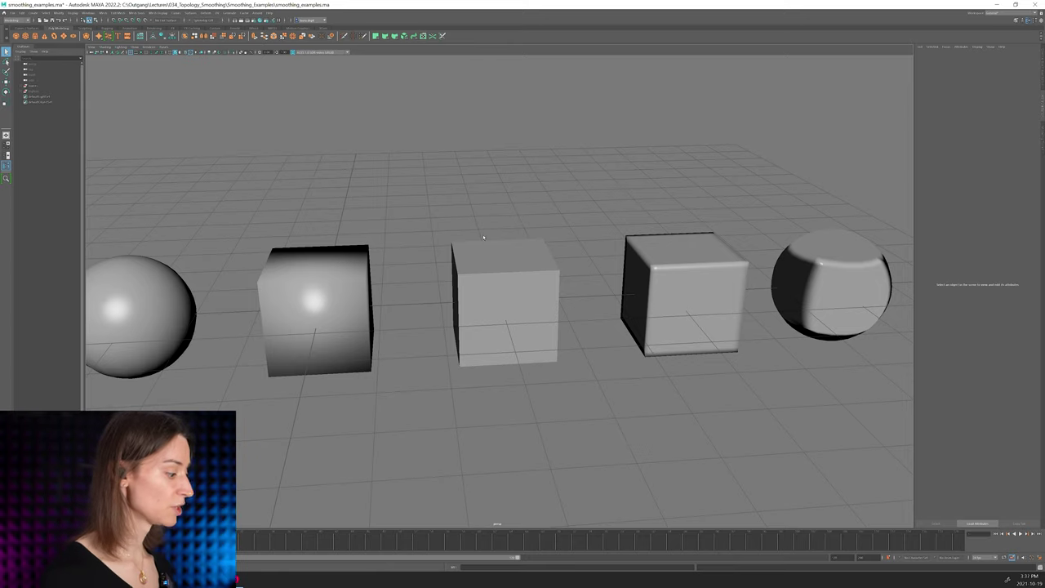
pyautogui.click(314, 324)
pyautogui.keyDown('shift'); pyautogui.click(489, 343); pyautogui.keyUp('shift')
pyautogui.keyDown('shift'); pyautogui.click(654, 349); pyautogui.keyUp('shift')
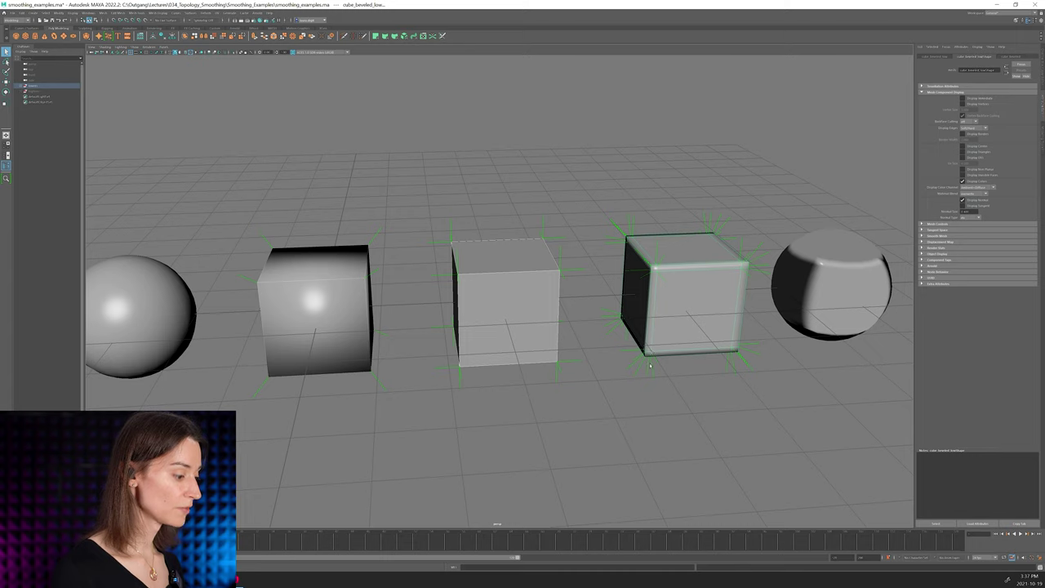
pyautogui.click(678, 314)
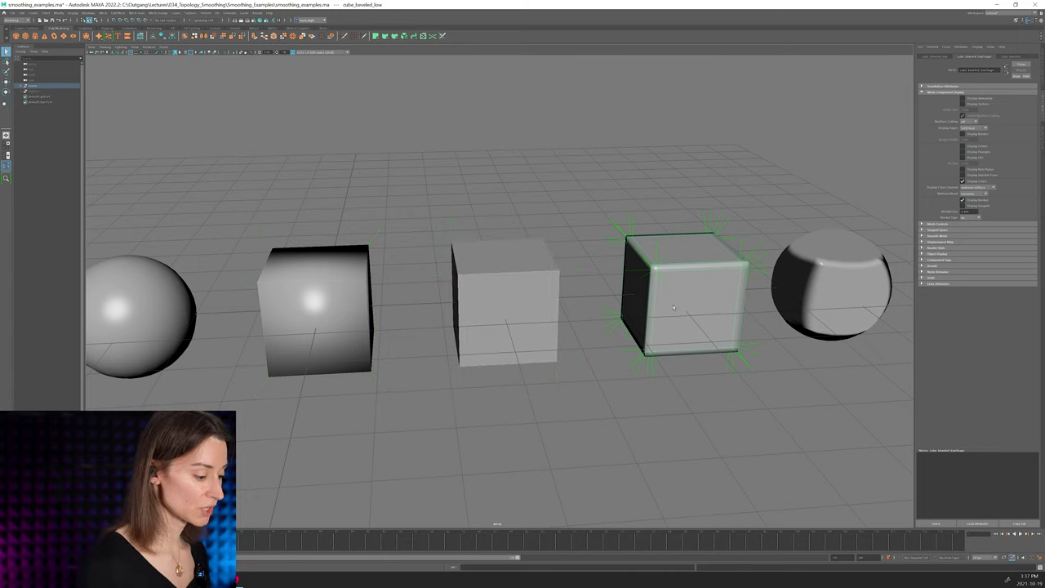
# Select the soft, hard and beveled cubes together to compare their normals, and clear the selection to compare their shading.
pyautogui.click(731, 397)
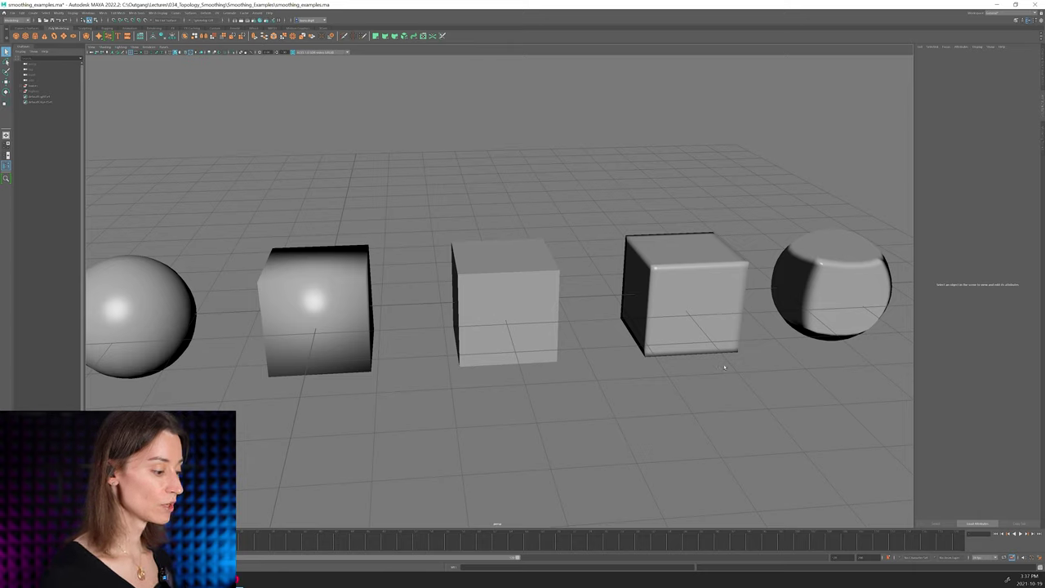
pyautogui.click(350, 316)
pyautogui.keyDown('shift'); pyautogui.click(508, 318); pyautogui.keyUp('shift')
pyautogui.keyDown('shift'); pyautogui.click(672, 327); pyautogui.keyUp('shift')
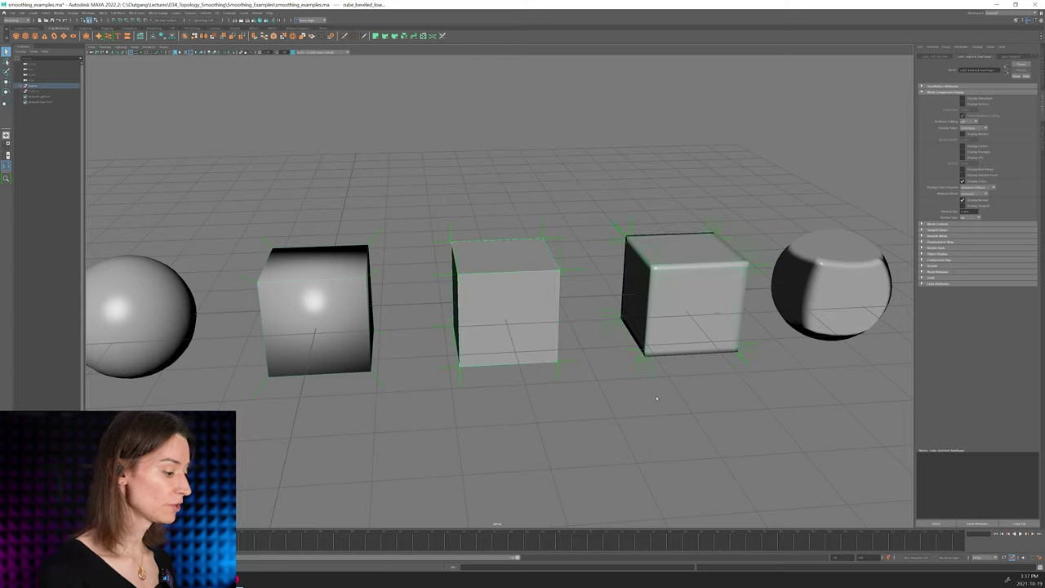
pyautogui.click(491, 385)
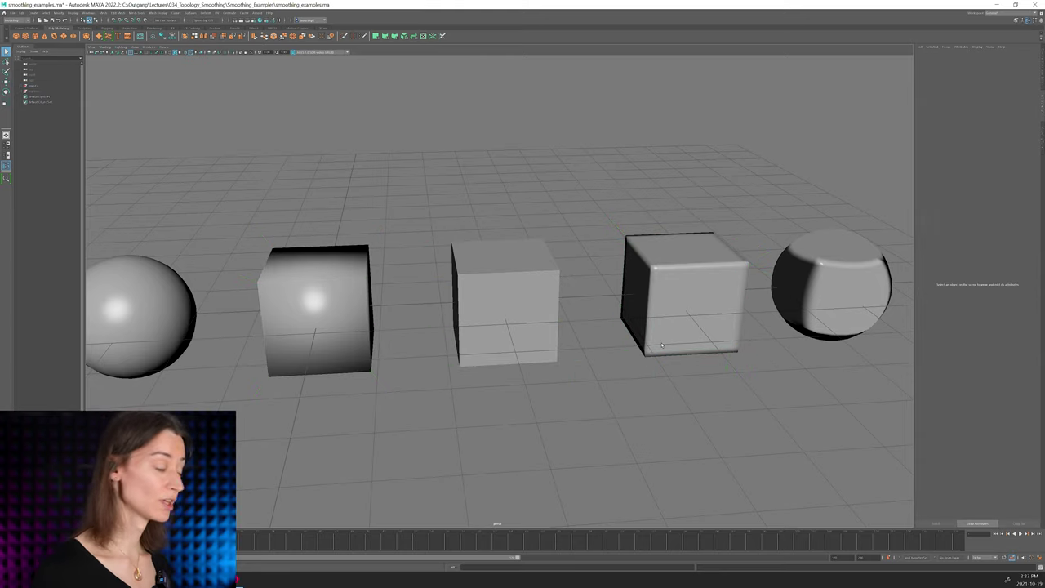
pyautogui.keyDown('alt'); pyautogui.moveTo(525, 255); pyautogui.dragTo(497, 264); pyautogui.keyUp('alt')
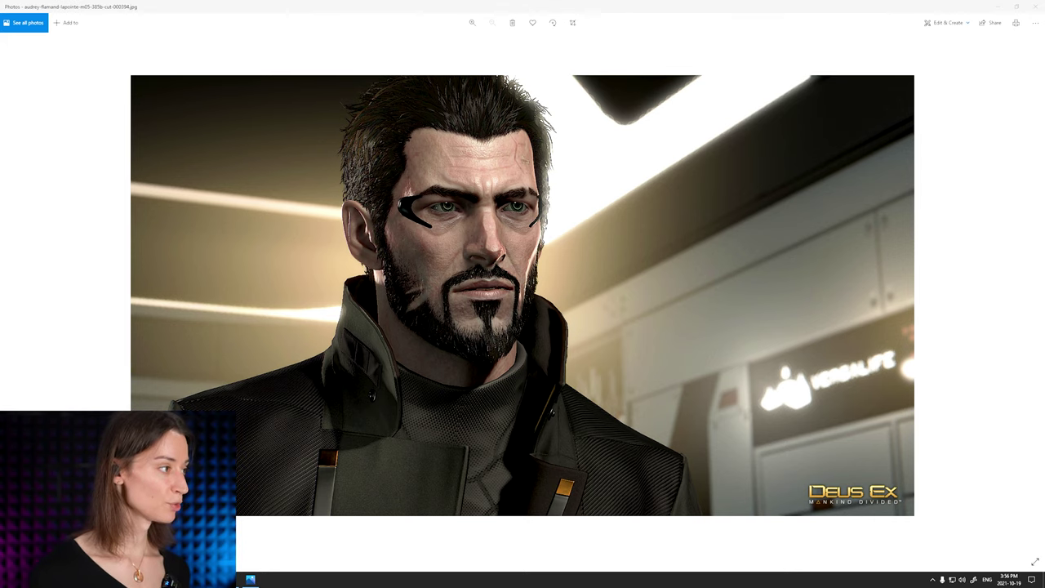
# Switch to Photos and browse the Deus Ex reference images, comparing the character's coat portraits with the bare-chested shots.
pyautogui.press('Right')
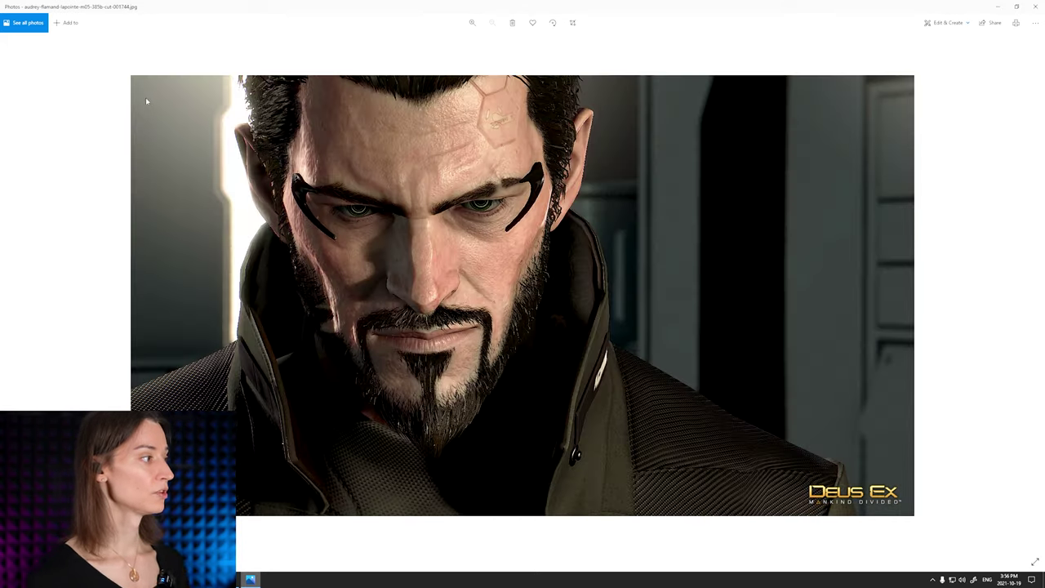
pyautogui.press('Left')
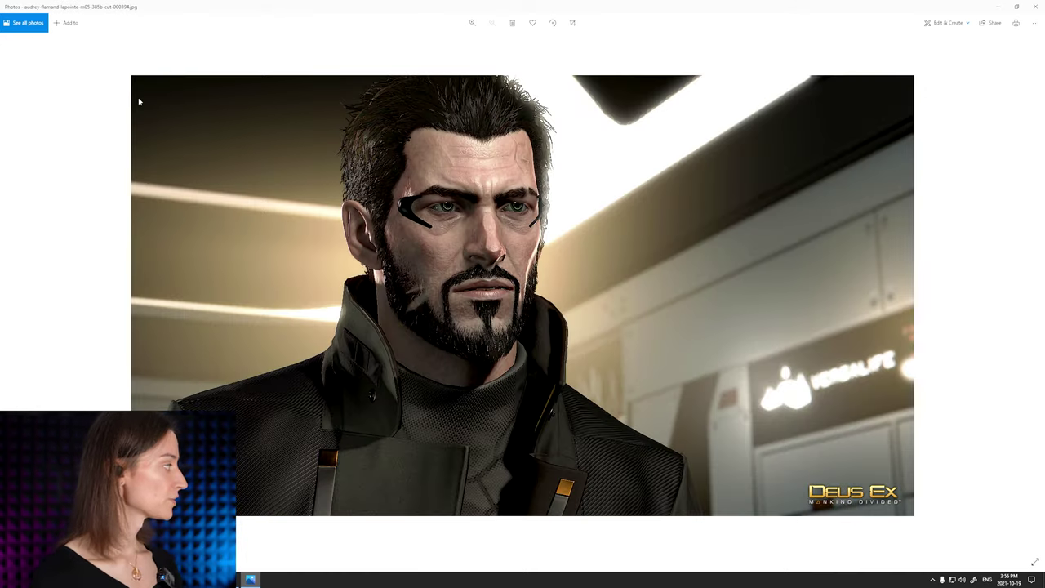
pyautogui.press('Left')
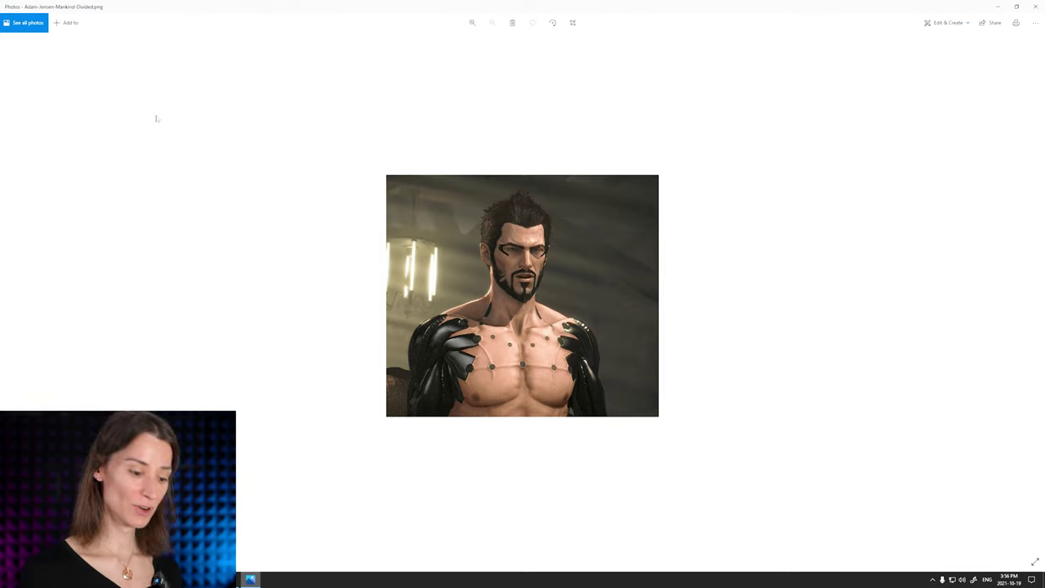
pyautogui.press('Right')
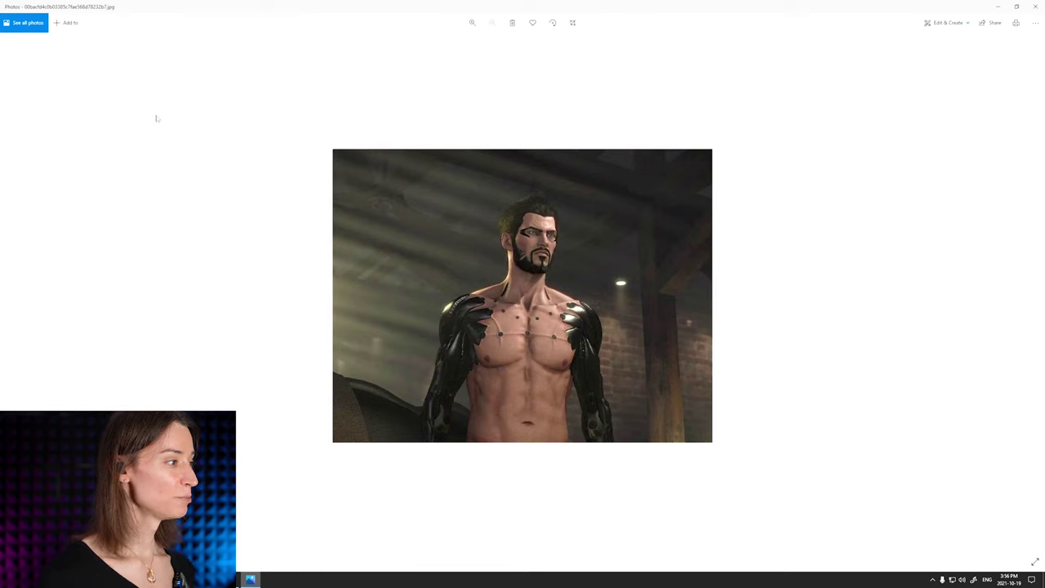
pyautogui.press('Right')
pyautogui.press('Right')
pyautogui.press('Right')
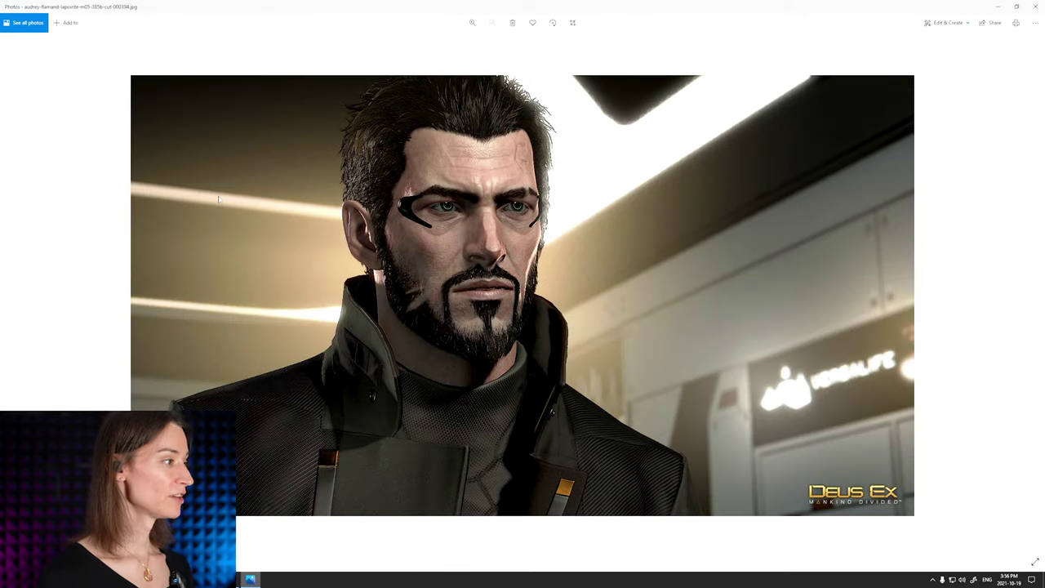
pyautogui.press('Right')
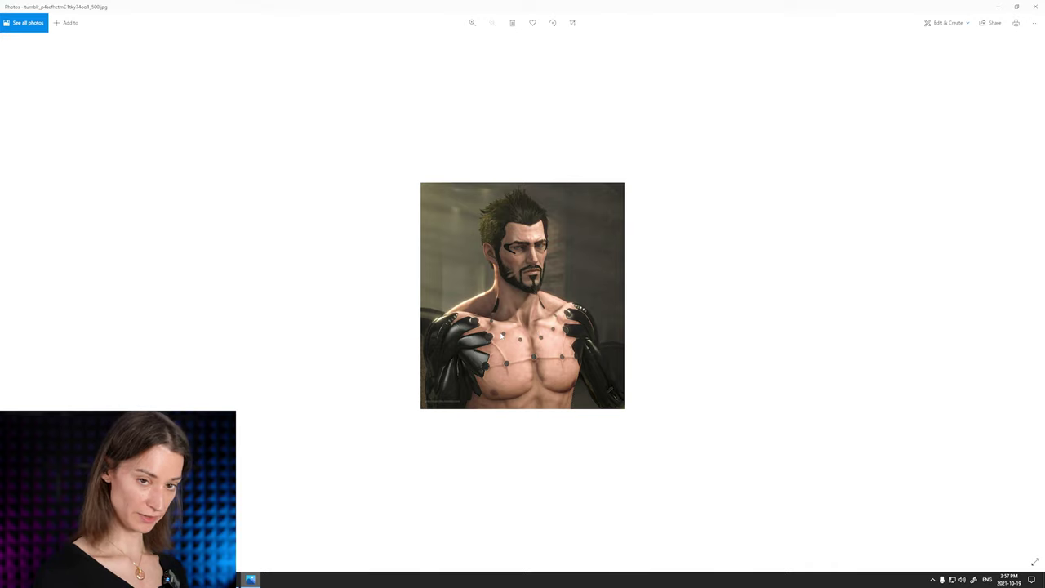
pyautogui.press('Right')
pyautogui.press('Right')
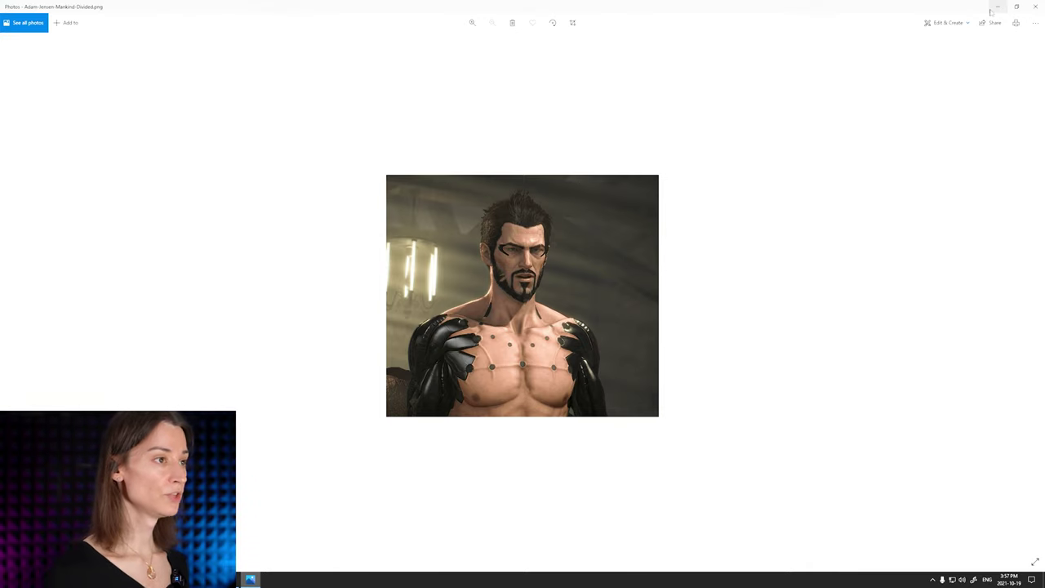
# Switch to the Maya scene Head_Body_Smoothing.ma and examine the shading of the character's head, neck and shoulders from several angles.
pyautogui.hotkey('alt', 'Tab')
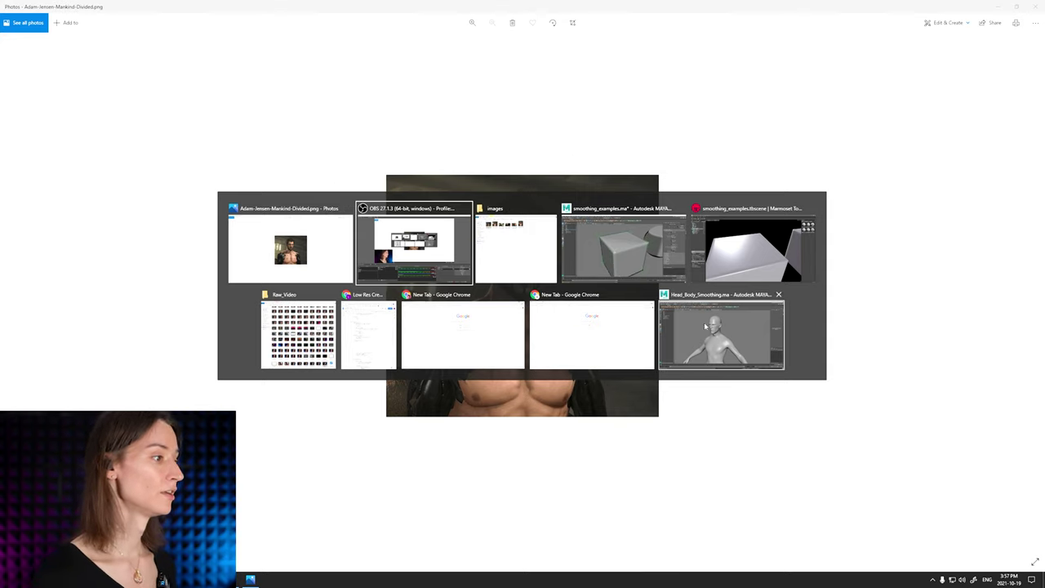
pyautogui.click(708, 348)
pyautogui.moveTo(610, 255)
pyautogui.keyDown('alt'); pyautogui.mouseDown()
pyautogui.moveTo(602, 264)
pyautogui.moveTo(623, 278)
pyautogui.moveTo(601, 273)
pyautogui.mouseUp(); pyautogui.keyUp('alt')
pyautogui.keyDown('alt'); pyautogui.moveTo(602, 273); pyautogui.dragTo(670, 389, button='right'); pyautogui.keyUp('alt')
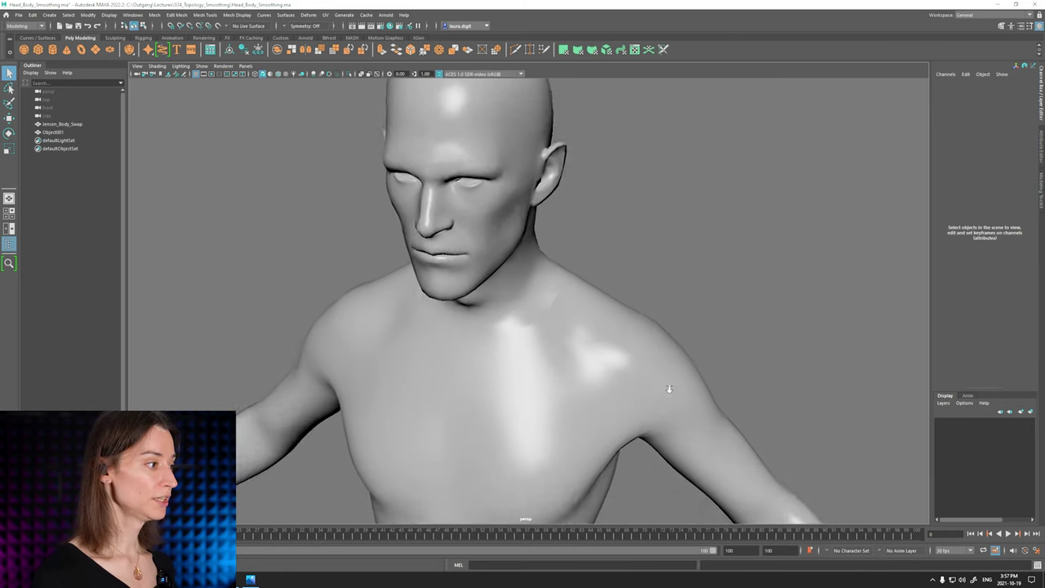
pyautogui.keyDown('alt'); pyautogui.moveTo(669, 390); pyautogui.dragTo(654, 308); pyautogui.keyUp('alt')
pyautogui.keyDown('alt'); pyautogui.moveTo(653, 308); pyautogui.dragTo(649, 276, button='middle'); pyautogui.keyUp('alt')
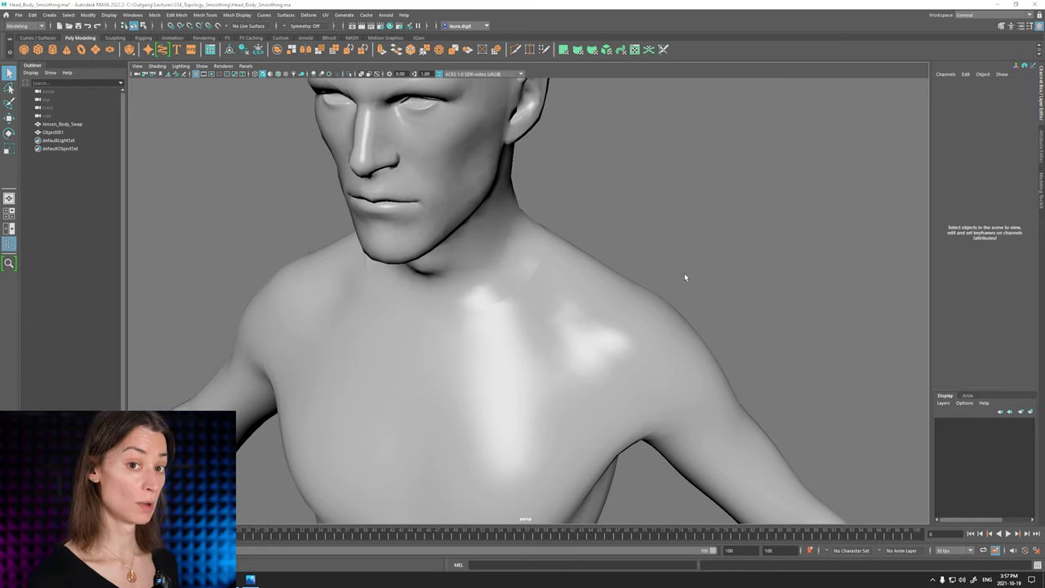
pyautogui.keyDown('alt'); pyautogui.moveTo(612, 268); pyautogui.dragTo(549, 233, button='right'); pyautogui.keyUp('alt')
pyautogui.keyDown('alt'); pyautogui.moveTo(548, 234); pyautogui.dragTo(616, 278); pyautogui.keyUp('alt')
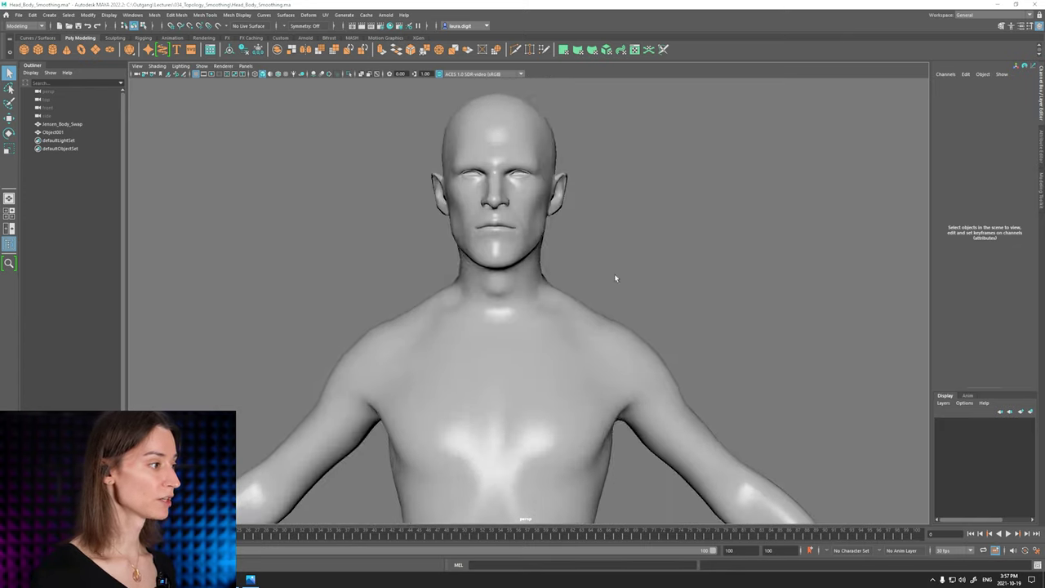
pyautogui.scroll(-3, 497, 209)
pyautogui.keyDown('alt'); pyautogui.moveTo(497, 209); pyautogui.dragTo(621, 319, button='right'); pyautogui.keyUp('alt')
pyautogui.keyDown('alt'); pyautogui.moveTo(683, 246); pyautogui.dragTo(668, 242); pyautogui.keyUp('alt')
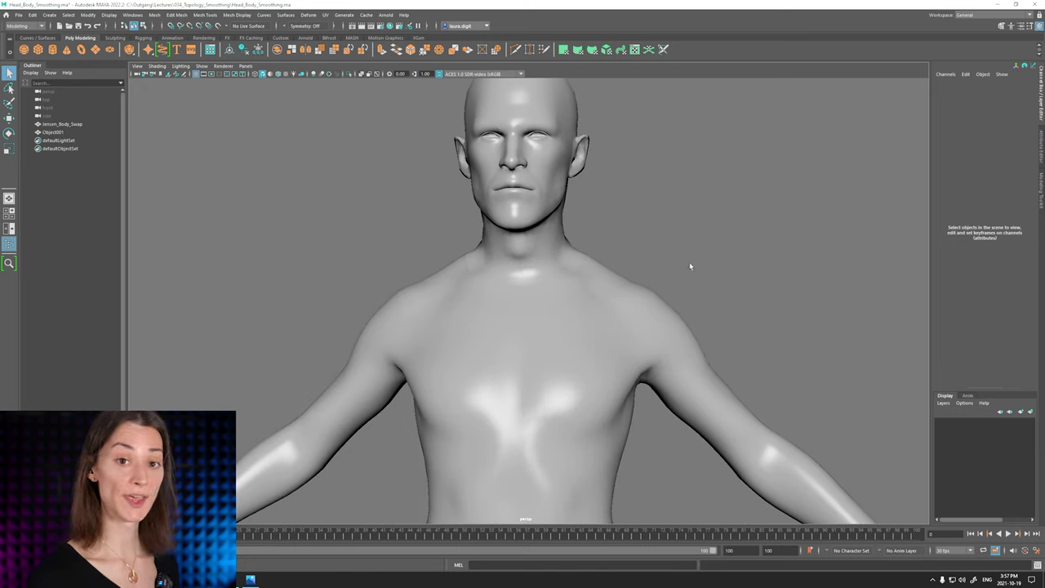
# Select the body mesh and then the head mesh to examine where the two separate objects meet at the neck.
pyautogui.click(604, 322)
pyautogui.keyDown('alt'); pyautogui.moveTo(618, 363); pyautogui.dragTo(611, 272); pyautogui.keyUp('alt')
pyautogui.keyDown('alt'); pyautogui.moveTo(611, 273); pyautogui.dragTo(612, 321, button='middle'); pyautogui.keyUp('alt')
pyautogui.keyDown('alt'); pyautogui.moveTo(613, 321); pyautogui.dragTo(670, 387, button='right'); pyautogui.keyUp('alt')
pyautogui.keyDown('alt'); pyautogui.moveTo(670, 387); pyautogui.dragTo(643, 324, button='middle'); pyautogui.keyUp('alt')
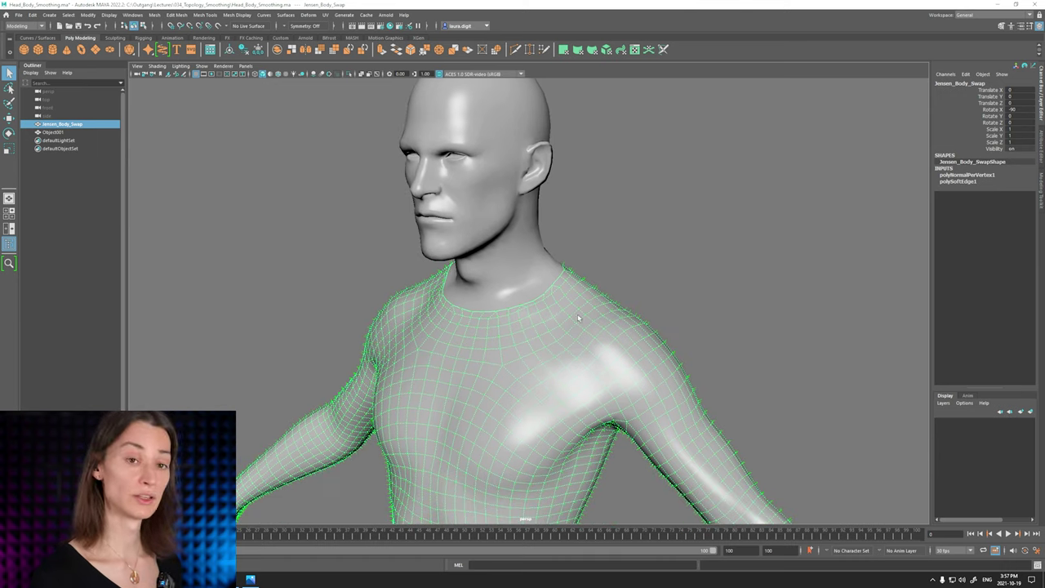
pyautogui.keyDown('alt'); pyautogui.moveTo(518, 314); pyautogui.dragTo(495, 278, button='middle'); pyautogui.keyUp('alt')
pyautogui.keyDown('alt'); pyautogui.moveTo(495, 278); pyautogui.dragTo(522, 320, button='right'); pyautogui.keyUp('alt')
pyautogui.keyDown('alt'); pyautogui.moveTo(521, 320); pyautogui.dragTo(552, 375, button='middle'); pyautogui.keyUp('alt')
pyautogui.click(557, 303)
pyautogui.keyDown('alt'); pyautogui.moveTo(465, 350); pyautogui.dragTo(545, 345); pyautogui.keyUp('alt')
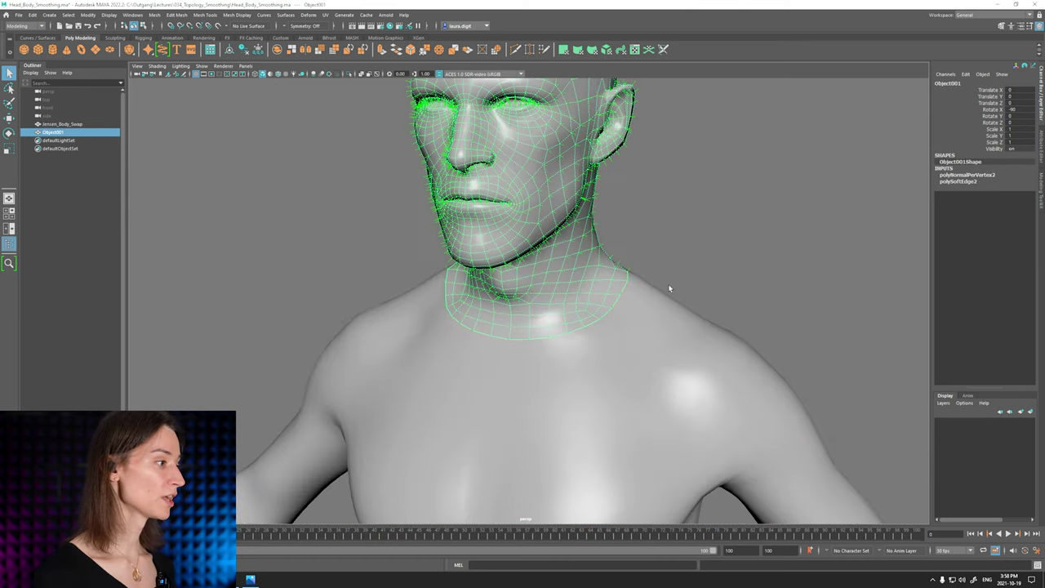
# Clear the head mesh selection and examine the shading across the neck seam up close.
pyautogui.keyDown('alt'); pyautogui.moveTo(669, 289); pyautogui.dragTo(544, 285); pyautogui.keyUp('alt')
pyautogui.scroll(3, 543, 285)
pyautogui.click(798, 245)
pyautogui.scroll(3, 635, 377)
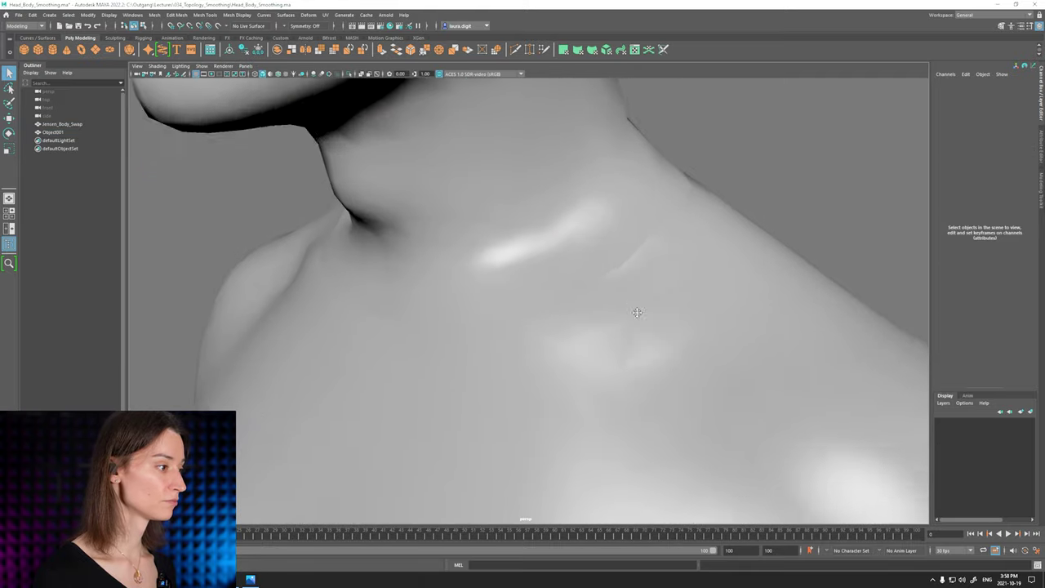
pyautogui.keyDown('alt'); pyautogui.moveTo(635, 376); pyautogui.dragTo(631, 380); pyautogui.keyUp('alt')
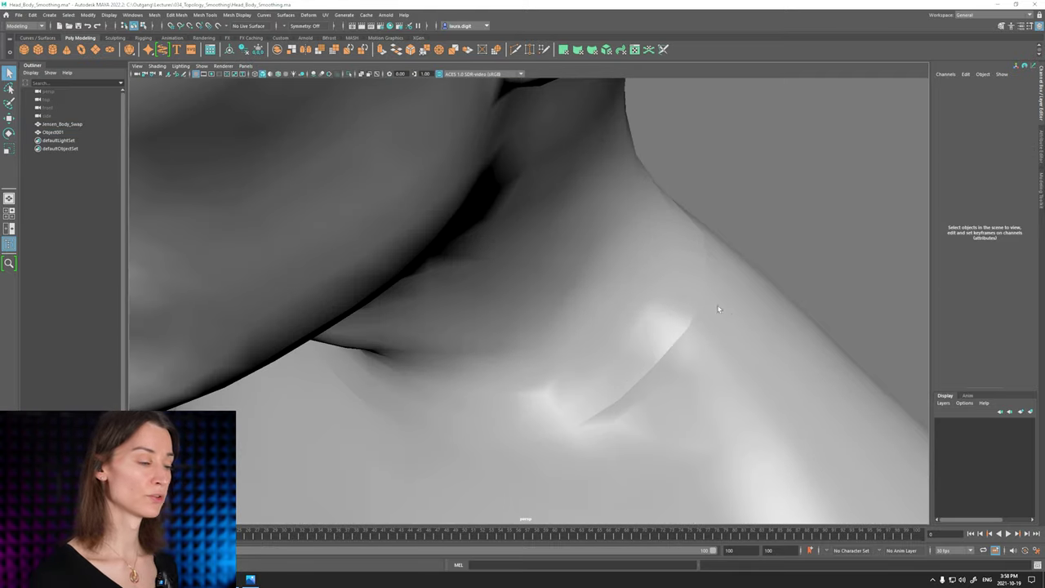
# Try moving the head mesh about 4.6 in X and 5.3 in Y off the body, undo the move and clear the selection.
pyautogui.keyDown('alt'); pyautogui.moveTo(719, 309); pyautogui.dragTo(620, 111); pyautogui.keyUp('alt')
pyautogui.click(481, 212)
pyautogui.scroll(-3, 481, 212)
pyautogui.click(681, 235)
pyautogui.click(624, 257)
pyautogui.press('w')
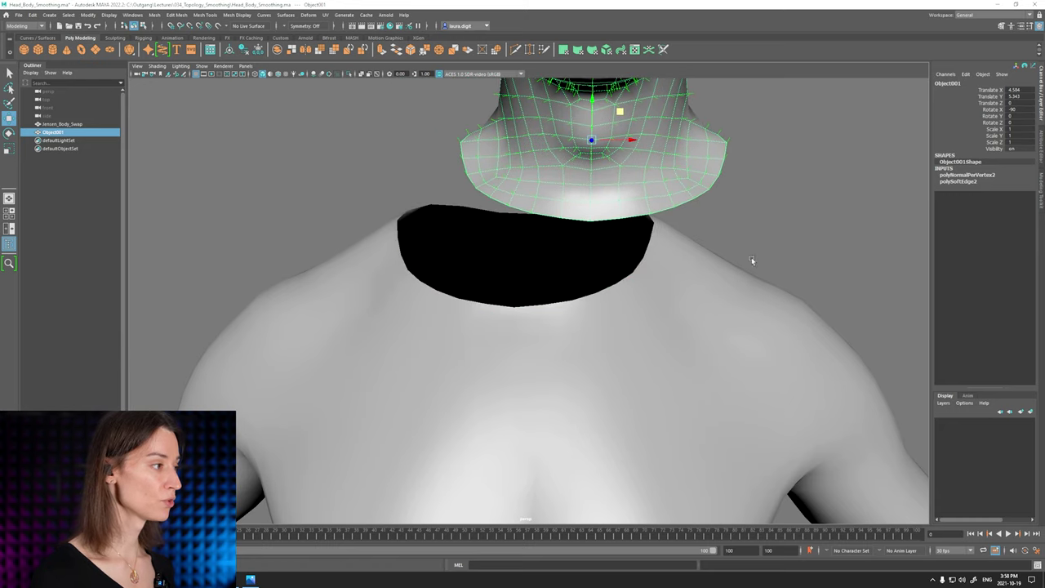
pyautogui.keyDown('alt'); pyautogui.moveTo(751, 258); pyautogui.dragTo(673, 234); pyautogui.keyUp('alt')
pyautogui.keyDown('alt'); pyautogui.moveTo(673, 235); pyautogui.dragTo(650, 351, button='middle'); pyautogui.keyUp('alt')
pyautogui.keyDown('alt'); pyautogui.moveTo(650, 351); pyautogui.dragTo(685, 411, button='right'); pyautogui.keyUp('alt')
pyautogui.hotkey('ctrl', 'z')
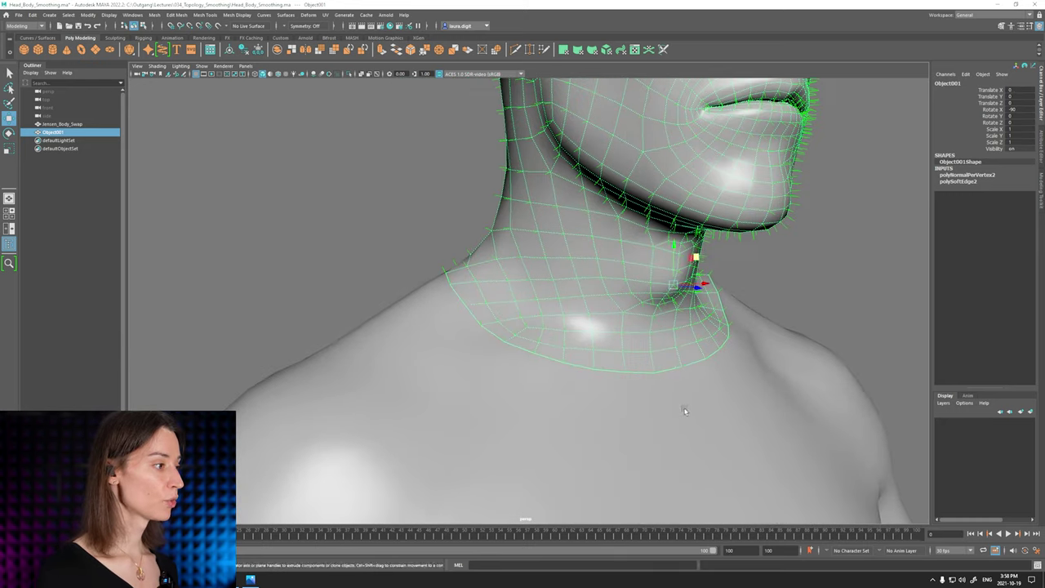
pyautogui.press('q')
pyautogui.click(362, 242)
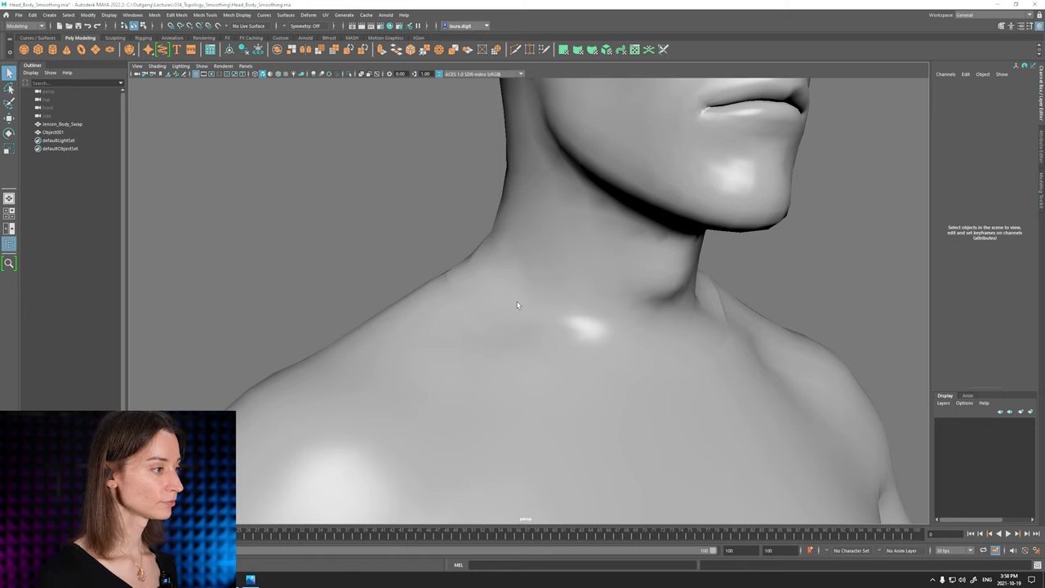
# Examine the shading seam between neck and shoulder up close and compare it with the whole head and upper body.
pyautogui.click(562, 316)
pyautogui.keyDown('alt'); pyautogui.moveTo(710, 345); pyautogui.dragTo(645, 353); pyautogui.keyUp('alt')
pyautogui.keyDown('alt'); pyautogui.moveTo(670, 359); pyautogui.dragTo(523, 335, button='middle'); pyautogui.keyUp('alt')
pyautogui.keyDown('alt'); pyautogui.moveTo(523, 335); pyautogui.dragTo(601, 415, button='right'); pyautogui.keyUp('alt')
pyautogui.click(683, 284)
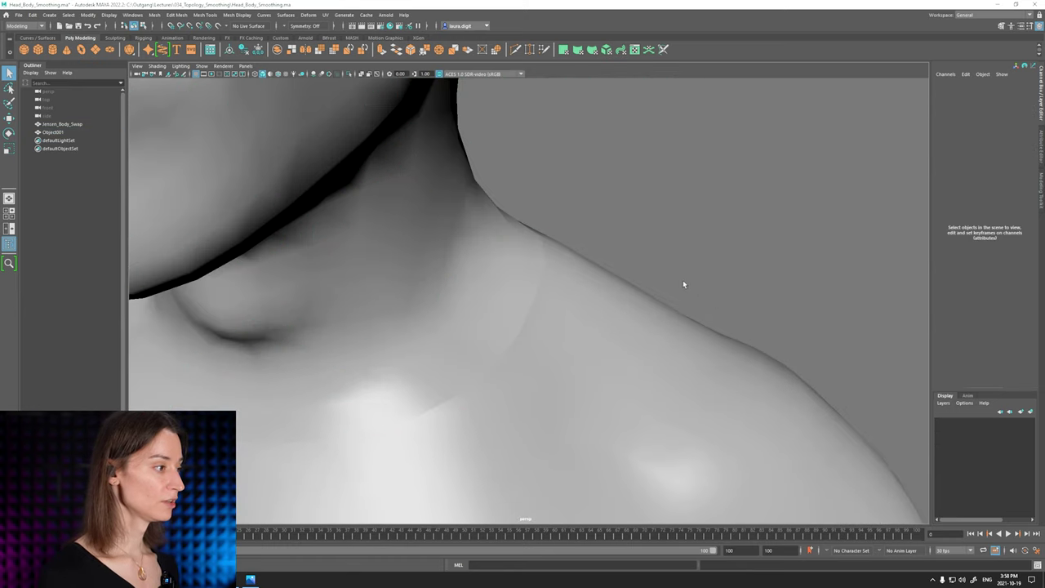
pyautogui.keyDown('alt'); pyautogui.moveTo(683, 285); pyautogui.dragTo(544, 252, button='right'); pyautogui.keyUp('alt')
pyautogui.keyDown('alt'); pyautogui.moveTo(648, 271); pyautogui.dragTo(711, 337); pyautogui.keyUp('alt')
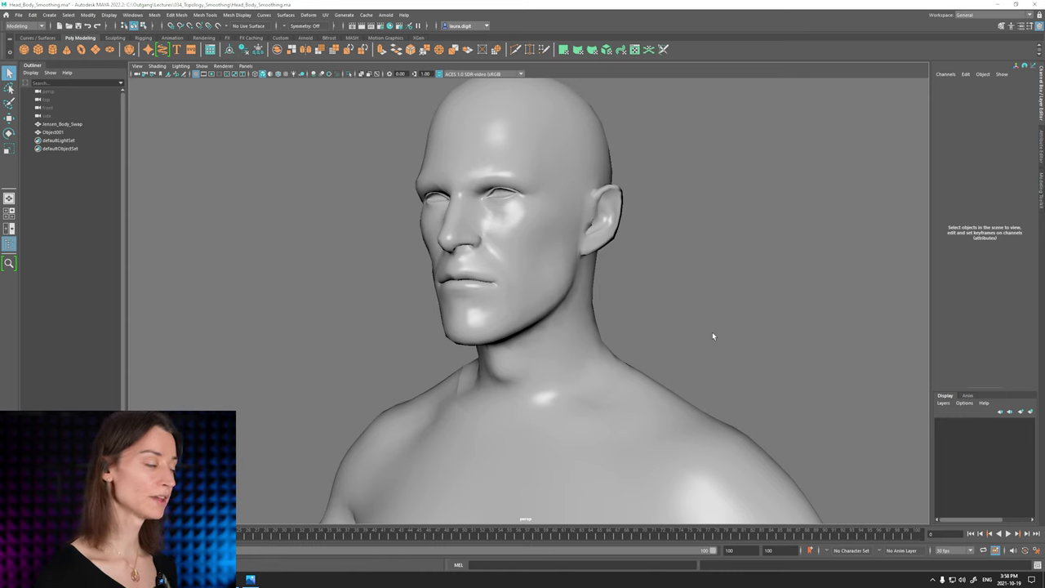
# Select the head mesh to examine its lower neck border, and clear the selection to inspect the seam's shading.
pyautogui.click(566, 386)
pyautogui.scroll(5, 556, 404)
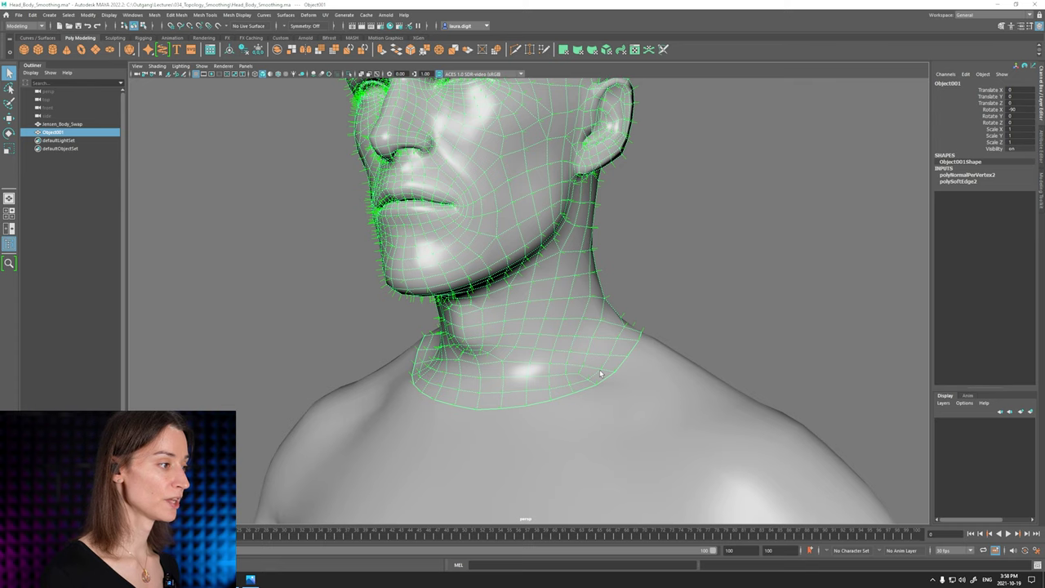
pyautogui.keyDown('alt'); pyautogui.moveTo(572, 356); pyautogui.dragTo(675, 327); pyautogui.keyUp('alt')
pyautogui.keyDown('alt'); pyautogui.moveTo(606, 354); pyautogui.dragTo(546, 263); pyautogui.keyUp('alt')
pyautogui.click(656, 221)
pyautogui.keyDown('alt'); pyautogui.moveTo(517, 327); pyautogui.dragTo(541, 260, button='middle'); pyautogui.keyUp('alt')
pyautogui.keyDown('alt'); pyautogui.moveTo(542, 260); pyautogui.dragTo(609, 366, button='right'); pyautogui.keyUp('alt')
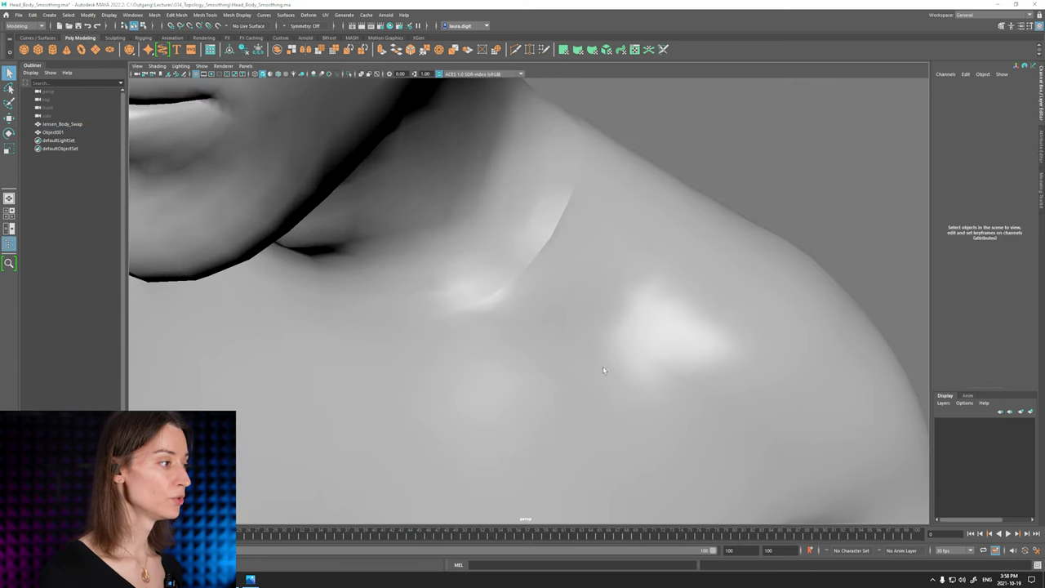
# Select the body mesh and examine the topology around its neck opening.
pyautogui.click(590, 331)
pyautogui.keyDown('alt'); pyautogui.moveTo(565, 401); pyautogui.dragTo(614, 450, button='right'); pyautogui.keyUp('alt')
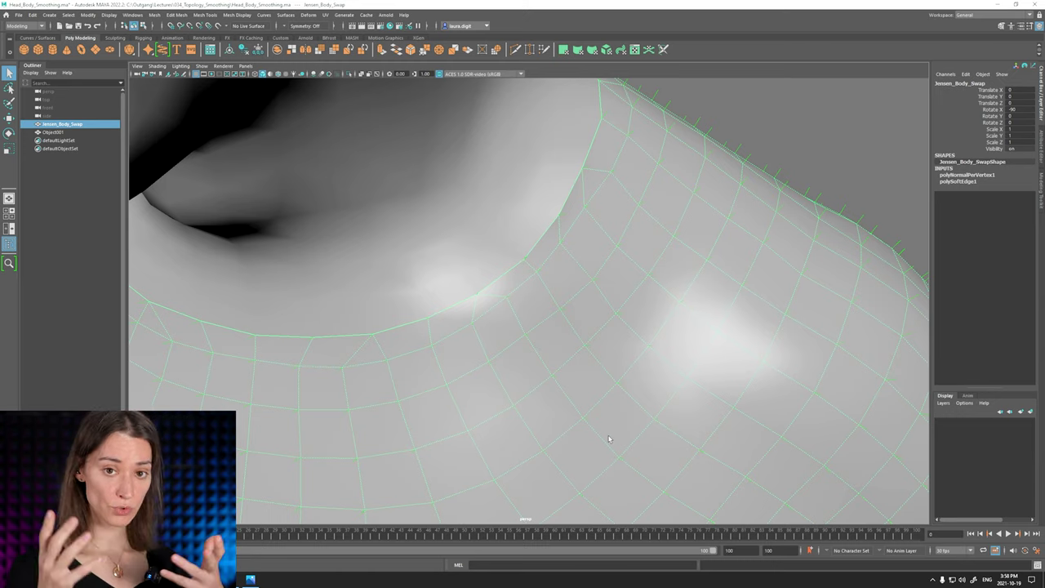
pyautogui.scroll(-8, 535, 218)
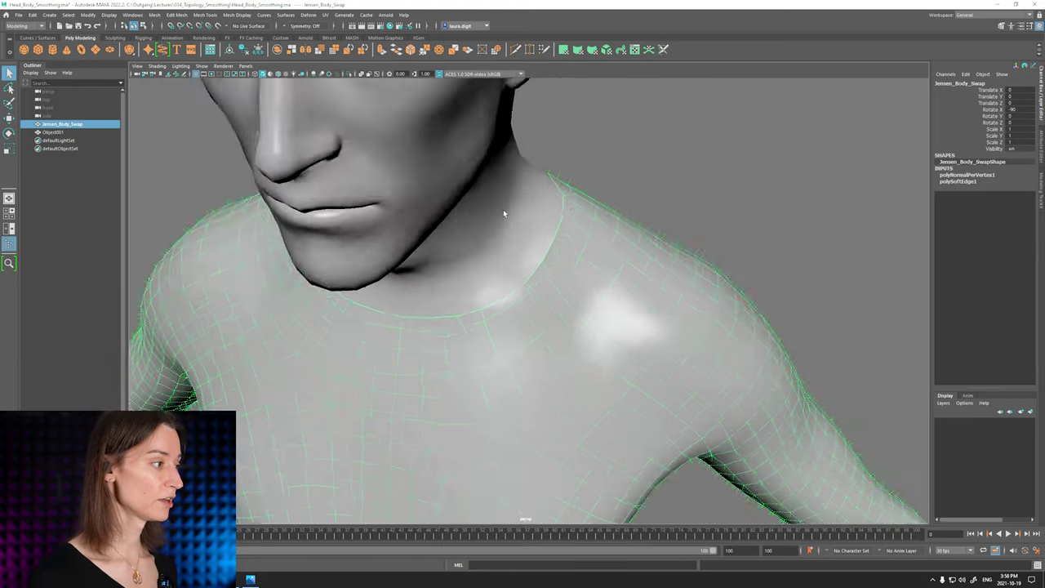
pyautogui.moveTo(553, 211)
pyautogui.keyDown('alt'); pyautogui.mouseDown()
pyautogui.moveTo(377, 207)
pyautogui.moveTo(457, 226)
pyautogui.moveTo(546, 217)
pyautogui.mouseUp(); pyautogui.keyUp('alt')
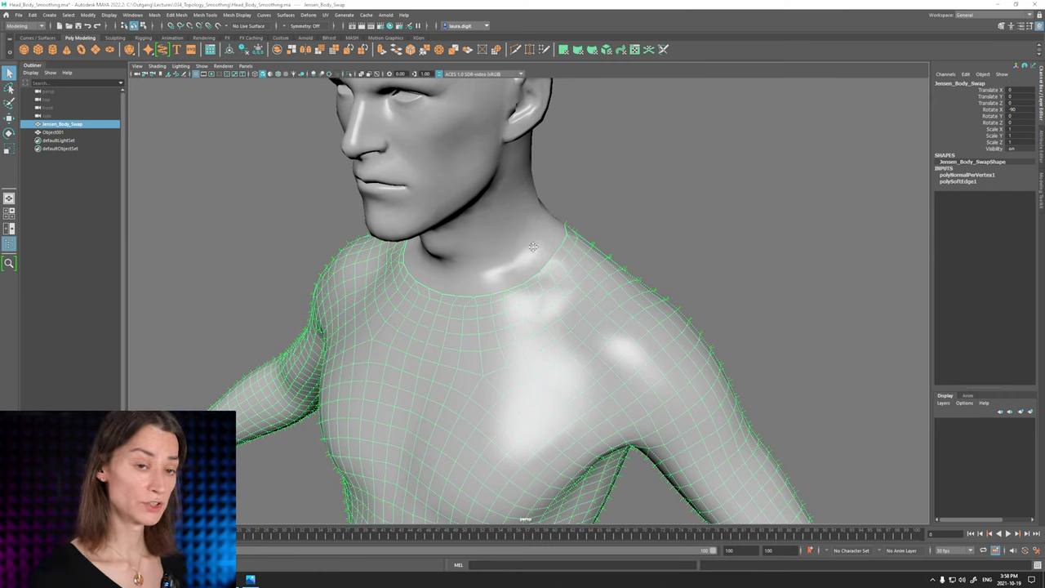
# Inspect the body's neck border by selecting one border vertex and the edges near the shoulder, and return to object selection.
pyautogui.scroll(4, 607, 348)
pyautogui.keyDown('alt'); pyautogui.moveTo(581, 338); pyautogui.dragTo(493, 302); pyautogui.keyUp('alt')
pyautogui.moveTo(560, 312); pyautogui.dragTo(490, 294, button='right')
pyautogui.click(485, 284)
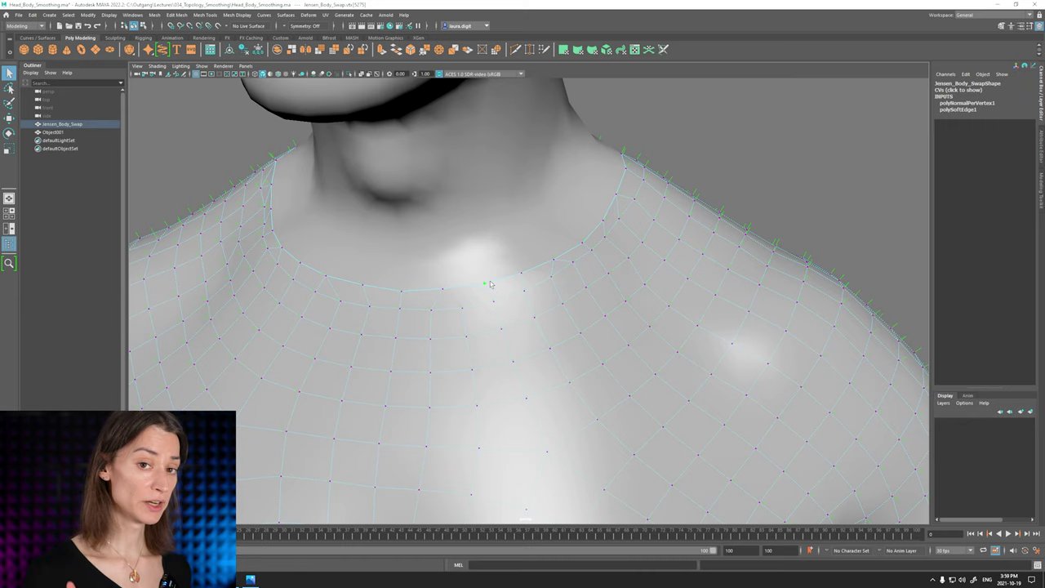
pyautogui.press('F10')
pyautogui.moveTo(567, 129); pyautogui.dragTo(730, 252)
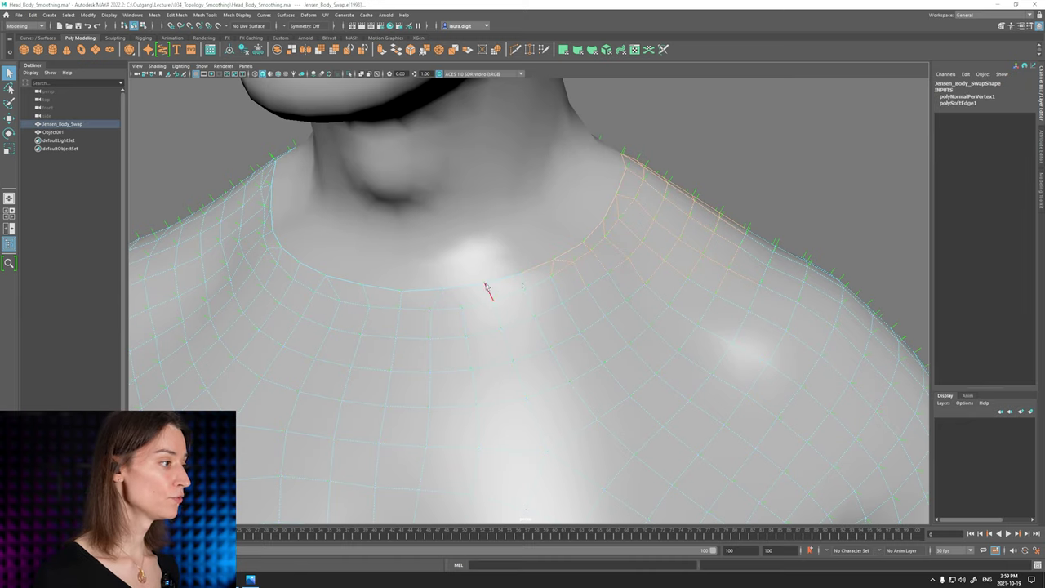
pyautogui.click(719, 175)
pyautogui.press('F8')
pyautogui.click(757, 129)
# Select both head and body meshes, isolate a body vertex on the neck border and move it away from the head's edge.
pyautogui.moveTo(756, 129); pyautogui.dragTo(528, 288)
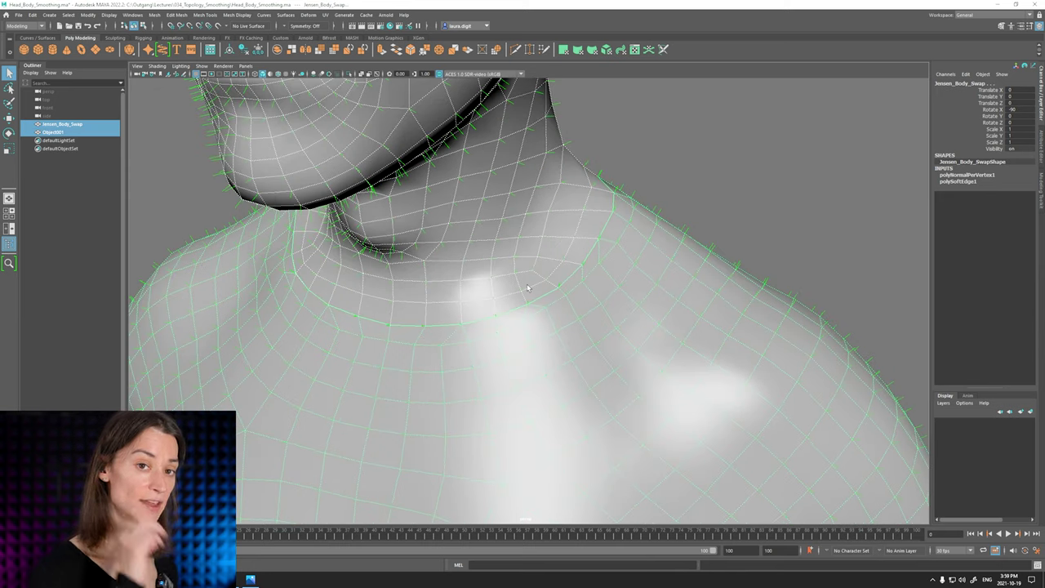
pyautogui.keyDown('alt'); pyautogui.moveTo(602, 238); pyautogui.dragTo(513, 396, button='right'); pyautogui.keyUp('alt')
pyautogui.keyDown('alt'); pyautogui.moveTo(513, 397); pyautogui.dragTo(576, 373, button='middle'); pyautogui.keyUp('alt')
pyautogui.moveTo(577, 374); pyautogui.dragTo(518, 365, button='right')
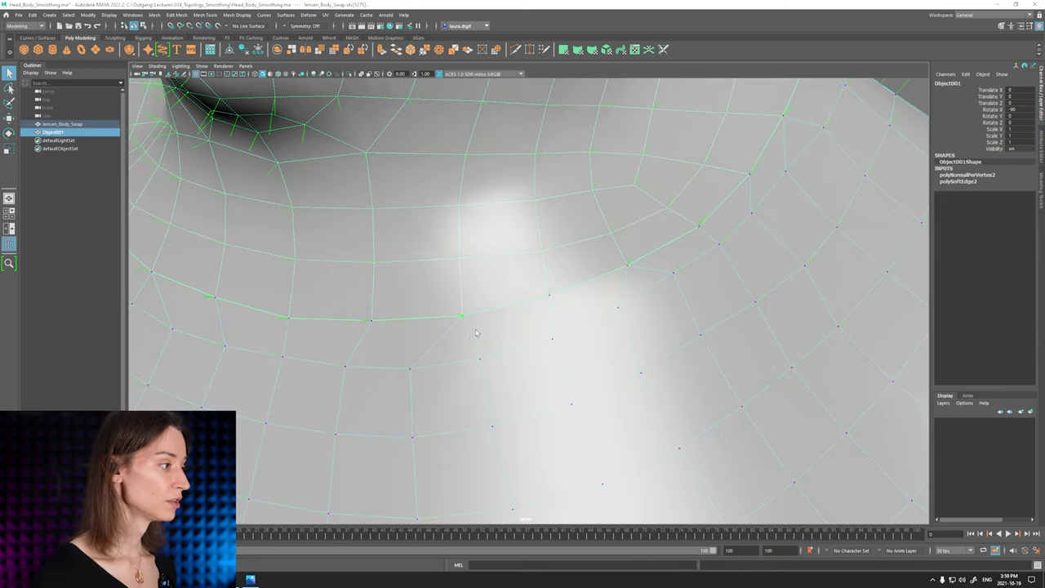
pyautogui.click(465, 322)
pyautogui.press('w')
pyautogui.moveTo(463, 320); pyautogui.dragTo(515, 361)
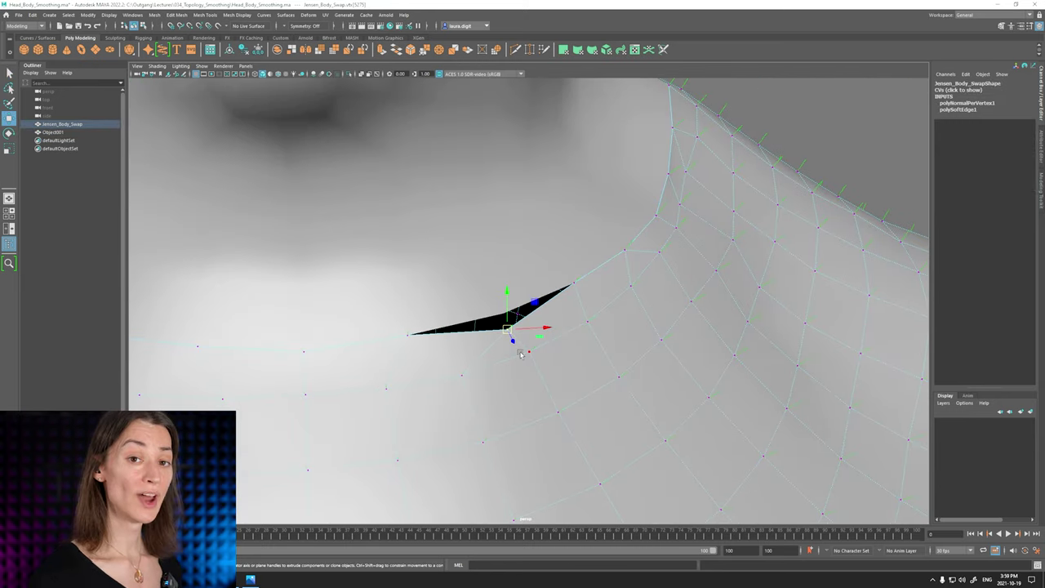
# Undo the displacement of the body's neck-border vertex and return to object selection.
pyautogui.press('q')
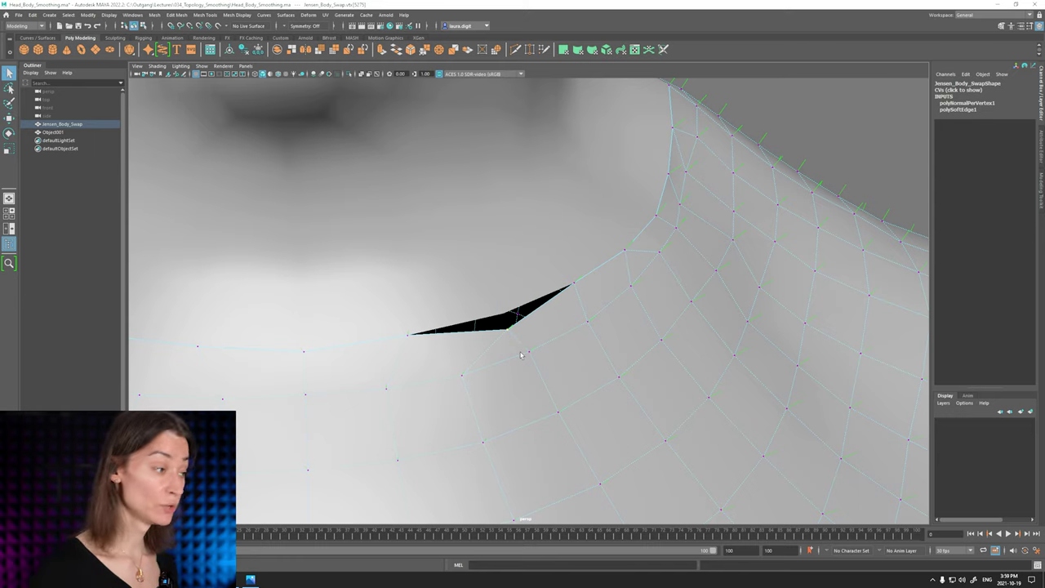
pyautogui.hotkey('ctrl', 'z')
pyautogui.keyDown('alt'); pyautogui.moveTo(544, 330); pyautogui.dragTo(528, 384, button='right'); pyautogui.keyUp('alt')
pyautogui.press('F8')
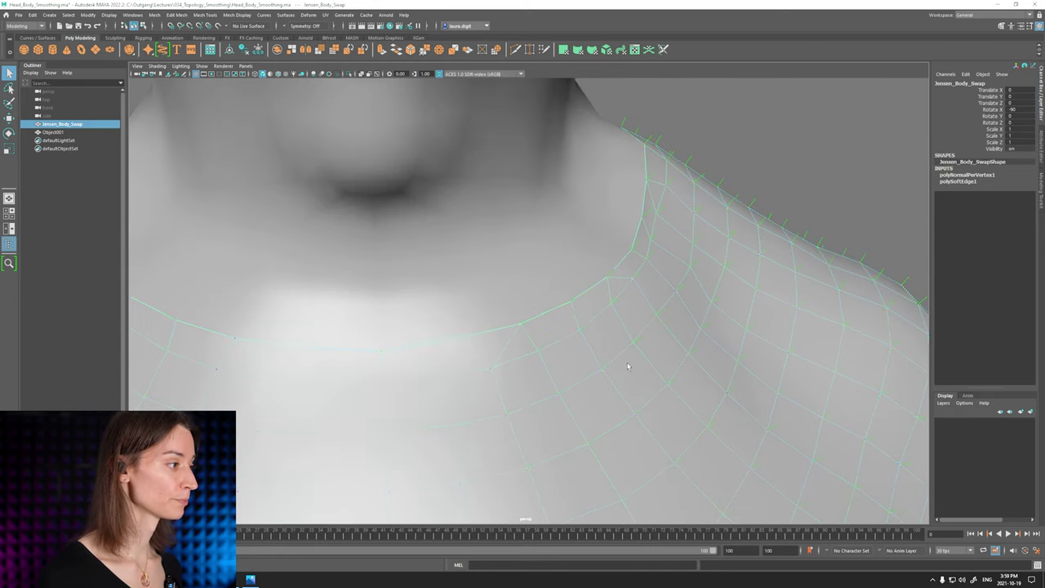
# Clear the selection and examine the shading along the neck seam above the shoulder.
pyautogui.keyDown('alt'); pyautogui.moveTo(628, 366); pyautogui.dragTo(518, 291, button='right'); pyautogui.keyUp('alt')
pyautogui.click(724, 222)
pyautogui.keyDown('alt'); pyautogui.moveTo(658, 266); pyautogui.dragTo(566, 329); pyautogui.keyUp('alt')
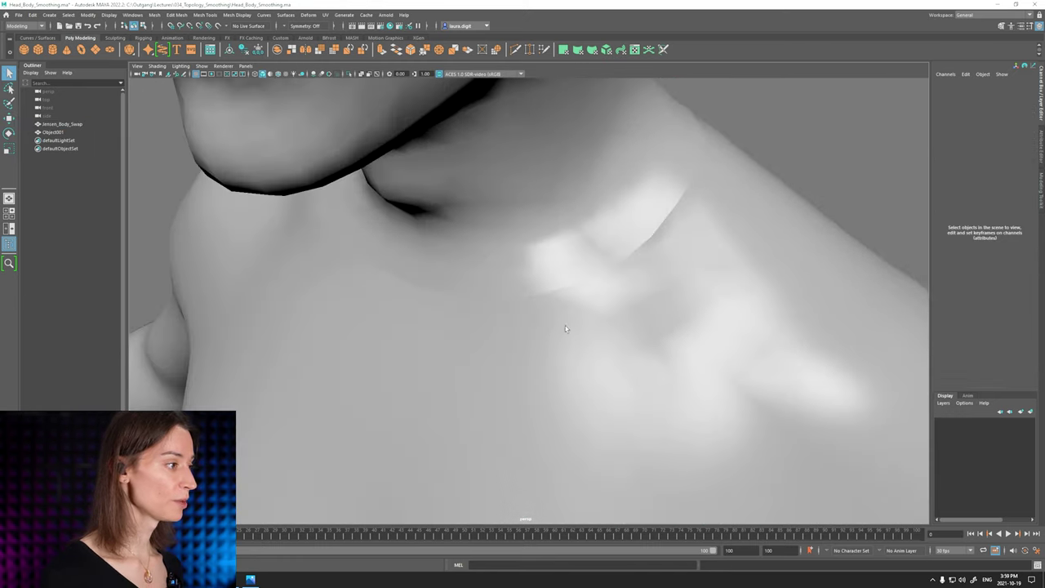
pyautogui.keyDown('alt'); pyautogui.moveTo(566, 329); pyautogui.dragTo(475, 377, button='middle'); pyautogui.keyUp('alt')
pyautogui.keyDown('alt'); pyautogui.moveTo(475, 378); pyautogui.dragTo(484, 396, button='right'); pyautogui.keyUp('alt')
pyautogui.moveTo(485, 397)
pyautogui.keyDown('alt'); pyautogui.mouseDown()
pyautogui.moveTo(494, 421)
pyautogui.moveTo(501, 404)
pyautogui.mouseUp(); pyautogui.keyUp('alt')
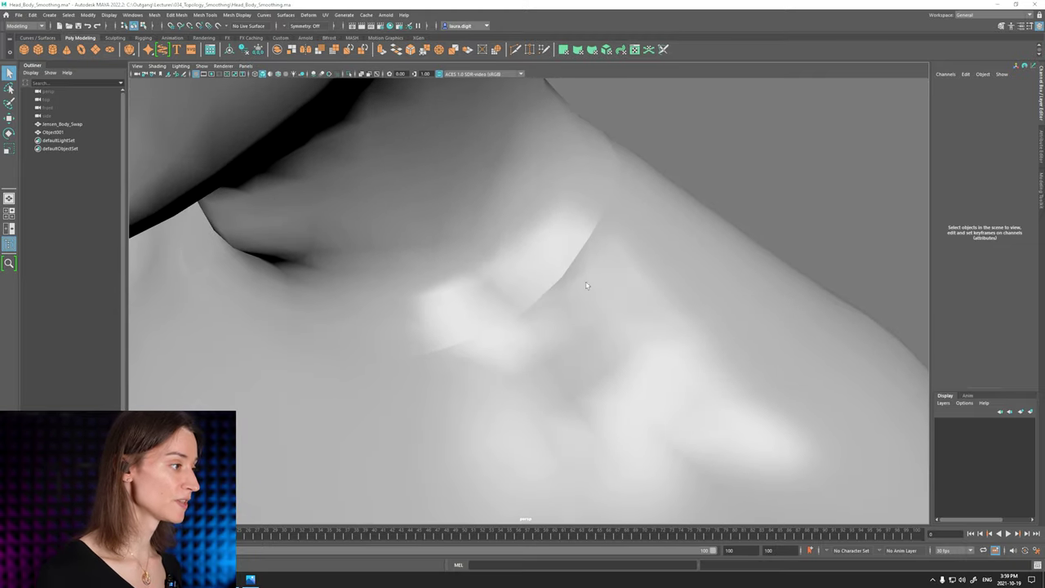
pyautogui.scroll(3, 567, 275)
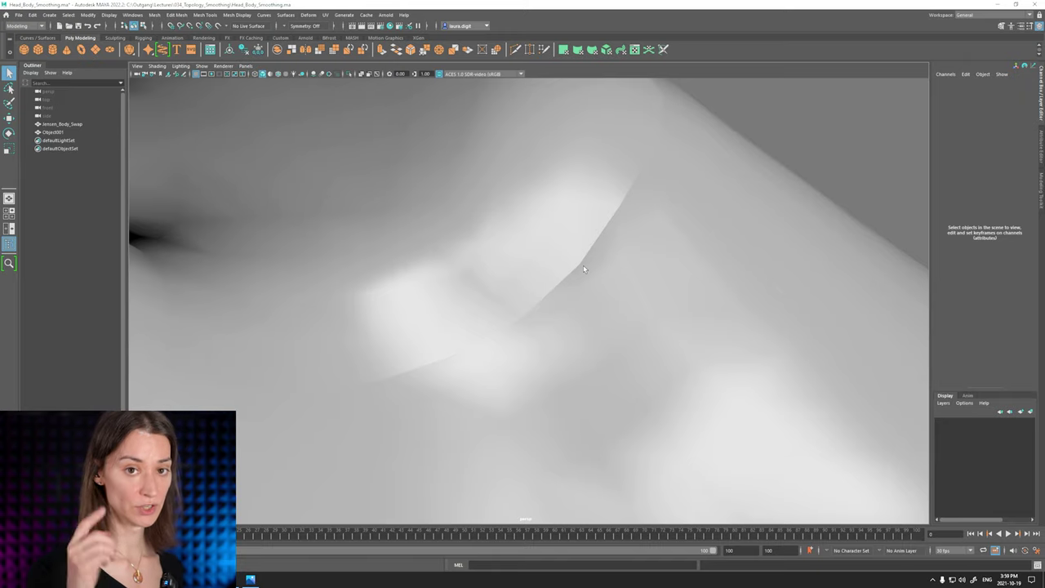
pyautogui.scroll(-5, 584, 264)
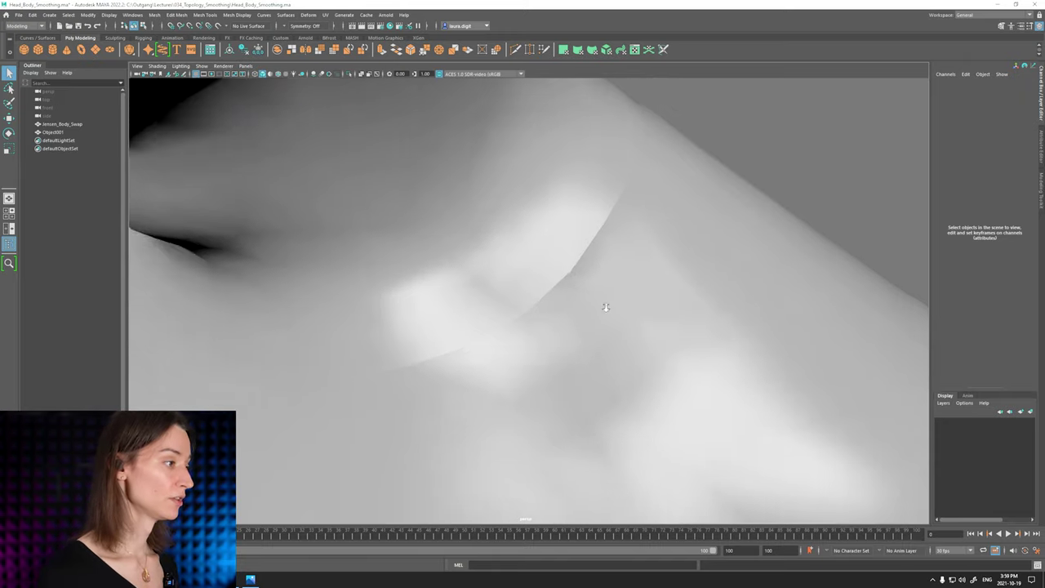
# Reselect the head and body meshes together and switch them to vertex selection.
pyautogui.click(569, 325)
pyautogui.scroll(-2, 569, 325)
pyautogui.keyDown('alt'); pyautogui.moveTo(569, 325); pyautogui.dragTo(546, 322); pyautogui.keyUp('alt')
pyautogui.hotkey('ctrl', 'z')
pyautogui.hotkey('ctrl', 'z')
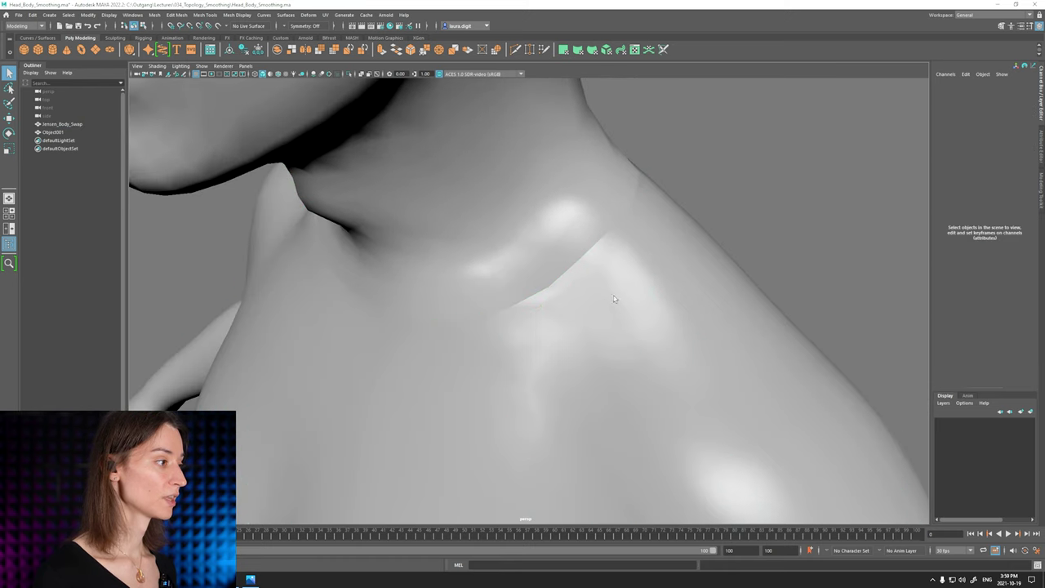
pyautogui.click(533, 344)
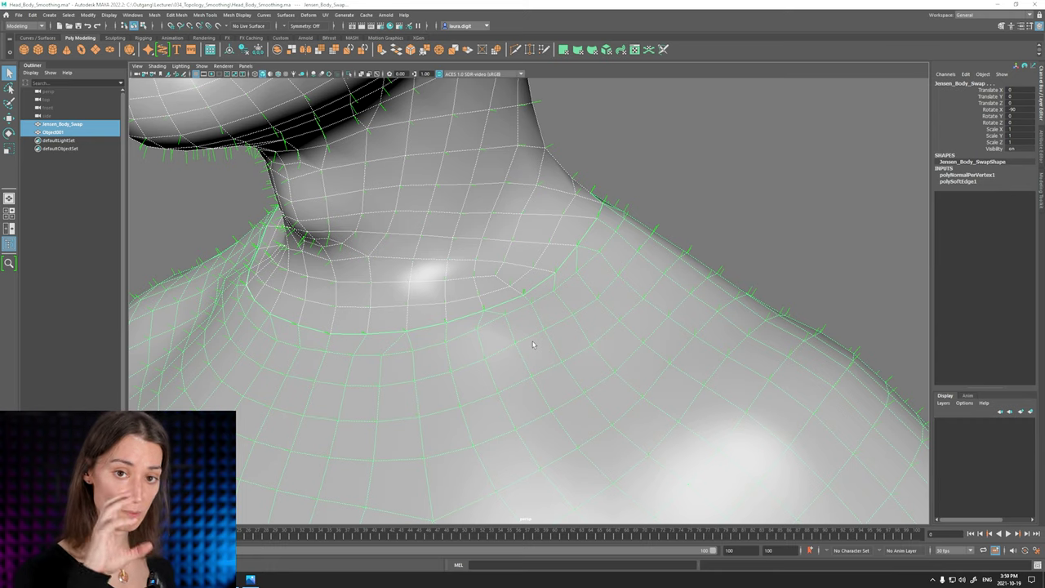
pyautogui.scroll(-3, 533, 344)
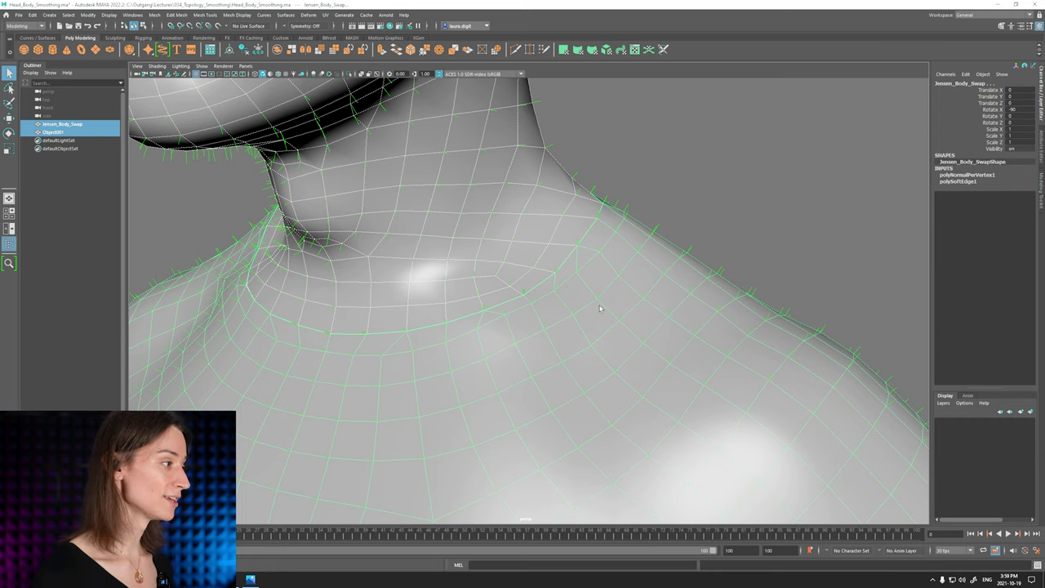
pyautogui.keyDown('alt'); pyautogui.moveTo(601, 309); pyautogui.dragTo(496, 280); pyautogui.keyUp('alt')
pyautogui.keyDown('alt'); pyautogui.moveTo(484, 324); pyautogui.dragTo(511, 343, button='middle'); pyautogui.keyUp('alt')
pyautogui.moveTo(512, 343); pyautogui.dragTo(395, 315, button='right')
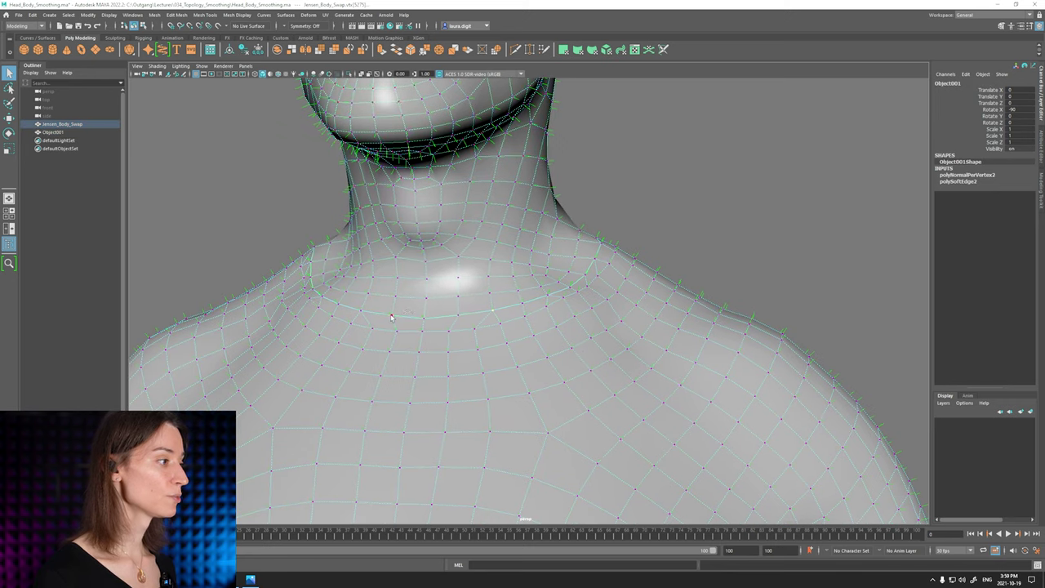
# Try a box selection of the vertices around the neck and inspect the seam from the side.
pyautogui.keyDown('alt'); pyautogui.moveTo(394, 316); pyautogui.dragTo(457, 260); pyautogui.keyUp('alt')
pyautogui.click(458, 260)
pyautogui.moveTo(224, 190); pyautogui.dragTo(663, 363)
pyautogui.keyDown('alt'); pyautogui.moveTo(662, 363); pyautogui.dragTo(638, 384, button='middle'); pyautogui.keyUp('alt')
pyautogui.scroll(4, 639, 384)
pyautogui.keyDown('alt'); pyautogui.moveTo(709, 371); pyautogui.dragTo(515, 387); pyautogui.keyUp('alt')
pyautogui.keyDown('alt'); pyautogui.moveTo(515, 388); pyautogui.dragTo(494, 394, button='middle'); pyautogui.keyUp('alt')
pyautogui.scroll(-1, 579, 388)
# Switch to edge selection and select an edge on the shared neck border near the shoulder.
pyautogui.moveTo(579, 388); pyautogui.dragTo(579, 318, button='right')
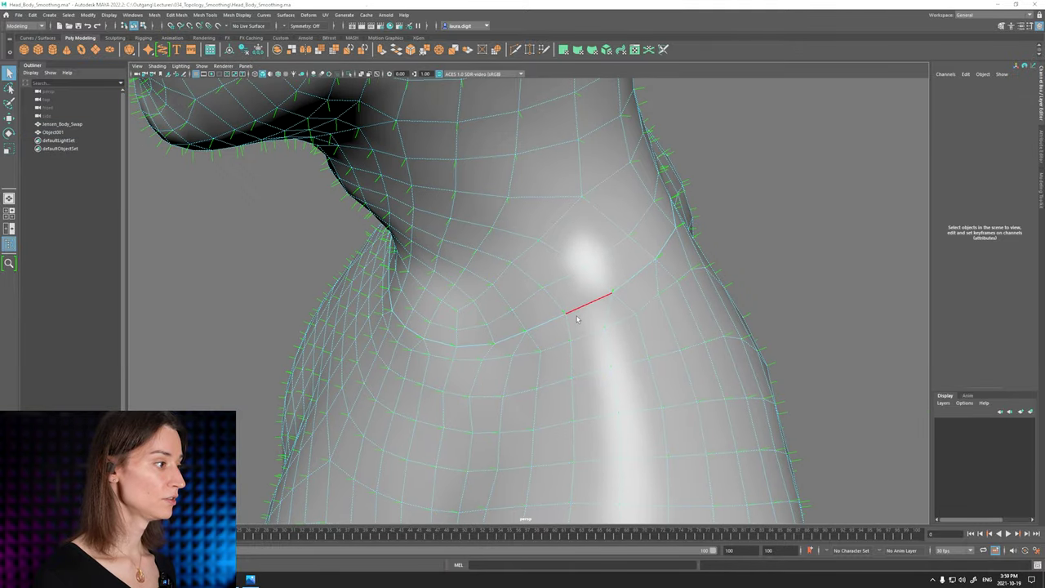
pyautogui.moveTo(653, 274); pyautogui.dragTo(670, 276)
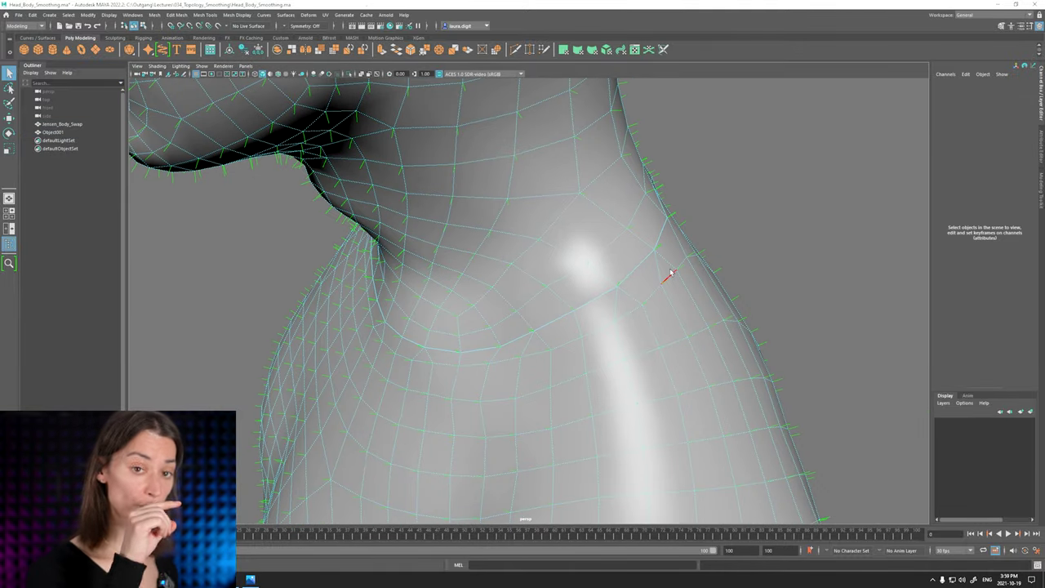
pyautogui.keyDown('alt'); pyautogui.moveTo(535, 299); pyautogui.dragTo(552, 327); pyautogui.keyUp('alt')
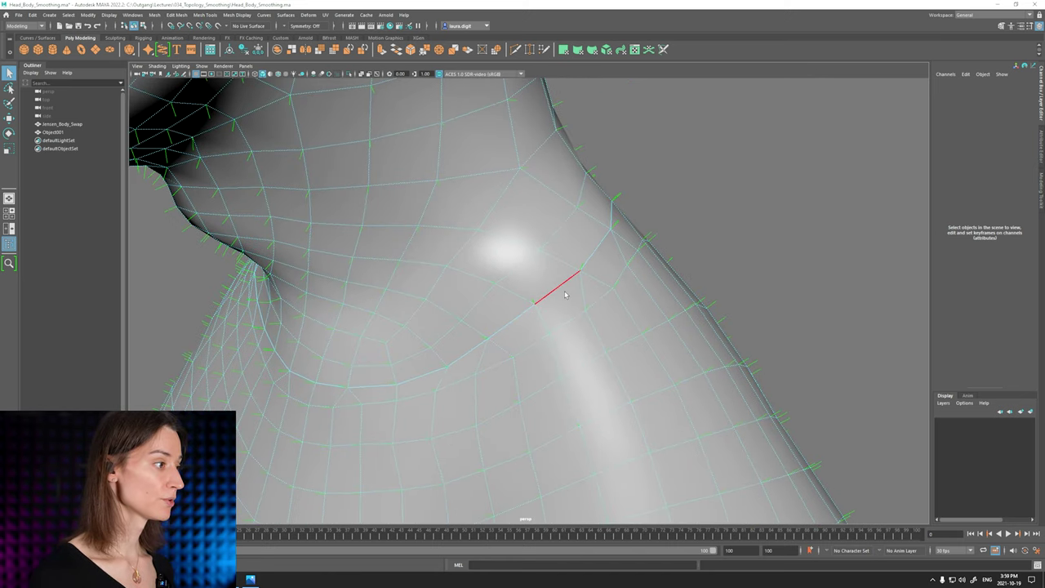
pyautogui.click(557, 288)
pyautogui.keyDown('alt'); pyautogui.moveTo(556, 291); pyautogui.dragTo(602, 364, button='right'); pyautogui.keyUp('alt')
pyautogui.keyDown('alt'); pyautogui.moveTo(599, 358); pyautogui.dragTo(592, 329, button='middle'); pyautogui.keyUp('alt')
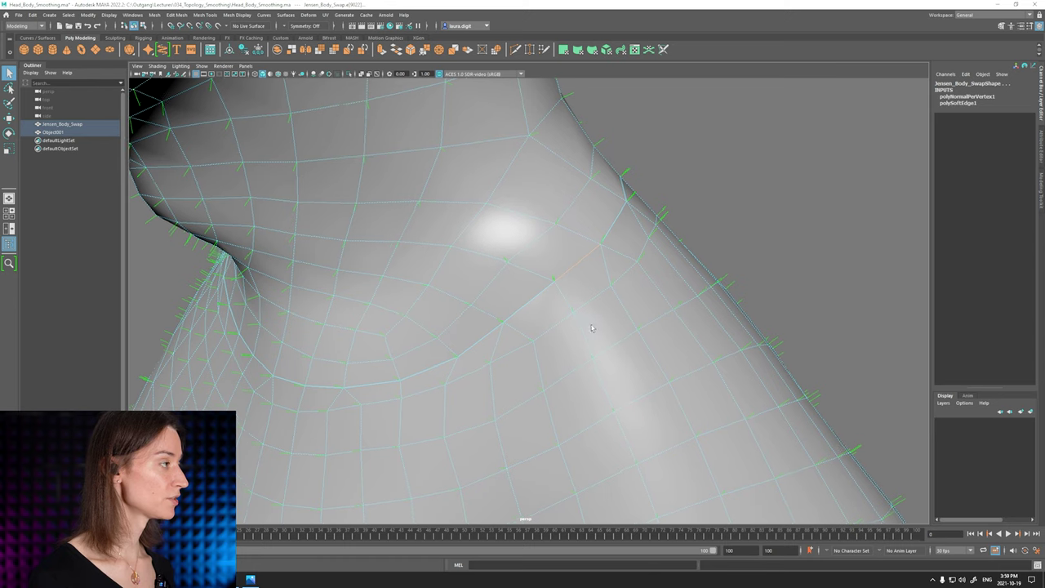
pyautogui.keyDown('alt'); pyautogui.moveTo(592, 329); pyautogui.dragTo(613, 310); pyautogui.keyUp('alt')
# Expand the selected edge to the full shell border on both meshes and convert the selection to vertices.
pyautogui.keyDown('shift'); pyautogui.rightClick(752, 178); pyautogui.keyUp('shift')
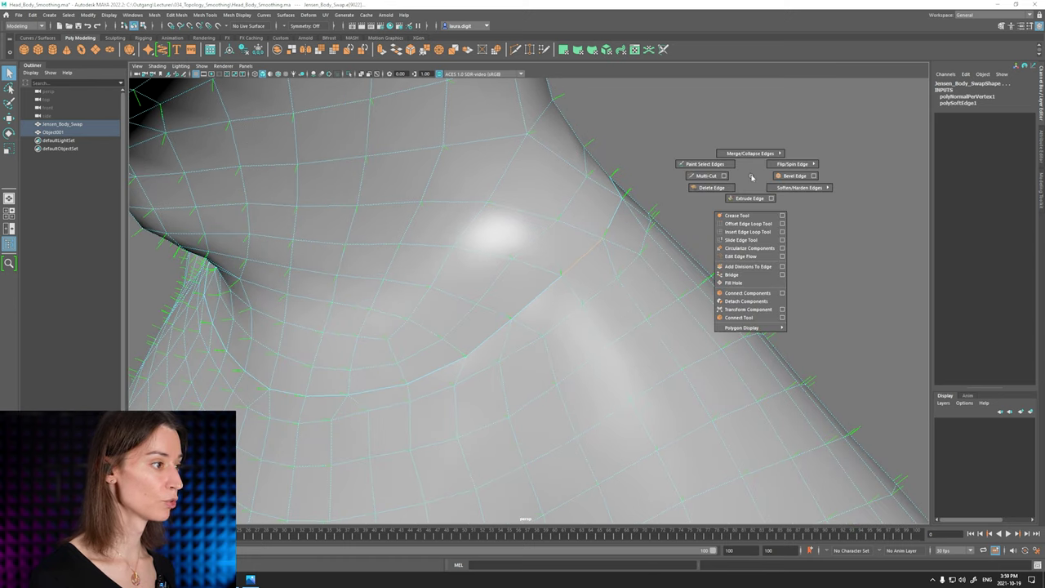
pyautogui.keyDown('ctrl'); pyautogui.rightClick(753, 178); pyautogui.keyUp('ctrl')
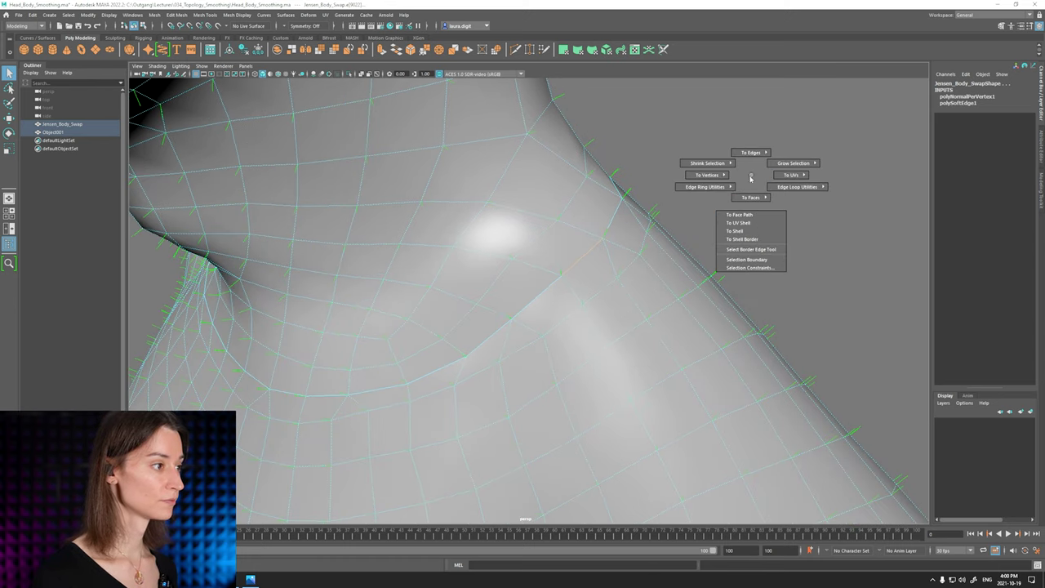
pyautogui.keyDown('ctrl'); pyautogui.moveTo(750, 242); pyautogui.dragTo(750, 242, button='right'); pyautogui.keyUp('ctrl')
pyautogui.keyDown('alt'); pyautogui.moveTo(709, 270); pyautogui.dragTo(512, 169, button='right'); pyautogui.keyUp('alt')
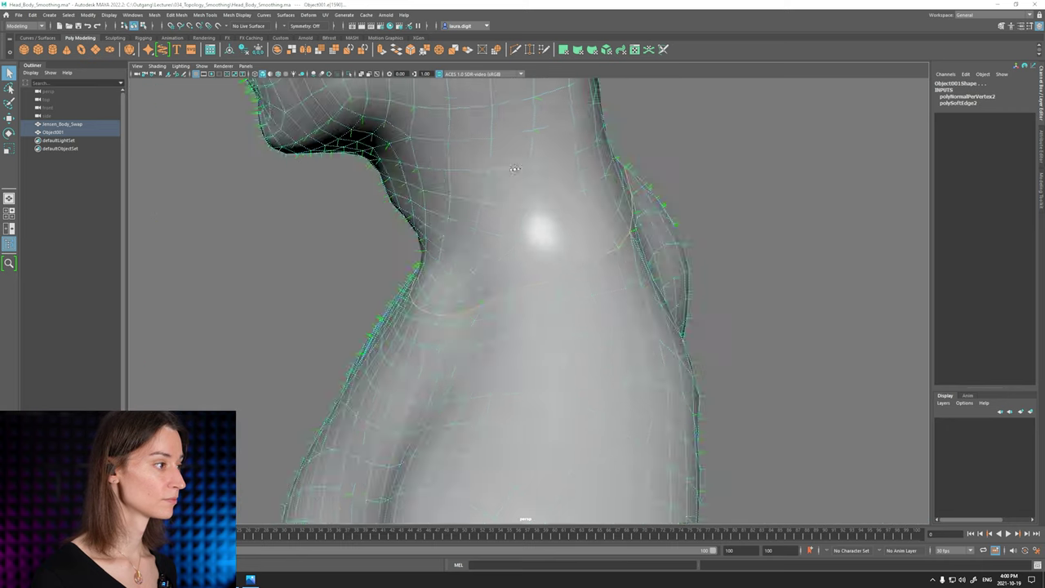
pyautogui.keyDown('alt'); pyautogui.moveTo(511, 169); pyautogui.dragTo(675, 229); pyautogui.keyUp('alt')
pyautogui.keyDown('ctrl'); pyautogui.moveTo(674, 229); pyautogui.dragTo(520, 280, button='right'); pyautogui.keyUp('ctrl')
# Examine the direction of the vertex normals on the overlapping neck-border vertices near the shoulder.
pyautogui.keyDown('alt'); pyautogui.moveTo(521, 280); pyautogui.dragTo(498, 273); pyautogui.keyUp('alt')
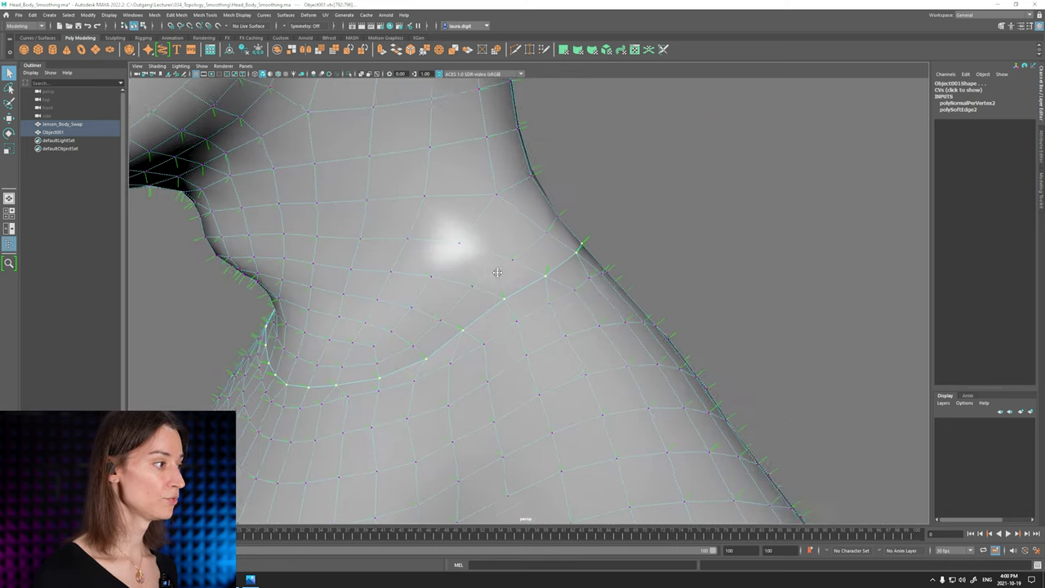
pyautogui.keyDown('alt'); pyautogui.moveTo(497, 273); pyautogui.dragTo(617, 364, button='right'); pyautogui.keyUp('alt')
pyautogui.keyDown('alt'); pyautogui.moveTo(617, 364); pyautogui.dragTo(574, 299); pyautogui.keyUp('alt')
pyautogui.keyDown('alt'); pyautogui.moveTo(574, 299); pyautogui.dragTo(548, 319, button='middle'); pyautogui.keyUp('alt')
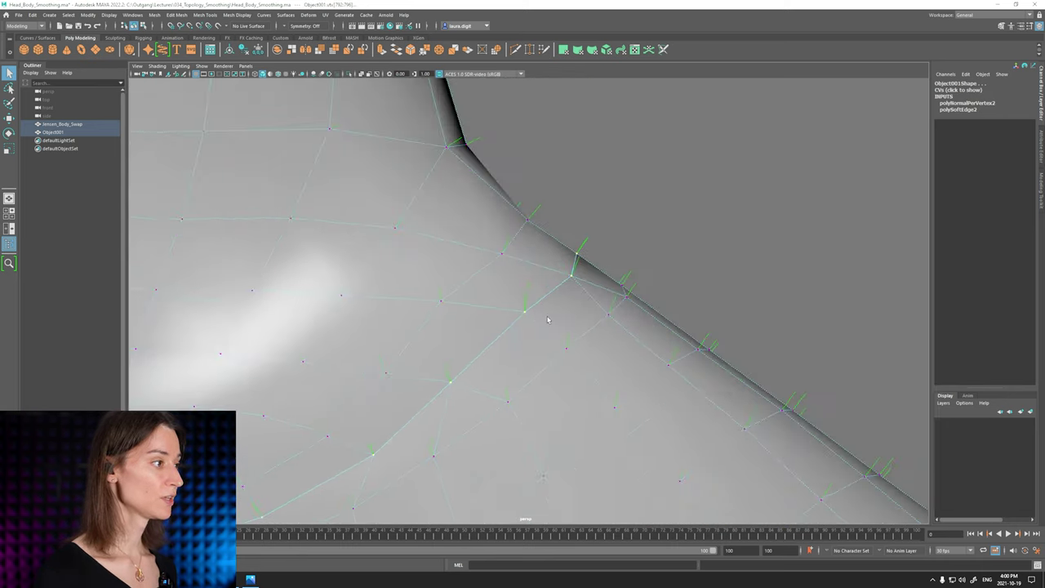
pyautogui.keyDown('alt'); pyautogui.moveTo(548, 319); pyautogui.dragTo(734, 480, button='right'); pyautogui.keyUp('alt')
pyautogui.keyDown('alt'); pyautogui.moveTo(495, 317); pyautogui.dragTo(612, 259); pyautogui.keyUp('alt')
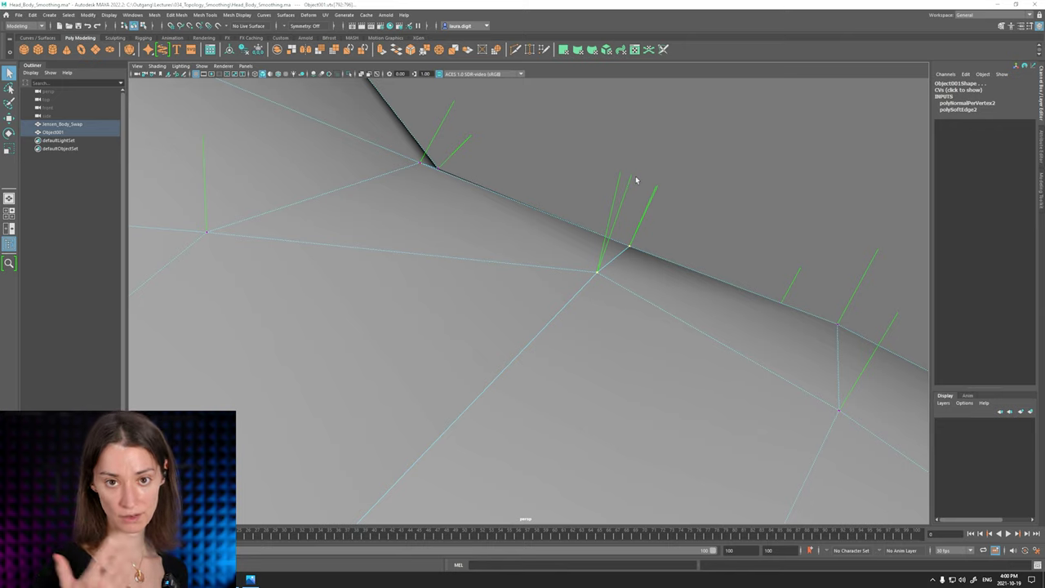
pyautogui.keyDown('alt'); pyautogui.moveTo(693, 204); pyautogui.dragTo(660, 350, button='right'); pyautogui.keyUp('alt')
pyautogui.keyDown('alt'); pyautogui.moveTo(660, 349); pyautogui.dragTo(637, 311, button='middle'); pyautogui.keyUp('alt')
pyautogui.keyDown('alt'); pyautogui.moveTo(637, 310); pyautogui.dragTo(430, 203); pyautogui.keyUp('alt')
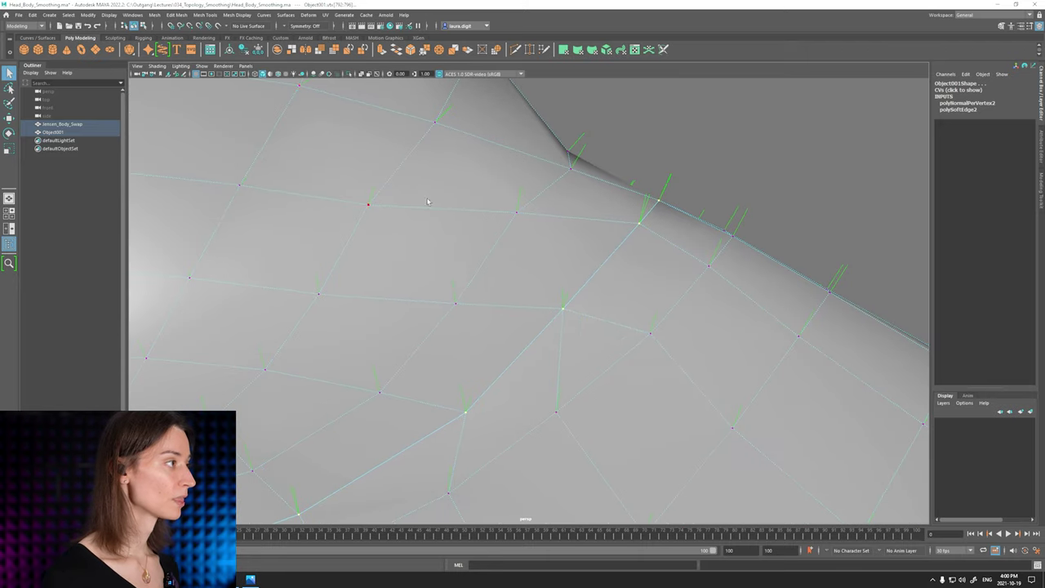
# Average the normals of the selected neck-border vertices using Normalize before averaging and a grouping threshold of 0.1.
pyautogui.click(238, 15)
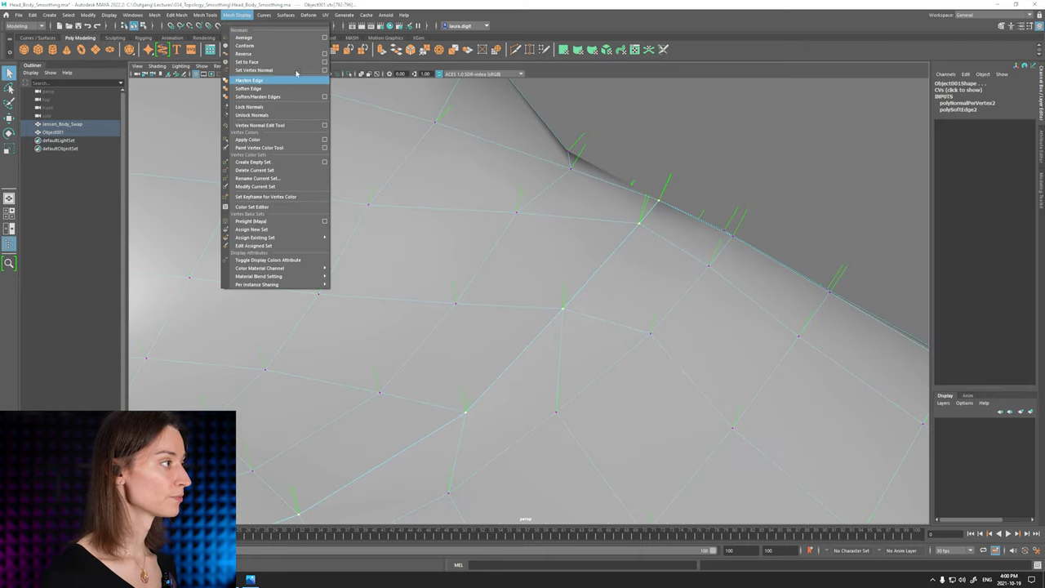
pyautogui.click(325, 37)
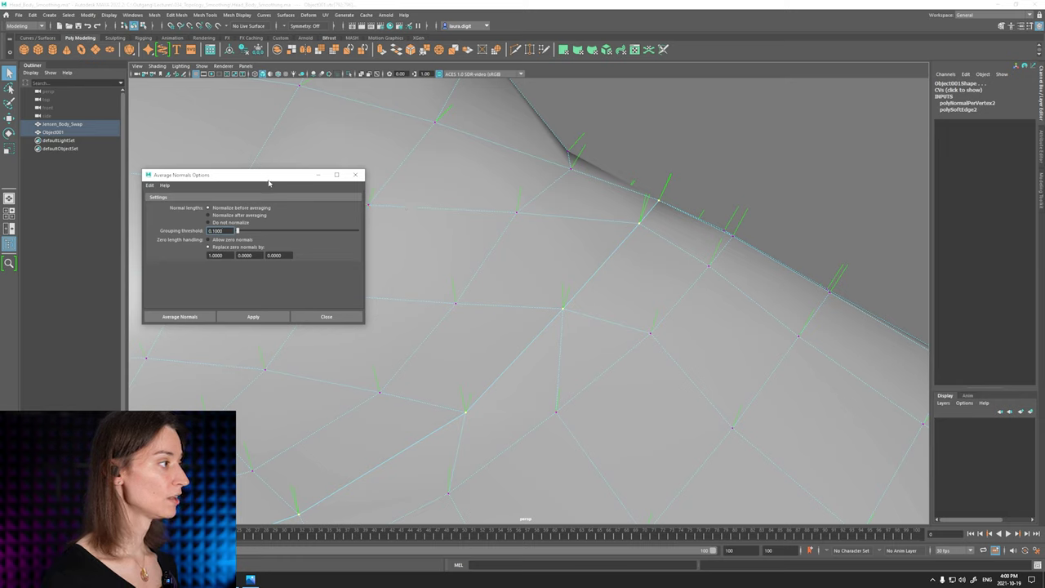
pyautogui.moveTo(267, 180); pyautogui.dragTo(308, 159)
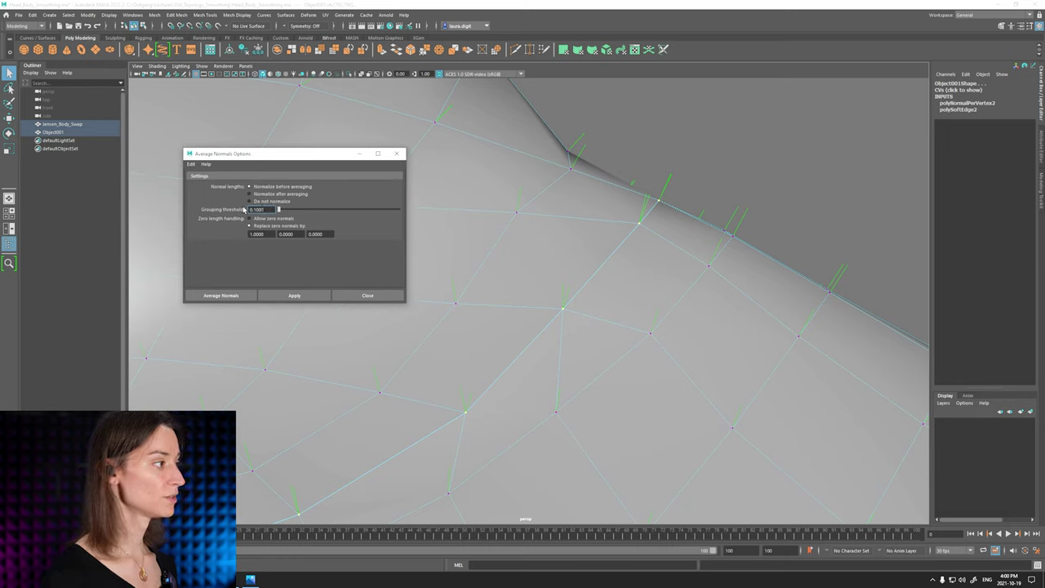
pyautogui.click(294, 297)
pyautogui.click(379, 299)
# Return to object selection, clear the selection and inspect the neck seam's shading from both sides.
pyautogui.keyDown('alt'); pyautogui.moveTo(435, 321); pyautogui.dragTo(514, 284); pyautogui.keyUp('alt')
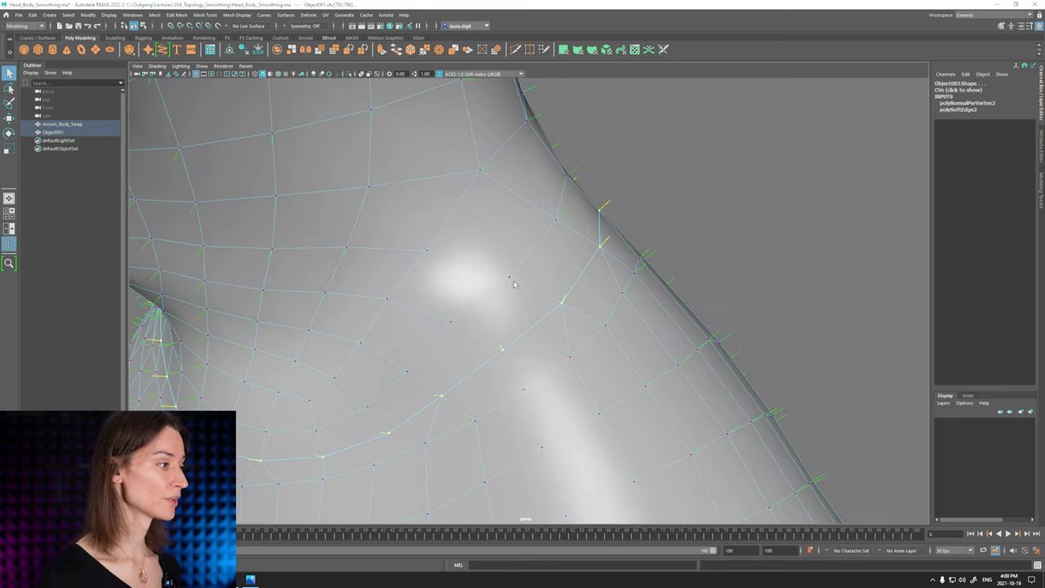
pyautogui.click(515, 321)
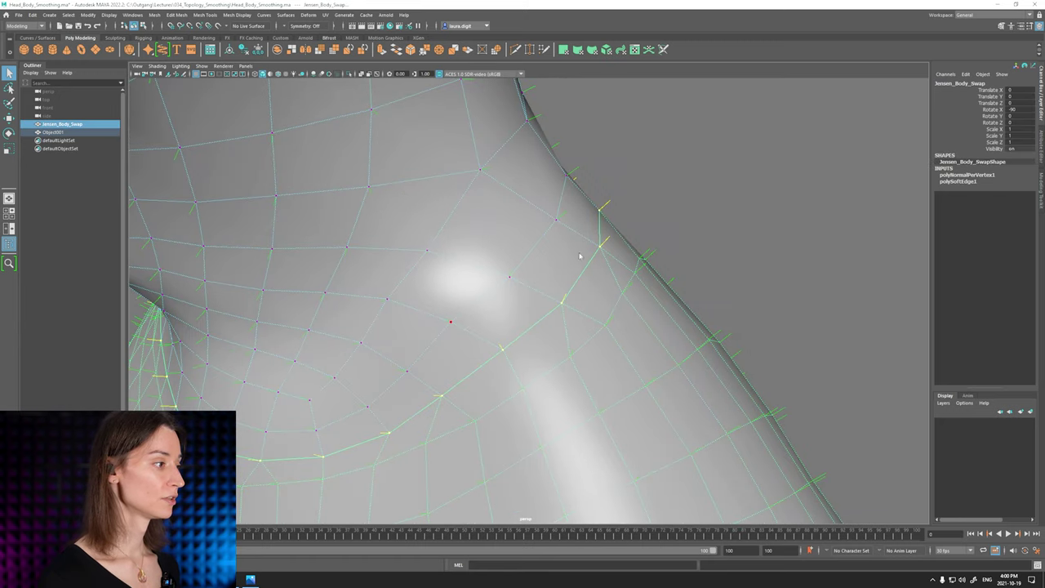
pyautogui.click(729, 198)
pyautogui.keyDown('alt'); pyautogui.moveTo(711, 236); pyautogui.dragTo(377, 177); pyautogui.keyUp('alt')
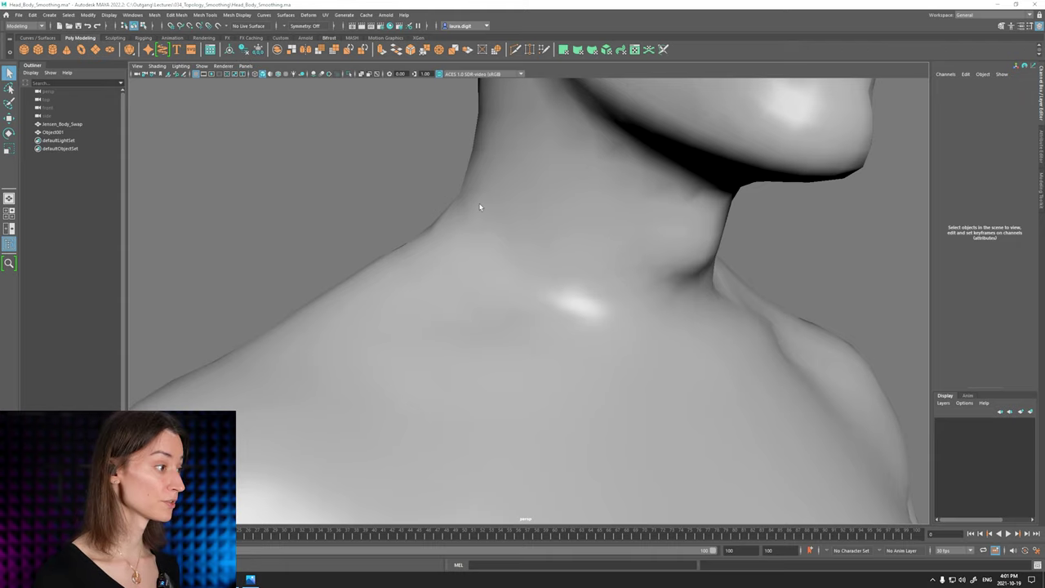
pyautogui.keyDown('alt'); pyautogui.moveTo(480, 208); pyautogui.dragTo(386, 196); pyautogui.keyUp('alt')
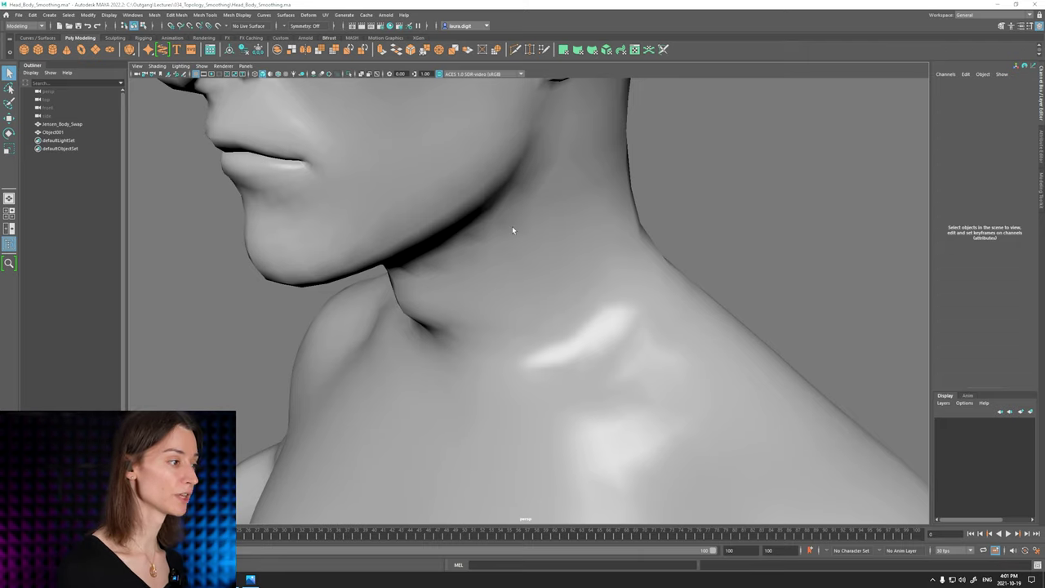
pyautogui.keyDown('alt'); pyautogui.moveTo(507, 232); pyautogui.dragTo(464, 247); pyautogui.keyUp('alt')
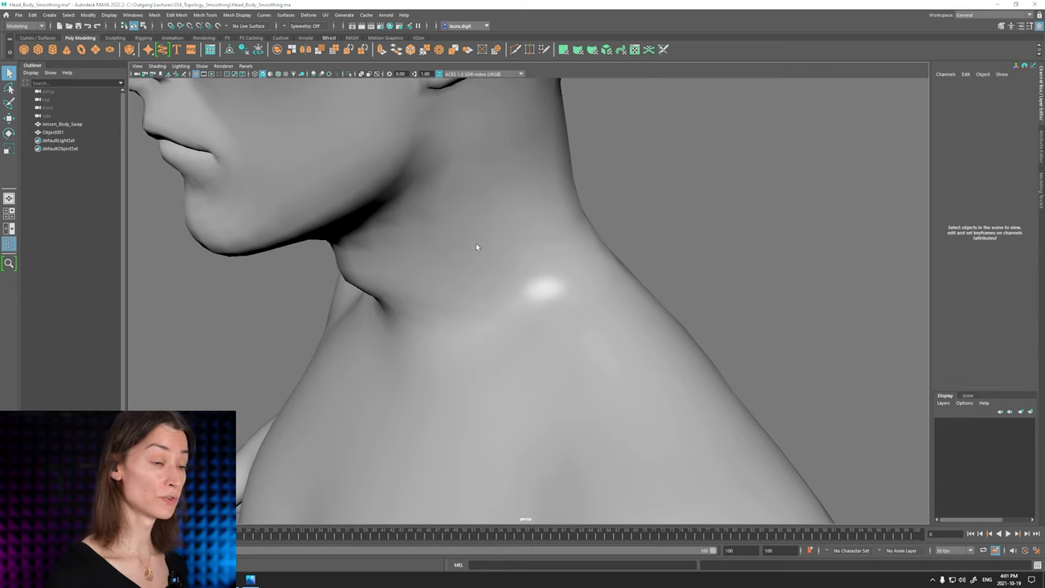
# Move the head mesh off the body by about 3.4 in Y and 4.2 in Z, and inspect the separate meshes' shading.
pyautogui.keyDown('alt'); pyautogui.moveTo(477, 246); pyautogui.dragTo(300, 177); pyautogui.keyUp('alt')
pyautogui.click(546, 254)
pyautogui.press('w')
pyautogui.click(737, 211)
pyautogui.keyDown('alt'); pyautogui.moveTo(737, 211); pyautogui.dragTo(653, 223, button='right'); pyautogui.keyUp('alt')
pyautogui.keyDown('alt'); pyautogui.moveTo(654, 221); pyautogui.dragTo(720, 219); pyautogui.keyUp('alt')
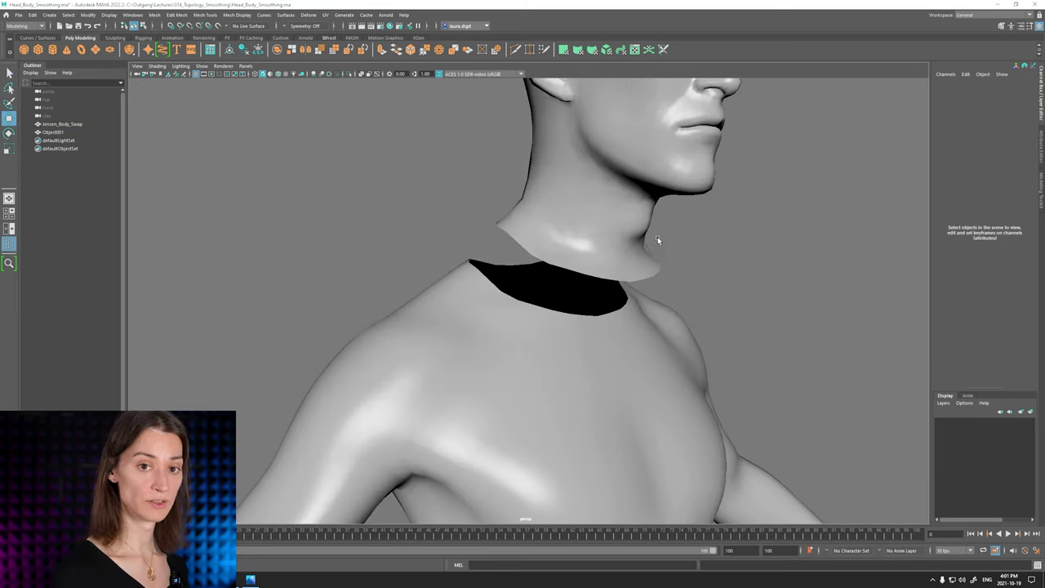
pyautogui.keyDown('alt'); pyautogui.moveTo(745, 217); pyautogui.dragTo(697, 223); pyautogui.keyUp('alt')
# Undo the deselection and the move of the head mesh.
pyautogui.hotkey('ctrl', 'z')
pyautogui.hotkey('ctrl', 'z')
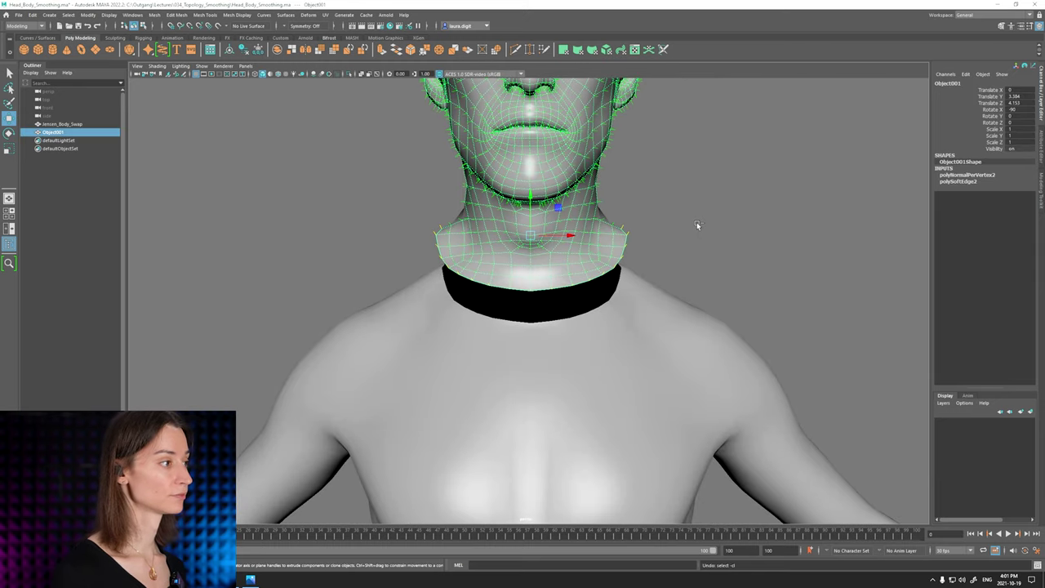
pyautogui.hotkey('ctrl', 'z')
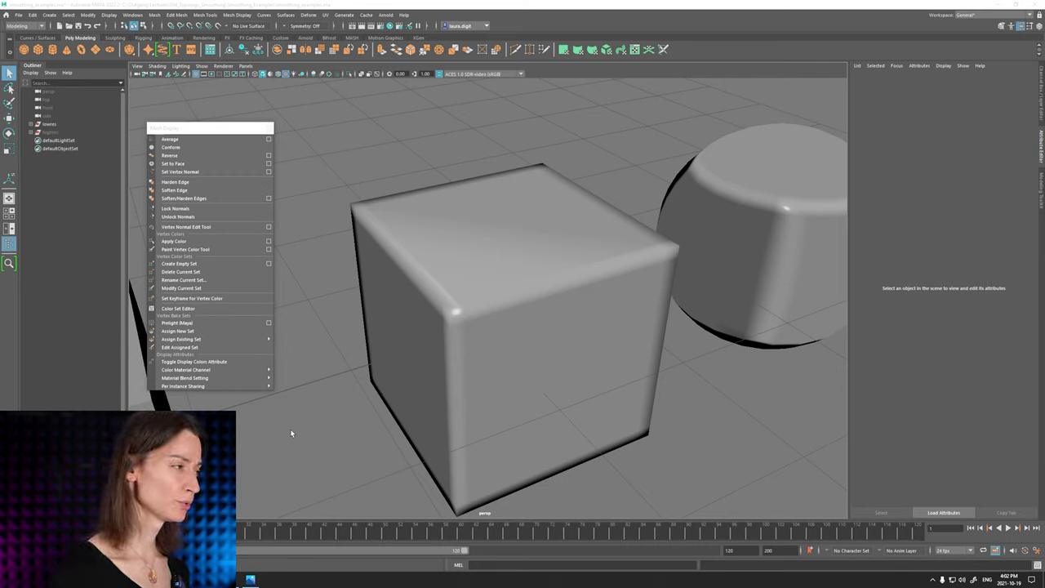
# Examine the row of example cubes in the smoothing scene, selecting the soft cube and the hard-edged cube to compare their normals.
pyautogui.keyDown('alt'); pyautogui.moveTo(617, 213); pyautogui.dragTo(443, 229, button='right'); pyautogui.keyUp('alt')
pyautogui.keyDown('alt'); pyautogui.moveTo(443, 228); pyautogui.dragTo(518, 243, button='middle'); pyautogui.keyUp('alt')
pyautogui.keyDown('alt'); pyautogui.moveTo(517, 243); pyautogui.dragTo(466, 139, button='right'); pyautogui.keyUp('alt')
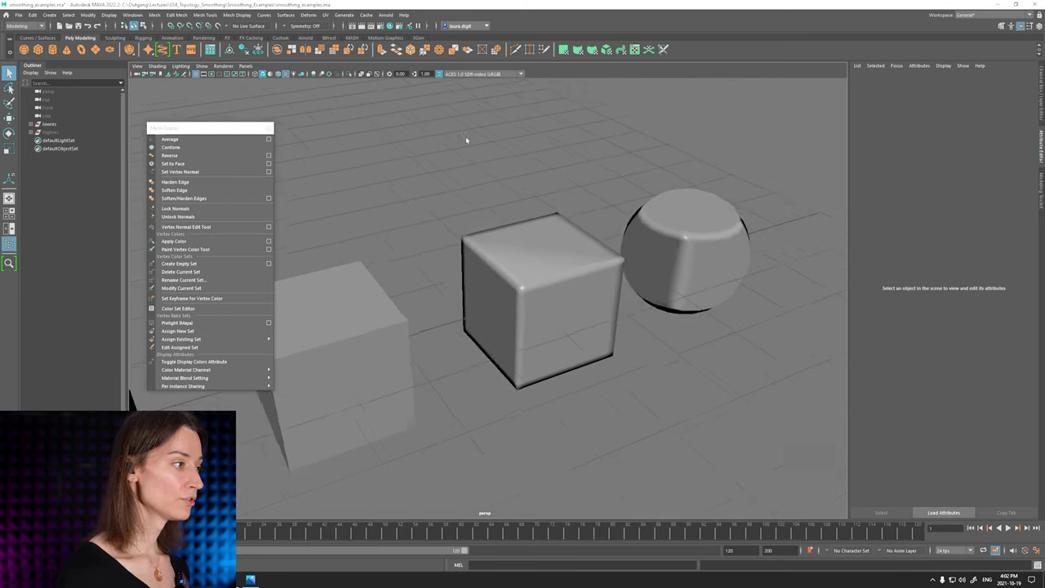
pyautogui.keyDown('alt'); pyautogui.moveTo(467, 140); pyautogui.dragTo(547, 218, button='middle'); pyautogui.keyUp('alt')
pyautogui.keyDown('alt'); pyautogui.moveTo(547, 217); pyautogui.dragTo(454, 192, button='right'); pyautogui.keyUp('alt')
pyautogui.keyDown('alt'); pyautogui.moveTo(453, 191); pyautogui.dragTo(390, 201); pyautogui.keyUp('alt')
pyautogui.keyDown('alt'); pyautogui.moveTo(390, 201); pyautogui.dragTo(498, 209, button='middle'); pyautogui.keyUp('alt')
pyautogui.keyDown('alt'); pyautogui.moveTo(498, 208); pyautogui.dragTo(584, 241); pyautogui.keyUp('alt')
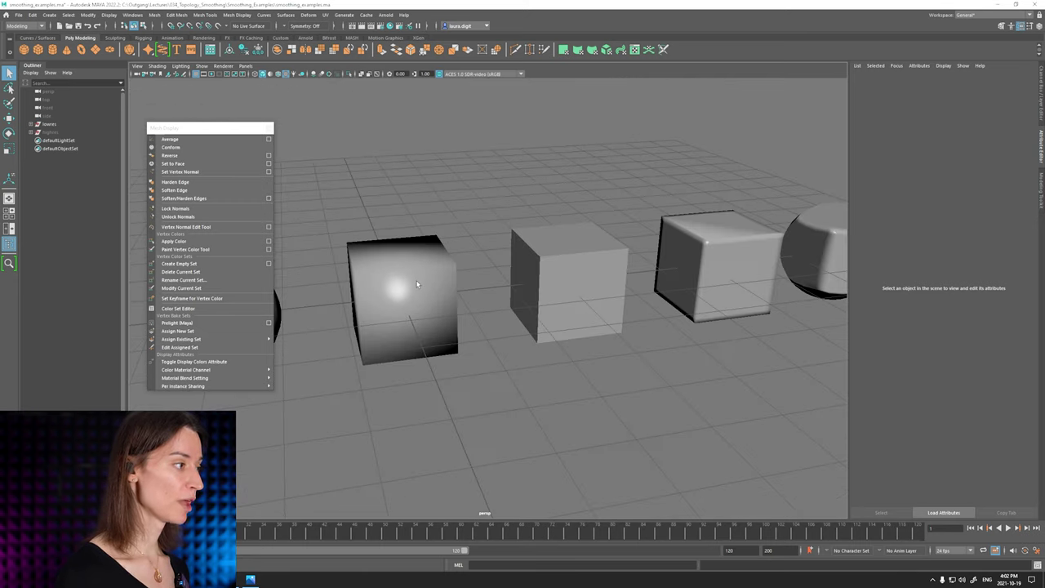
pyautogui.click(417, 285)
pyautogui.click(552, 277)
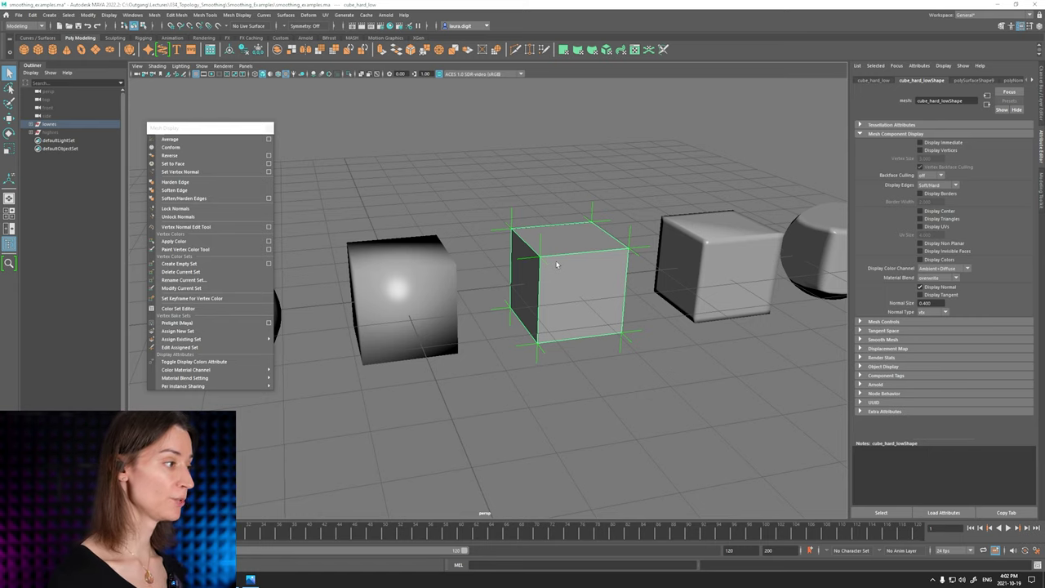
# Clear the selection and select the soft, hard-edged and bevelled cubes together to compare their vertex normals from several angles.
pyautogui.keyDown('alt'); pyautogui.moveTo(557, 264); pyautogui.dragTo(459, 327); pyautogui.keyUp('alt')
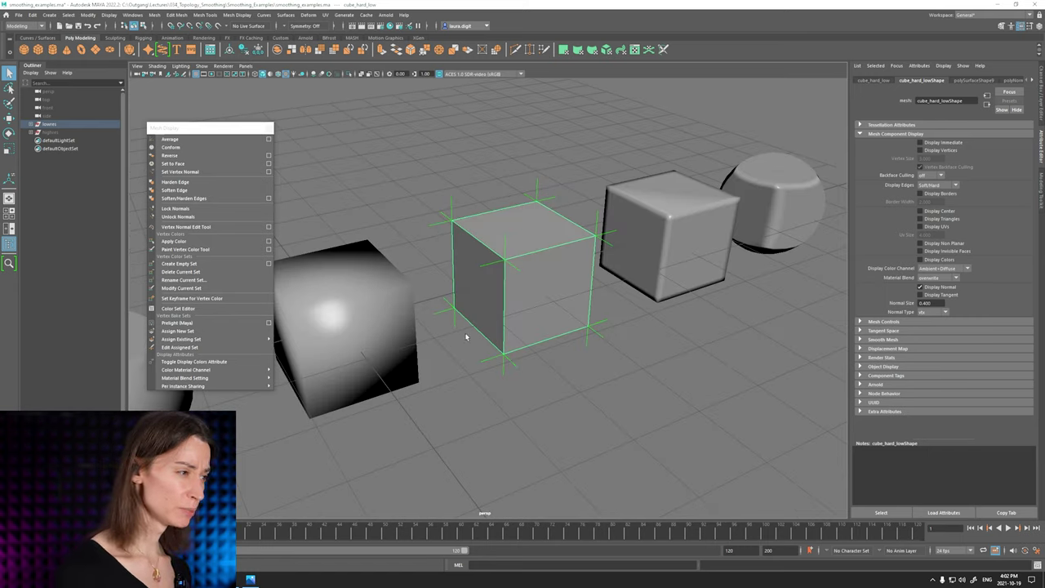
pyautogui.click(483, 370)
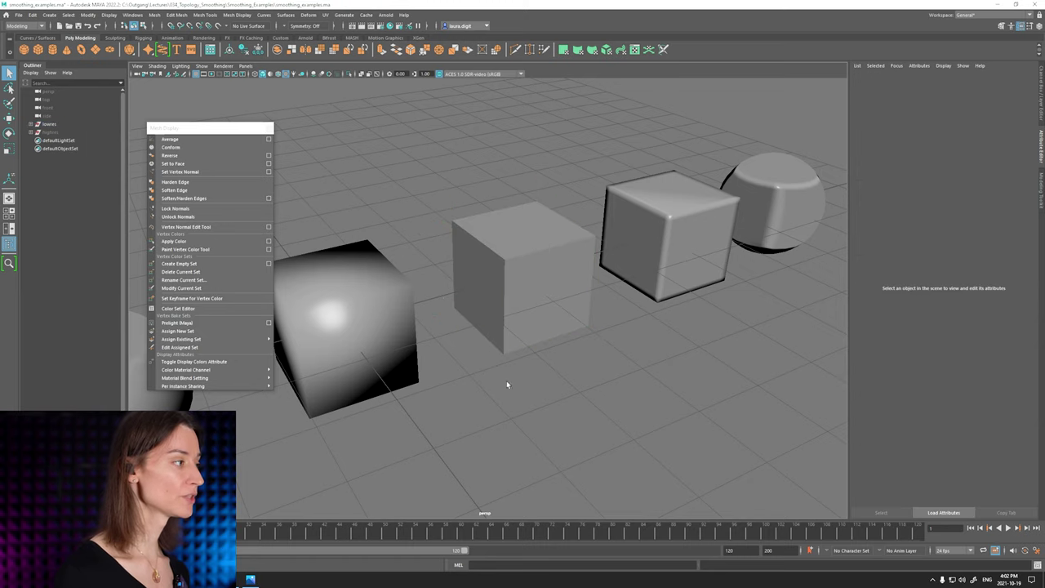
pyautogui.moveTo(488, 370)
pyautogui.keyDown('alt'); pyautogui.mouseDown()
pyautogui.moveTo(476, 364)
pyautogui.moveTo(481, 378)
pyautogui.mouseUp(); pyautogui.keyUp('alt')
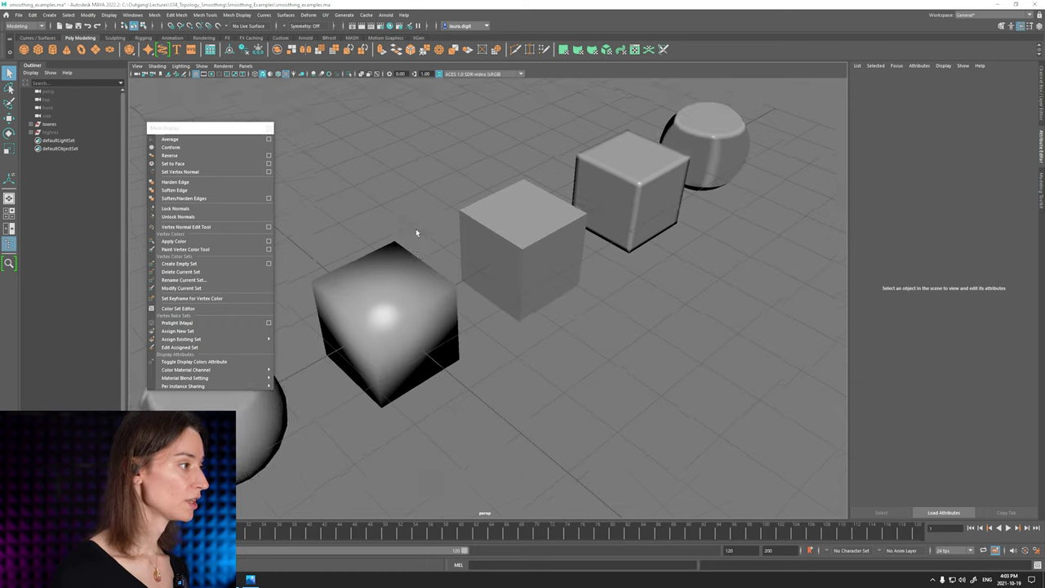
pyautogui.keyDown('alt'); pyautogui.moveTo(416, 229); pyautogui.dragTo(413, 287); pyautogui.keyUp('alt')
pyautogui.click(414, 287)
pyautogui.keyDown('shift'); pyautogui.click(515, 245); pyautogui.keyUp('shift')
pyautogui.keyDown('shift'); pyautogui.click(619, 238); pyautogui.keyUp('shift')
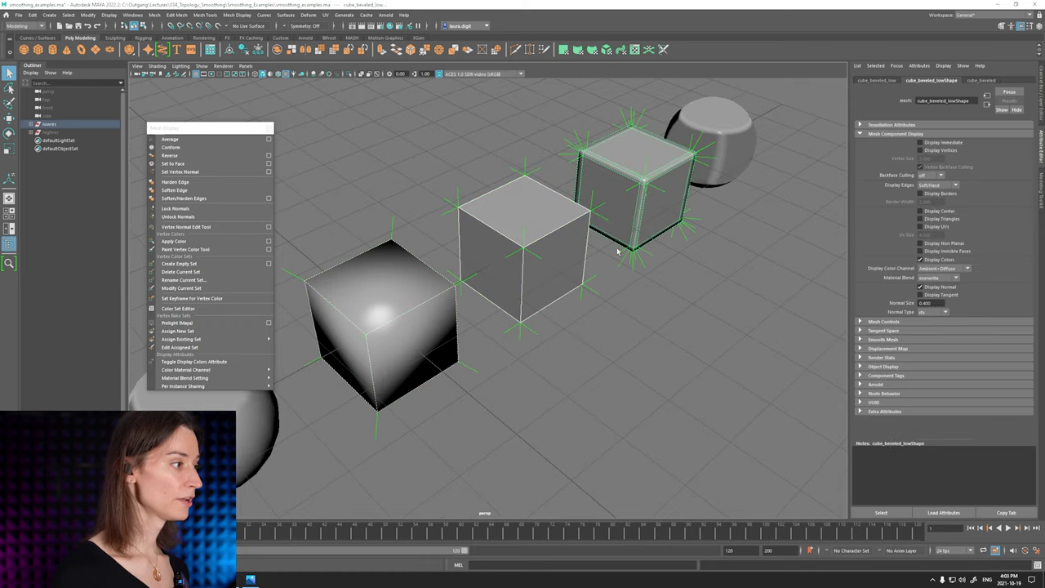
pyautogui.keyDown('alt'); pyautogui.moveTo(607, 343); pyautogui.dragTo(562, 368); pyautogui.keyUp('alt')
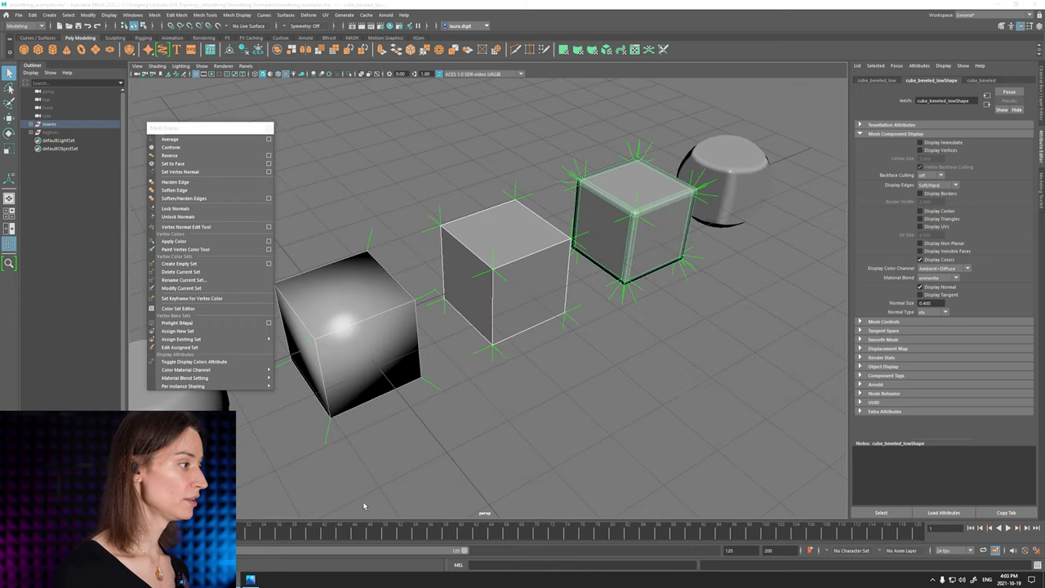
# Switch to Marmoset Toolbag and examine the row of normal-mapped cubes and spheres up close.
pyautogui.moveTo(2, 106); pyautogui.dragTo(661, 109)
pyautogui.click(391, 105)
pyautogui.scroll(-8, 397, 252)
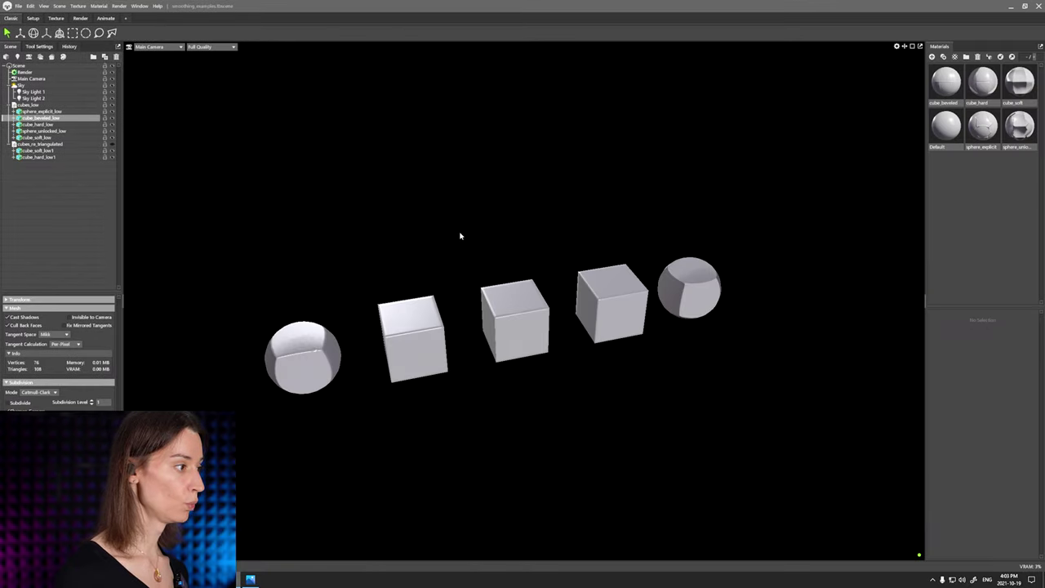
pyautogui.scroll(5, 501, 222)
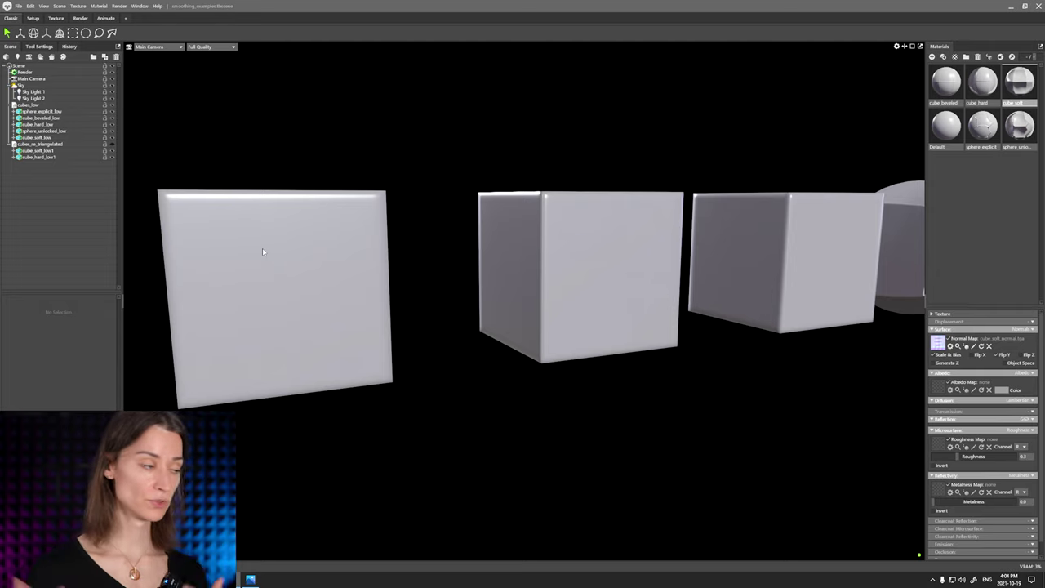
pyautogui.scroll(-3, 406, 339)
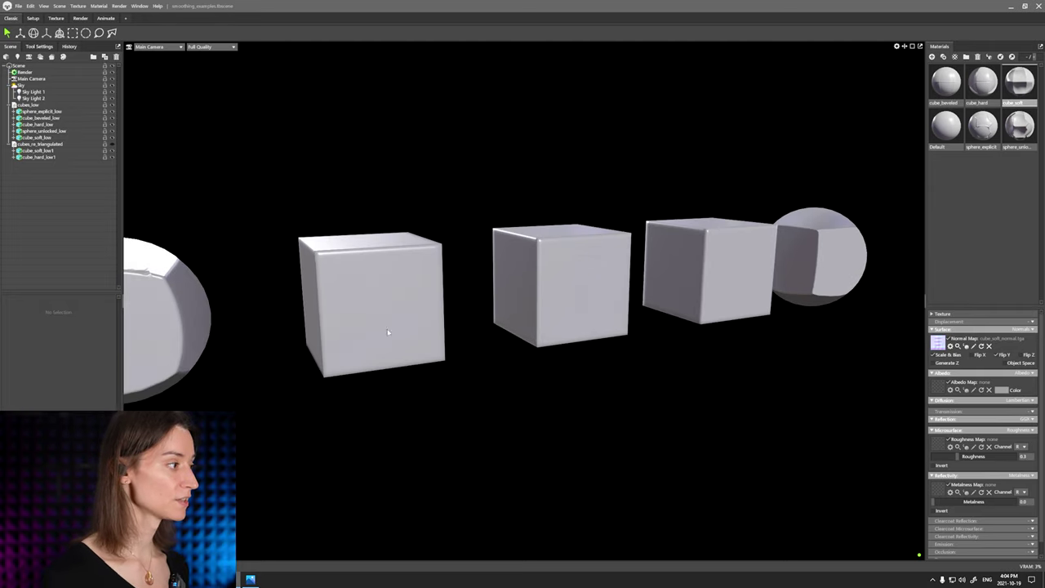
# Set the surface type of the soft cube's material to None to view it without its normal map, and undo the change.
pyautogui.click(388, 330)
pyautogui.moveTo(424, 360); pyautogui.dragTo(531, 433, button='middle')
pyautogui.scroll(4, 514, 434)
pyautogui.scroll(-3, 519, 433)
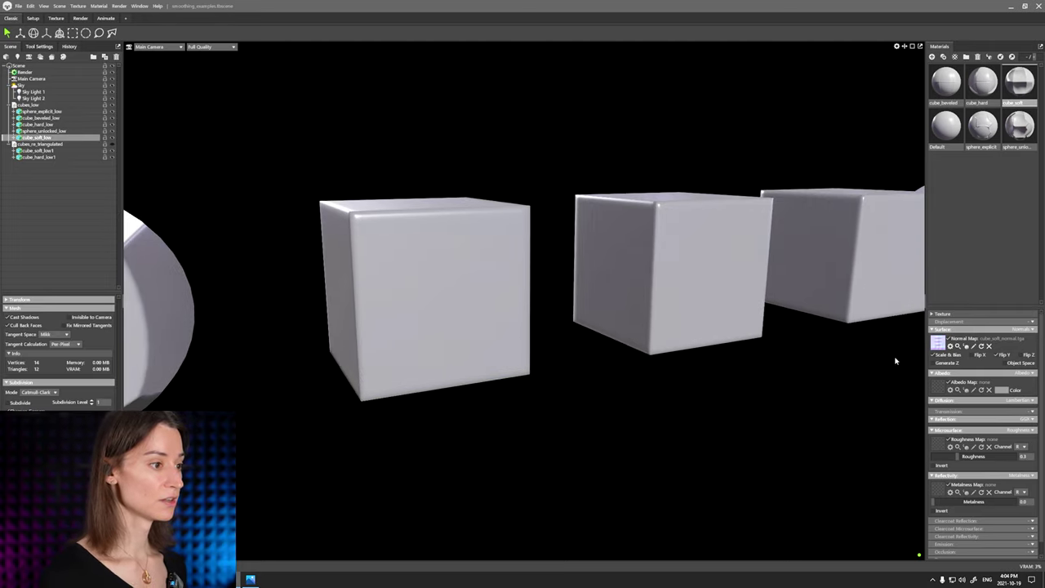
pyautogui.click(1025, 329)
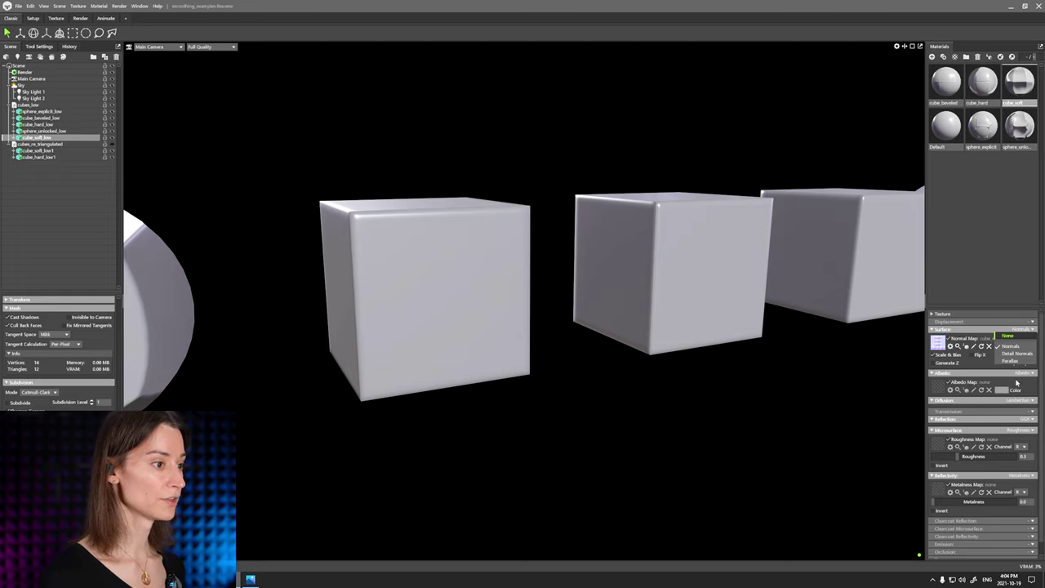
pyautogui.click(1008, 337)
pyautogui.rightClick(754, 410)
pyautogui.moveTo(636, 416)
pyautogui.mouseDown()
pyautogui.moveTo(591, 455)
pyautogui.moveTo(614, 425)
pyautogui.moveTo(556, 422)
pyautogui.moveTo(604, 471)
pyautogui.moveTo(681, 473)
pyautogui.moveTo(695, 430)
pyautogui.moveTo(602, 434)
pyautogui.moveTo(640, 465)
pyautogui.moveTo(604, 436)
pyautogui.moveTo(640, 438)
pyautogui.moveTo(611, 436)
pyautogui.moveTo(602, 403)
pyautogui.mouseUp()
pyautogui.hotkey('ctrl', 'z')
# Inspect the soft cube's normal-mapped shading and edge highlights from different angles.
pyautogui.click(534, 347)
pyautogui.scroll(-4, 536, 379)
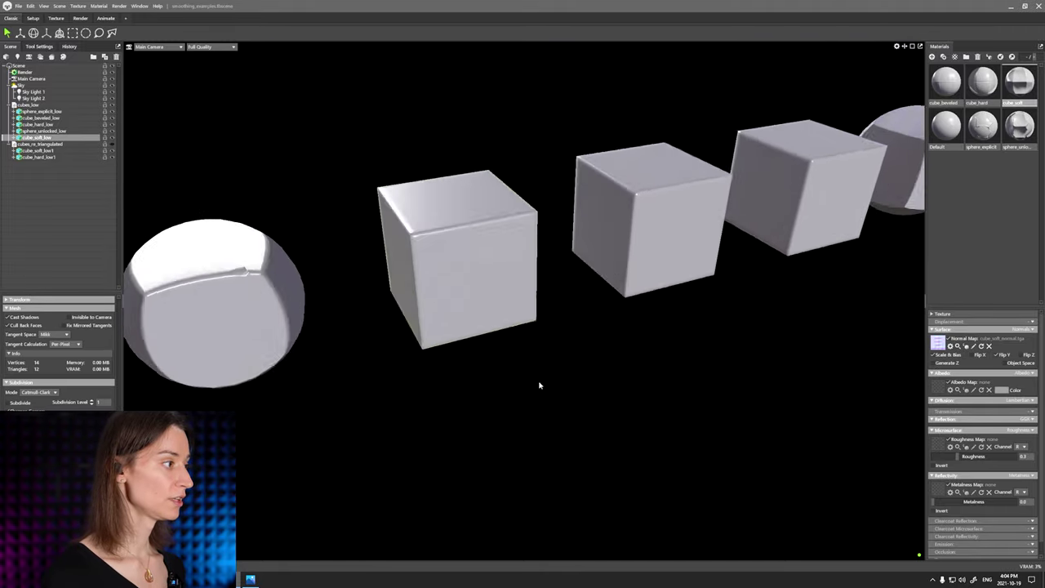
pyautogui.moveTo(539, 385); pyautogui.dragTo(482, 380)
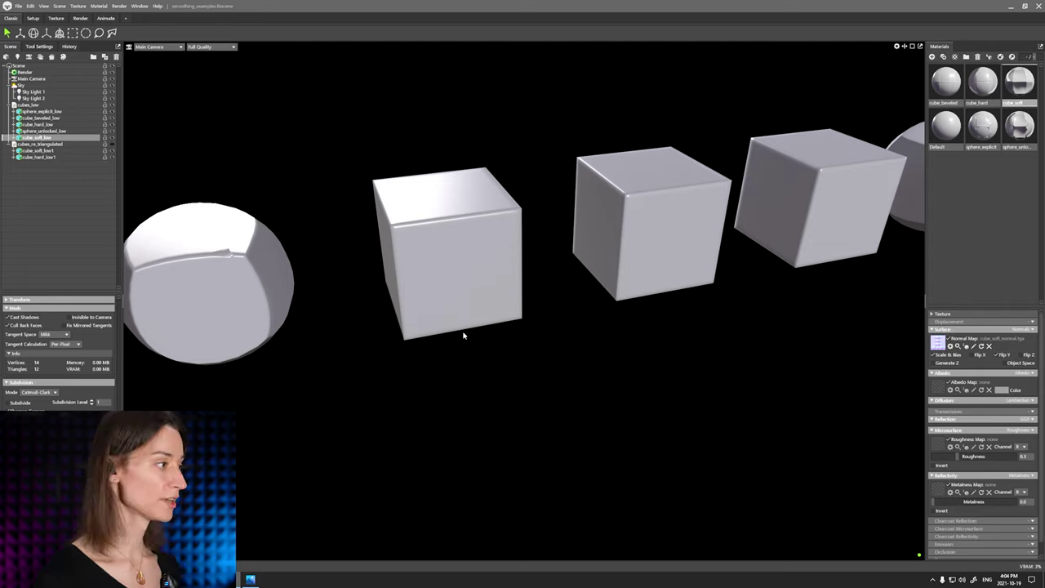
pyautogui.moveTo(463, 335); pyautogui.dragTo(479, 304)
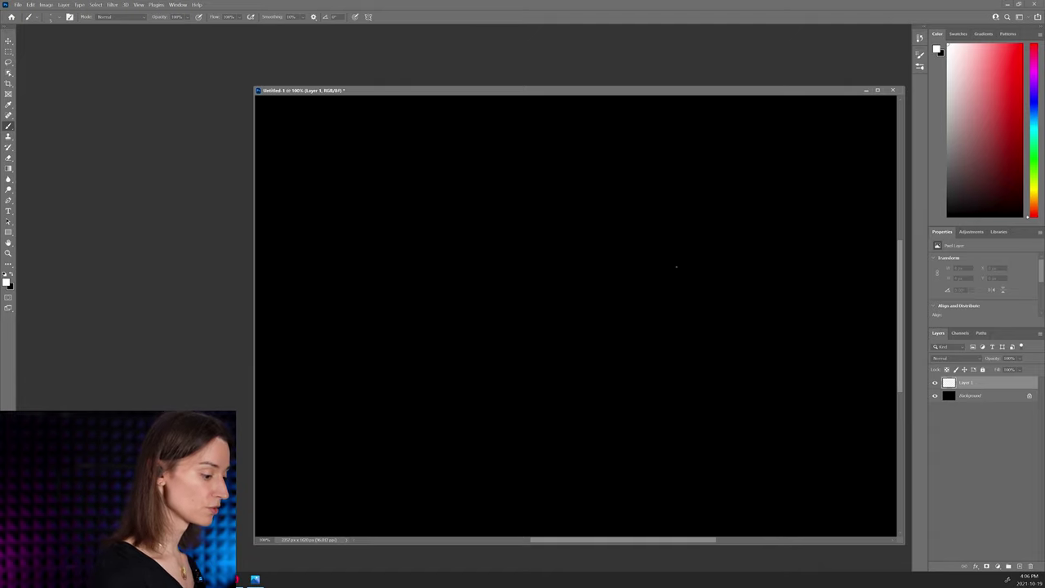
# Switch to Photoshop, brush a white freehand circle on the black canvas and frame it with a purple rectangle, erasing the overshooting line end.
pyautogui.moveTo(676, 263)
pyautogui.mouseDown()
pyautogui.moveTo(616, 220)
pyautogui.moveTo(479, 367)
pyautogui.moveTo(705, 328)
pyautogui.moveTo(670, 255)
pyautogui.mouseUp()
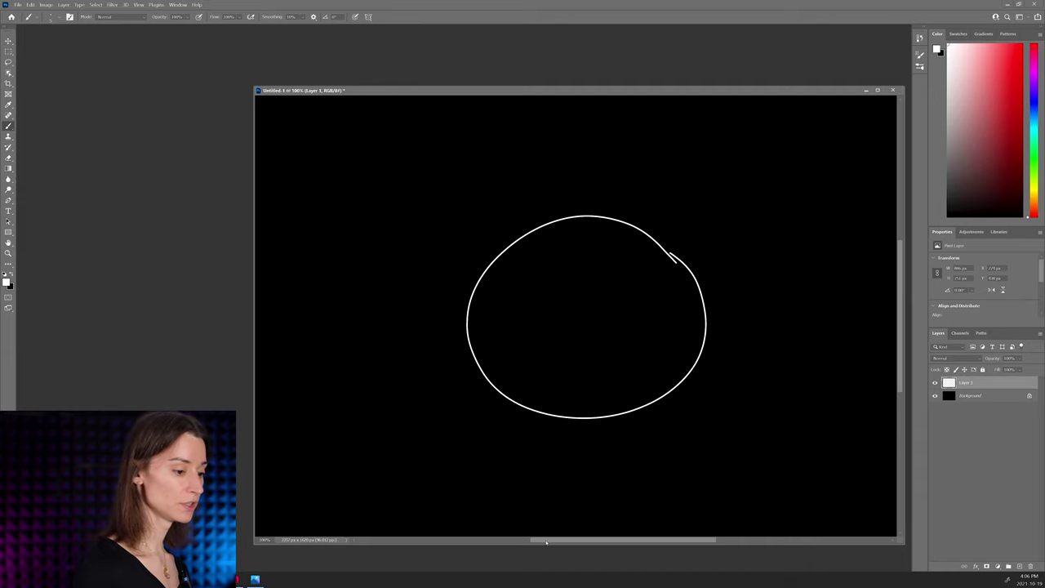
pyautogui.moveTo(1030, 100); pyautogui.dragTo(1043, 101)
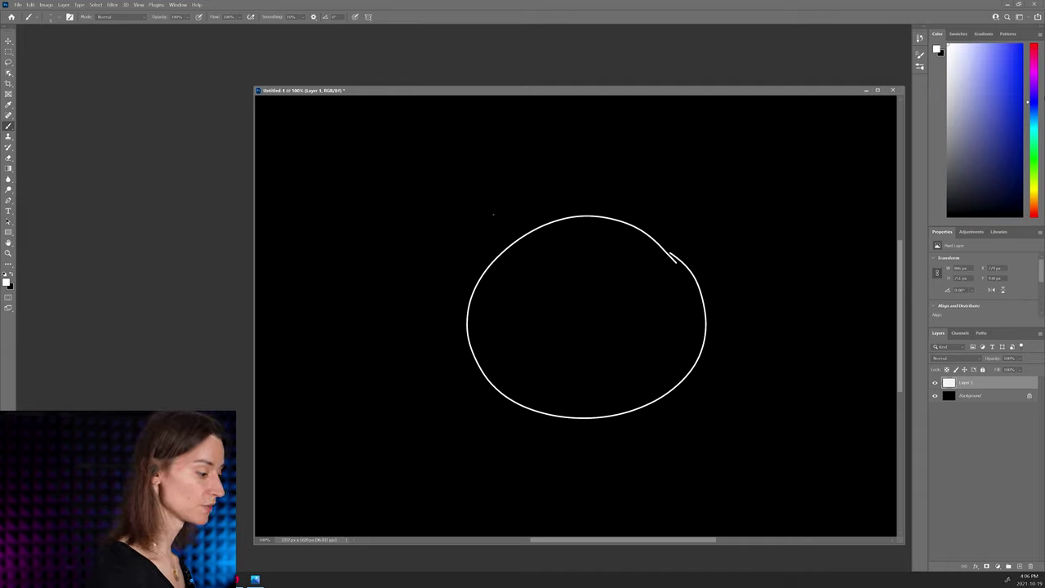
pyautogui.click(1015, 58)
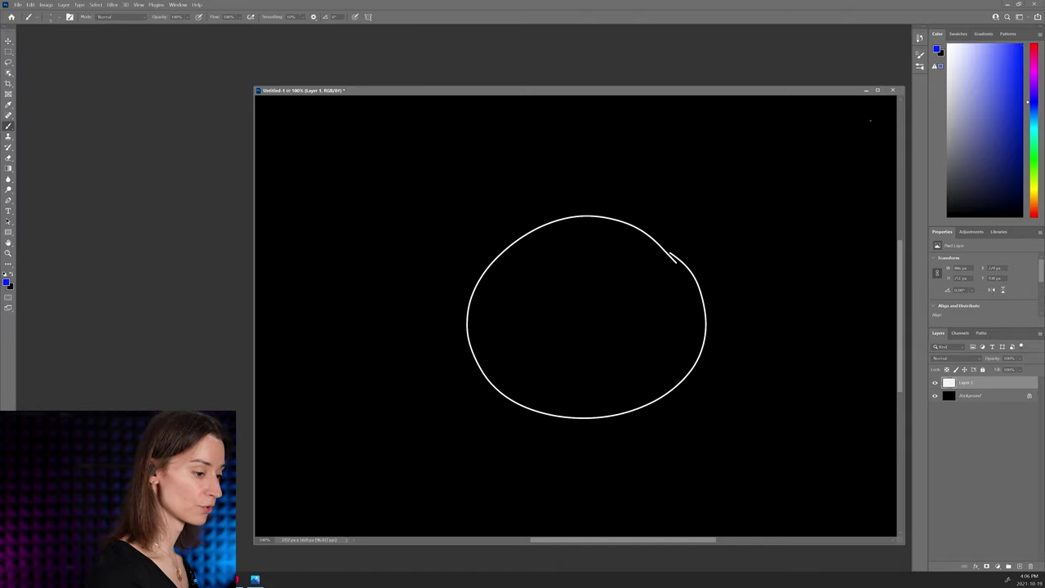
pyautogui.keyDown('shift'); pyautogui.moveTo(459, 220); pyautogui.dragTo(731, 221); pyautogui.keyUp('shift')
pyautogui.hotkey('ctrl', 'z')
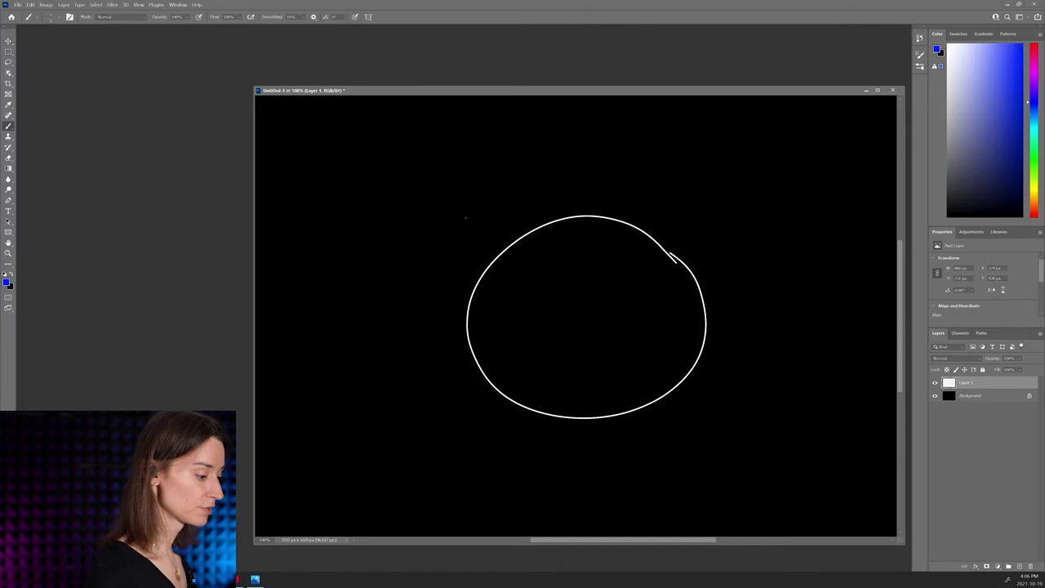
pyautogui.keyDown('shift'); pyautogui.moveTo(459, 219); pyautogui.dragTo(708, 208); pyautogui.keyUp('shift')
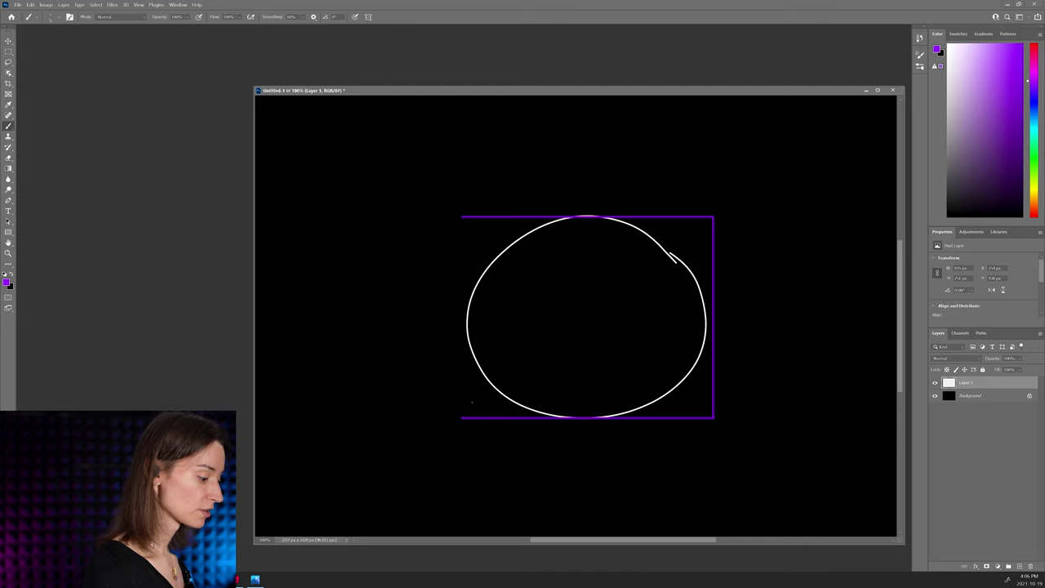
pyautogui.keyDown('shift'); pyautogui.moveTo(462, 417); pyautogui.dragTo(461, 204); pyautogui.keyUp('shift')
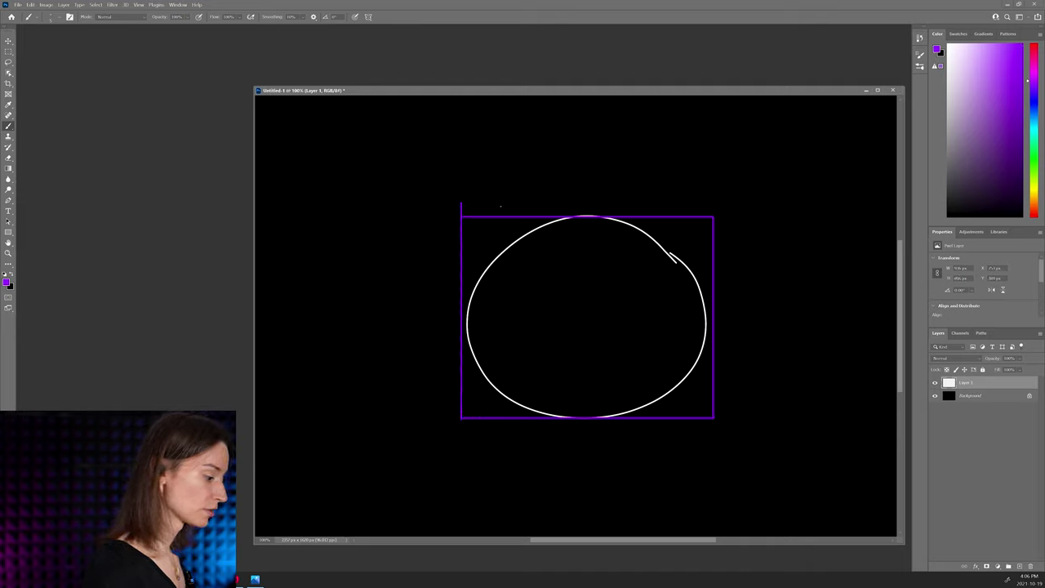
pyautogui.press('e')
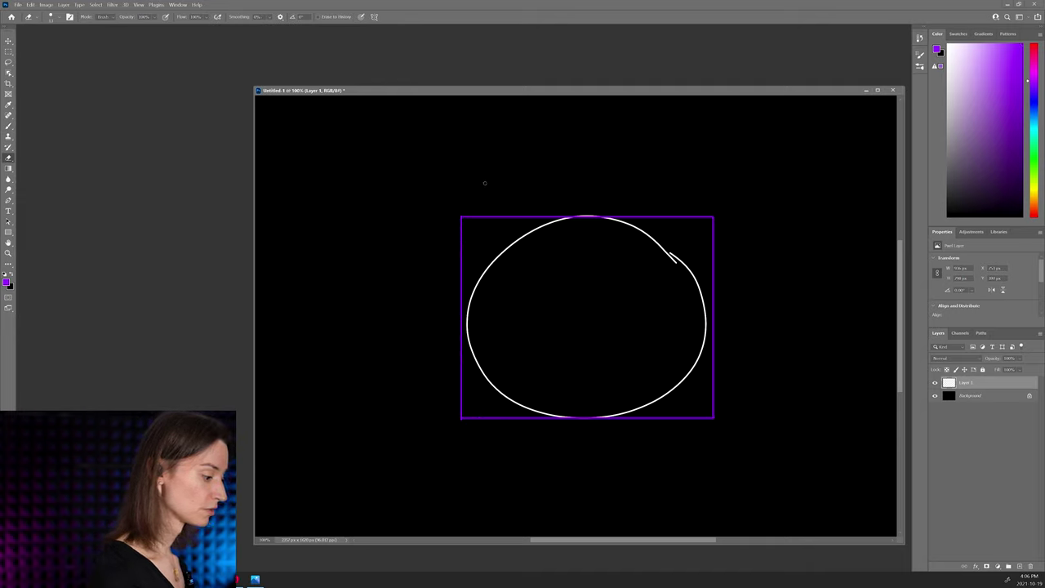
pyautogui.press('b')
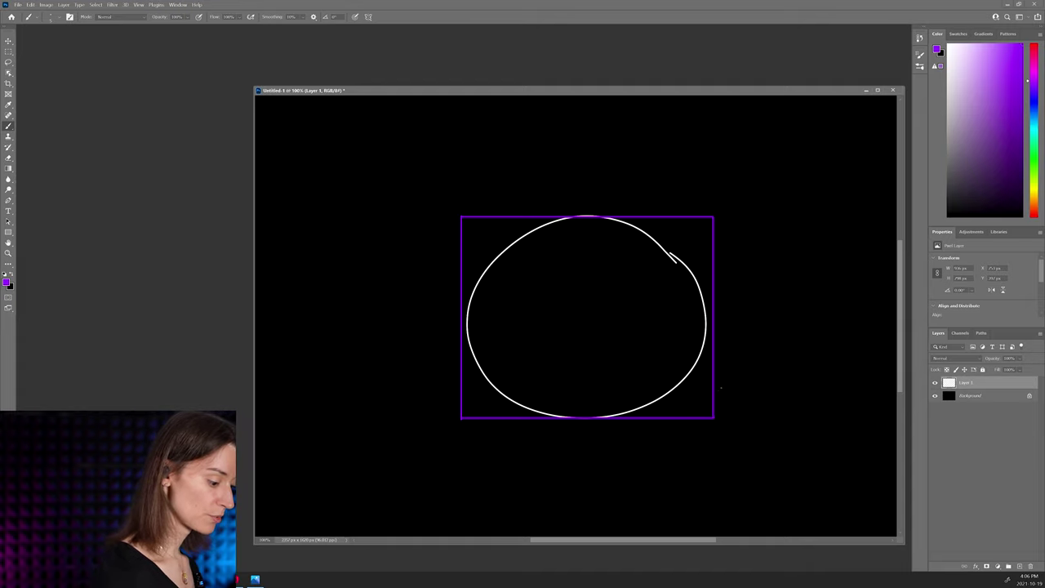
# Handwrite "low-res geometry" in purple beside the rectangle and "low-res surface" in white inside the circle, and choose a cyan hue.
pyautogui.moveTo(717, 384); pyautogui.dragTo(726, 390)
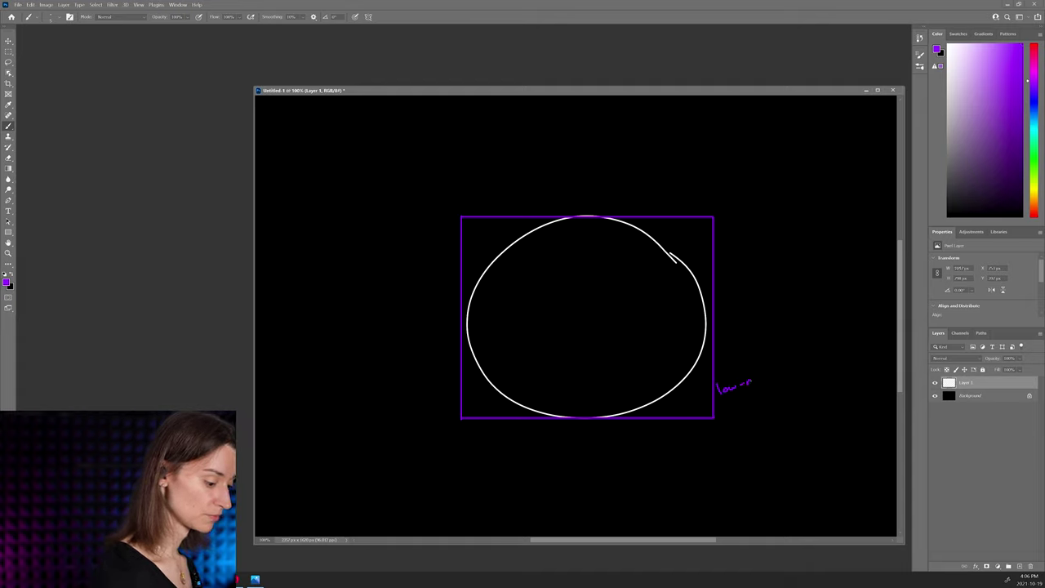
pyautogui.click(949, 44)
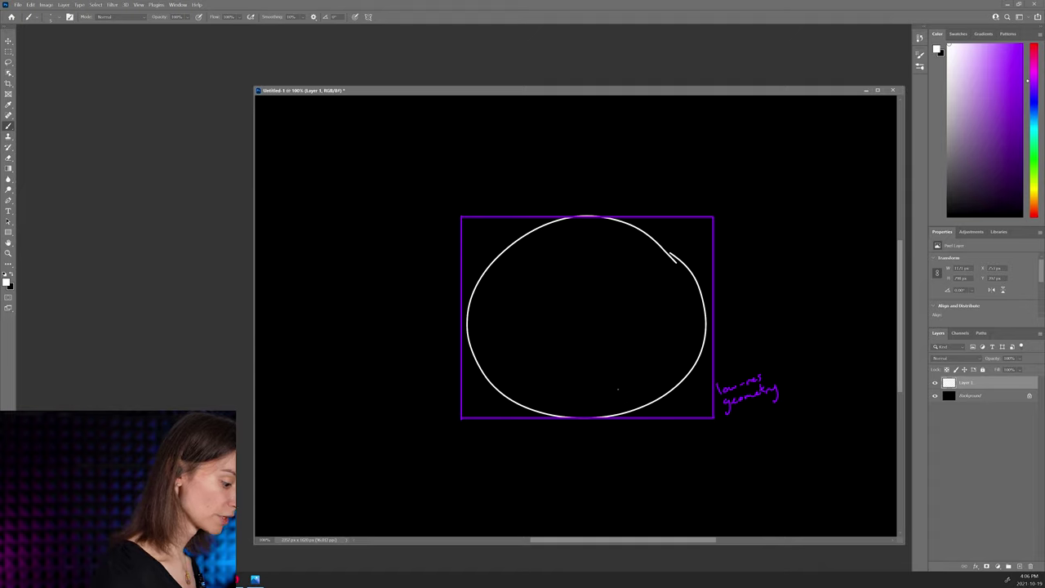
pyautogui.moveTo(619, 390)
pyautogui.mouseDown()
pyautogui.moveTo(627, 400)
pyautogui.moveTo(664, 377)
pyautogui.moveTo(626, 408)
pyautogui.moveTo(658, 399)
pyautogui.mouseUp()
pyautogui.moveTo(661, 396); pyautogui.dragTo(668, 394)
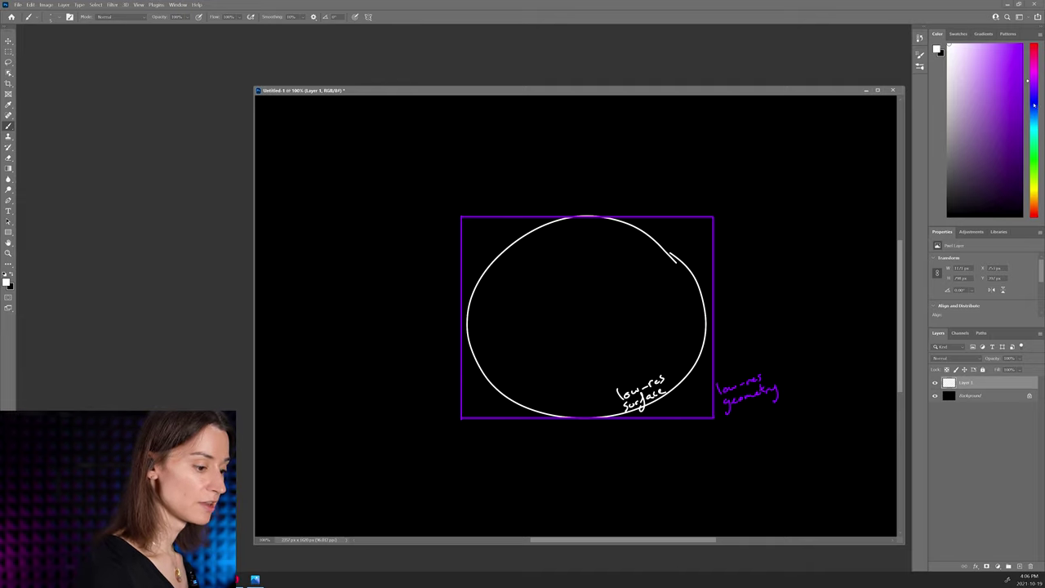
pyautogui.click(1035, 128)
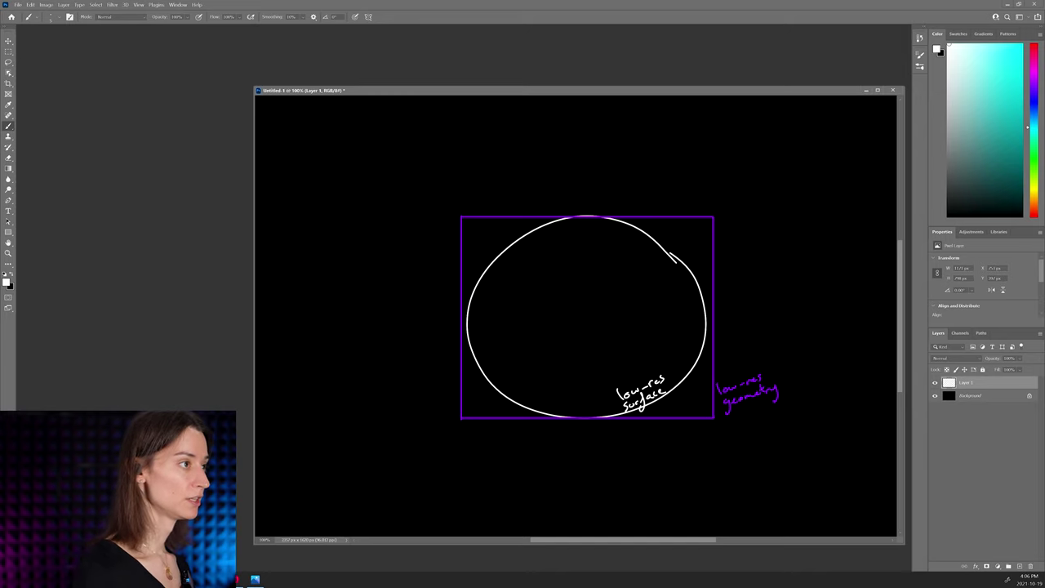
# Switch to Marmoset Toolbag, re-examine the soft cube's shading and return to the Photoshop sketch.
pyautogui.moveTo(694, 0); pyautogui.dragTo(642, 140)
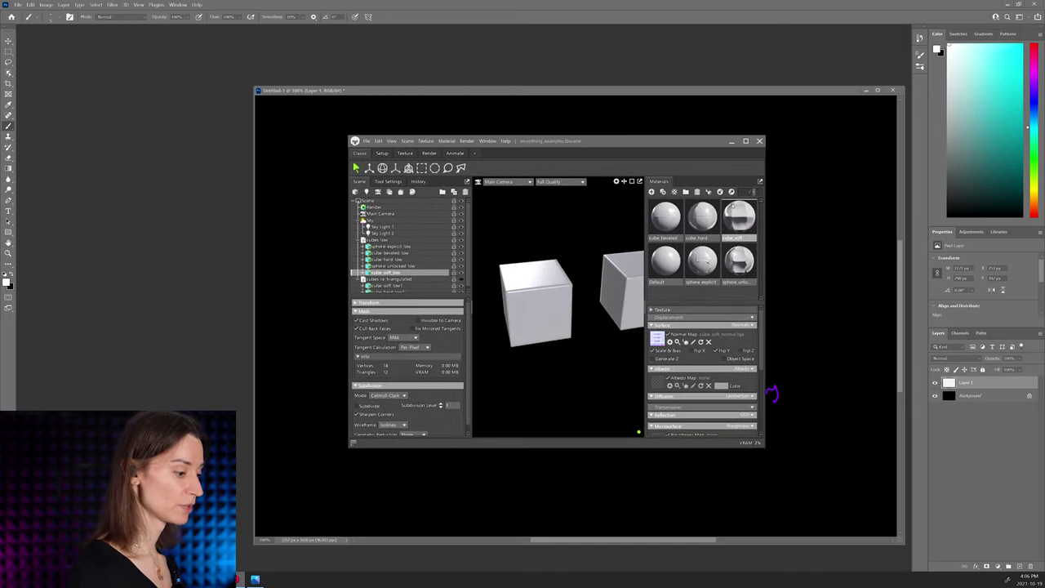
pyautogui.click(746, 141)
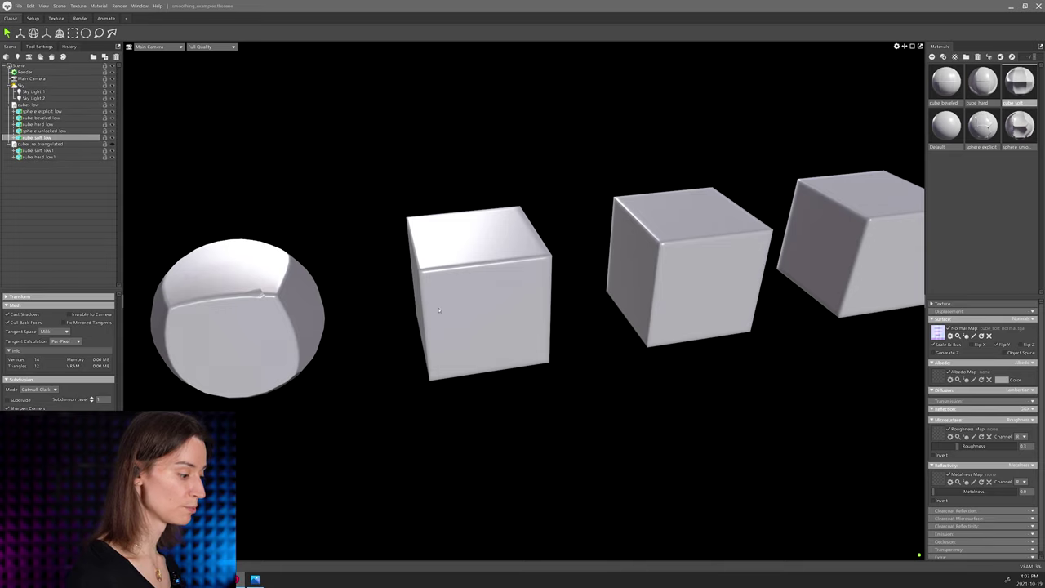
pyautogui.moveTo(439, 310); pyautogui.dragTo(489, 258)
pyautogui.click(1011, 5)
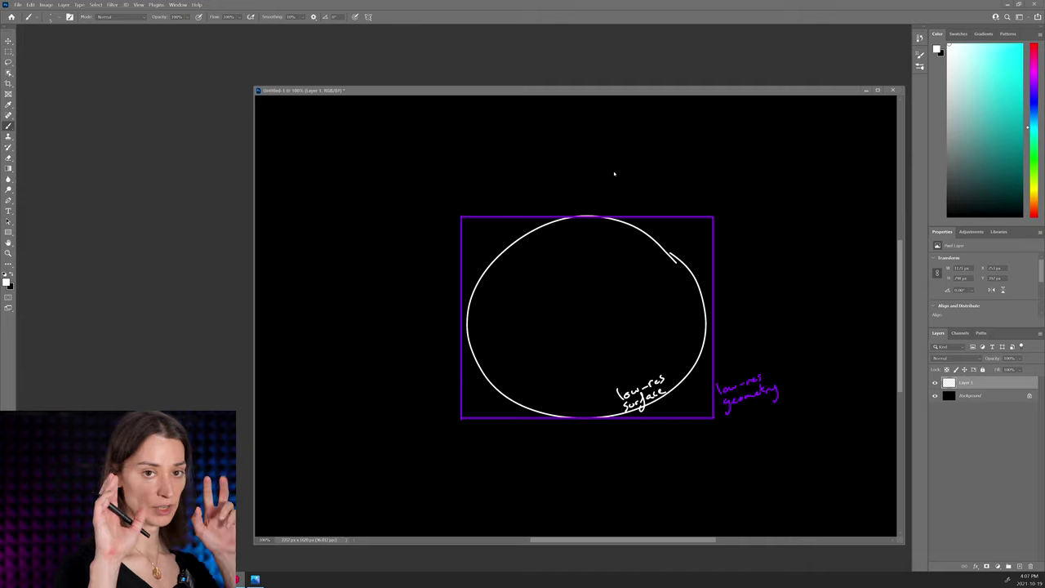
# Draw a cyan rounded rectangle just inside the purple one and handwrite "high-res" above it.
pyautogui.moveTo(755, 90); pyautogui.dragTo(765, 85)
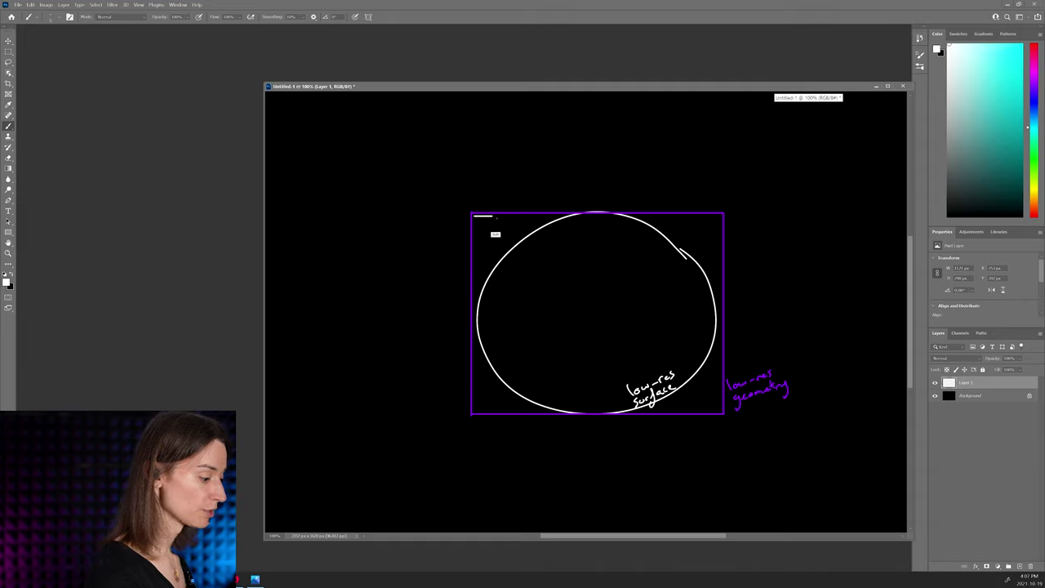
pyautogui.click(1028, 42)
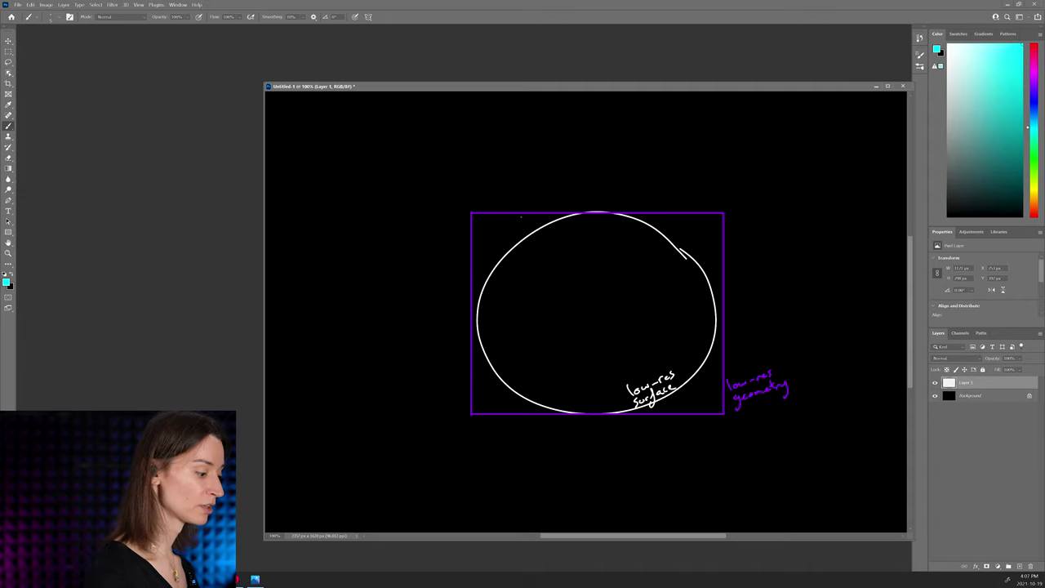
pyautogui.moveTo(476, 218)
pyautogui.keyDown('shift'); pyautogui.mouseDown()
pyautogui.moveTo(495, 233)
pyautogui.moveTo(572, 240)
pyautogui.moveTo(707, 237)
pyautogui.moveTo(710, 219)
pyautogui.mouseUp(); pyautogui.keyUp('shift')
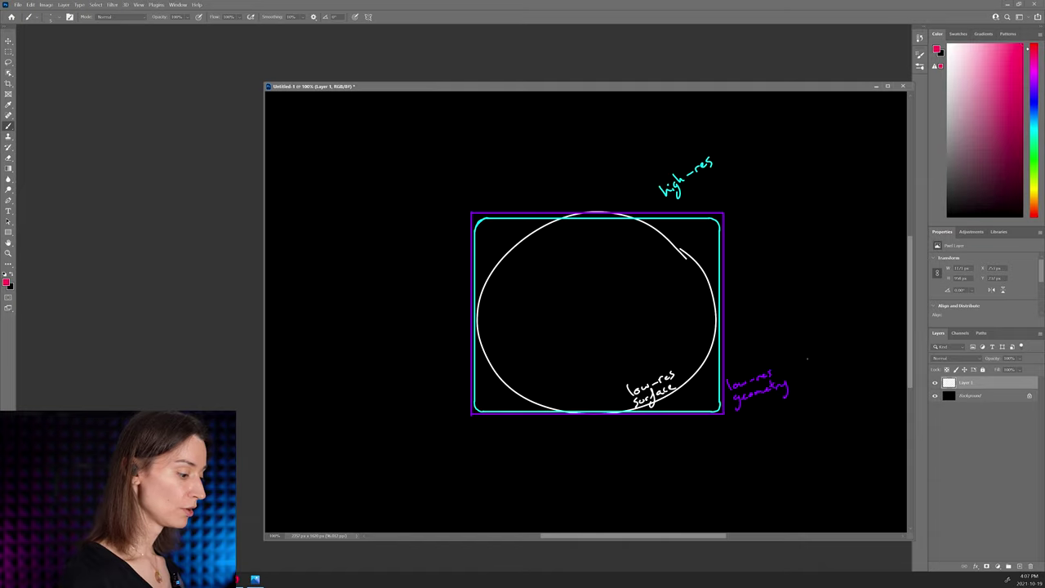
# Circle the "low-res surface" label and the "high-res" label in red, undoing each mark.
pyautogui.moveTo(687, 367)
pyautogui.mouseDown()
pyautogui.moveTo(676, 369)
pyautogui.moveTo(707, 366)
pyautogui.mouseUp()
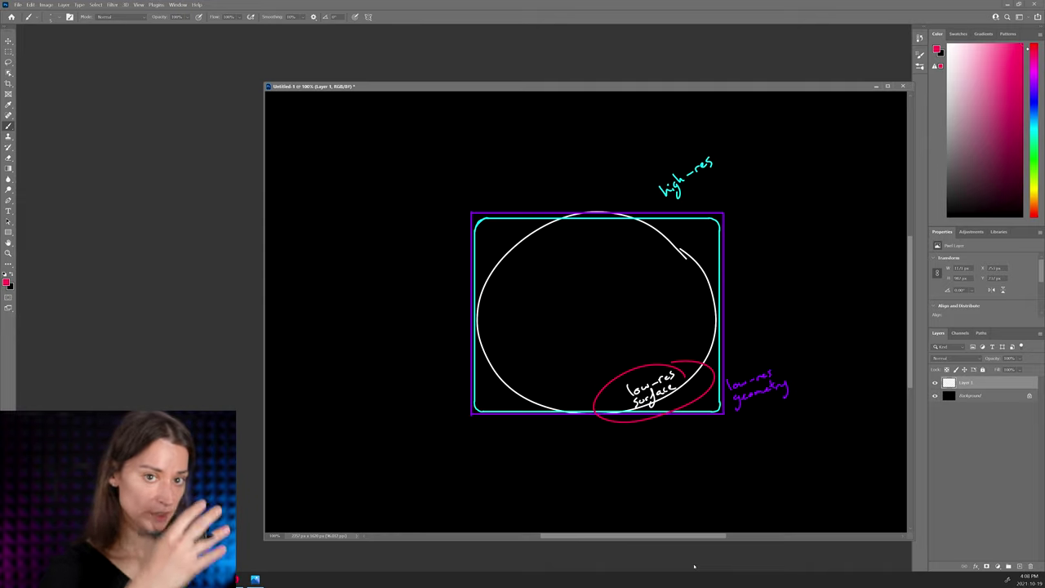
pyautogui.hotkey('ctrl', 'z')
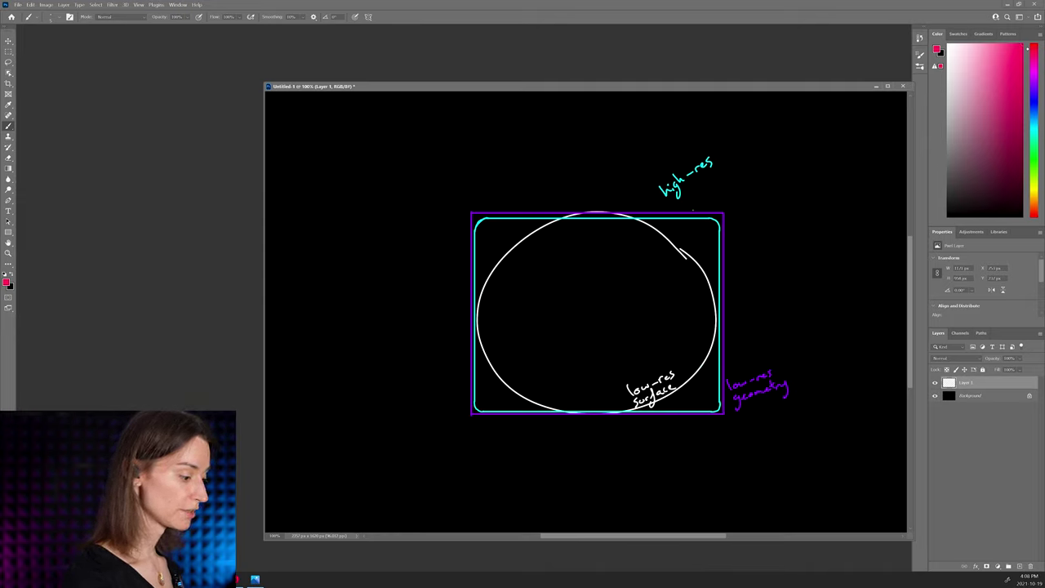
pyautogui.moveTo(730, 147); pyautogui.dragTo(740, 145)
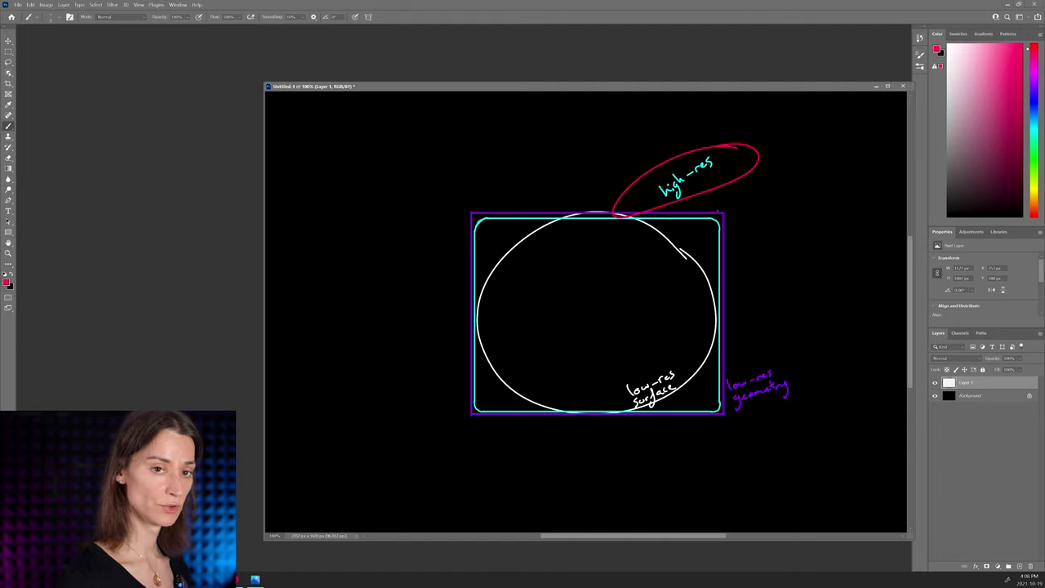
pyautogui.hotkey('ctrl', 'z')
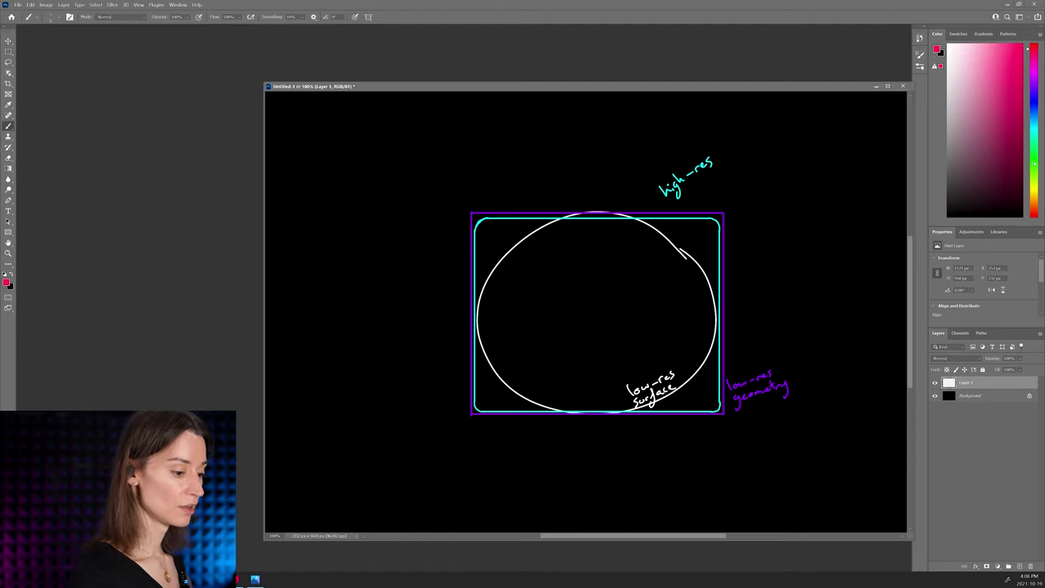
# Draw a slanted green normal and a vertical yellow normal from the purple top edge, with a magenta arrow from green to yellow.
pyautogui.click(1034, 165)
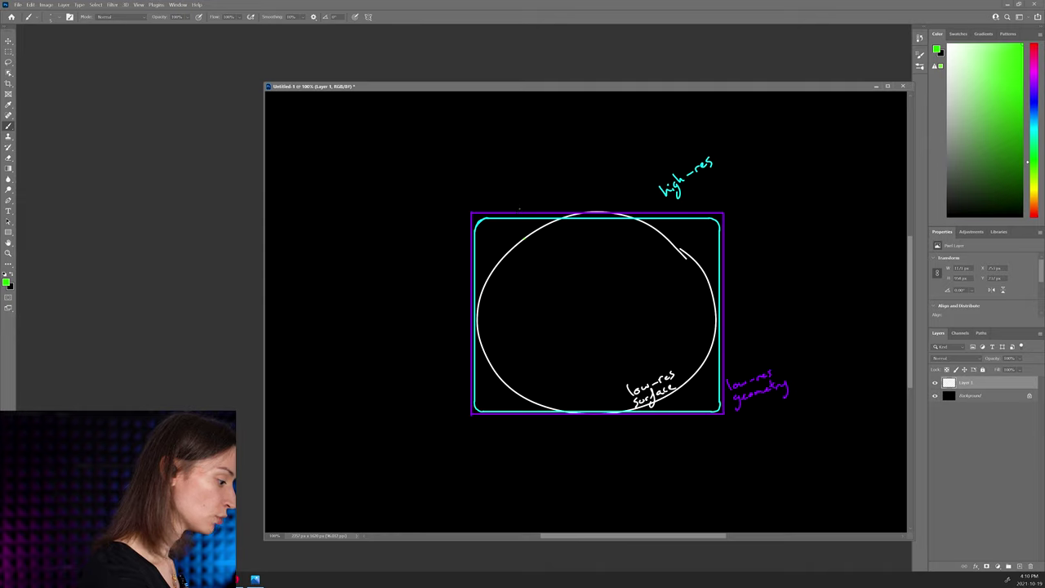
pyautogui.keyDown('shift'); pyautogui.click(493, 174); pyautogui.keyUp('shift')
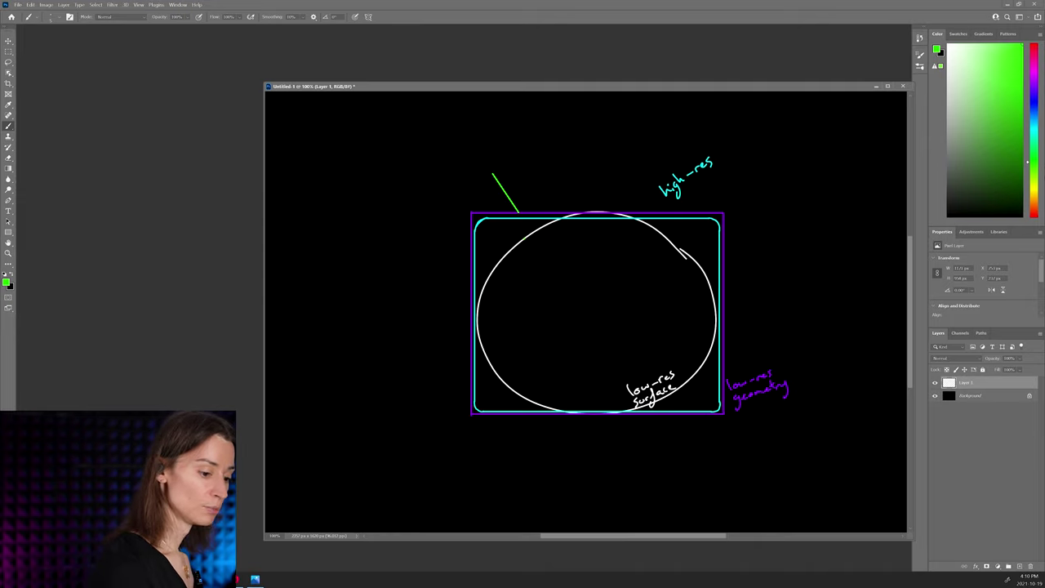
pyautogui.click(1034, 186)
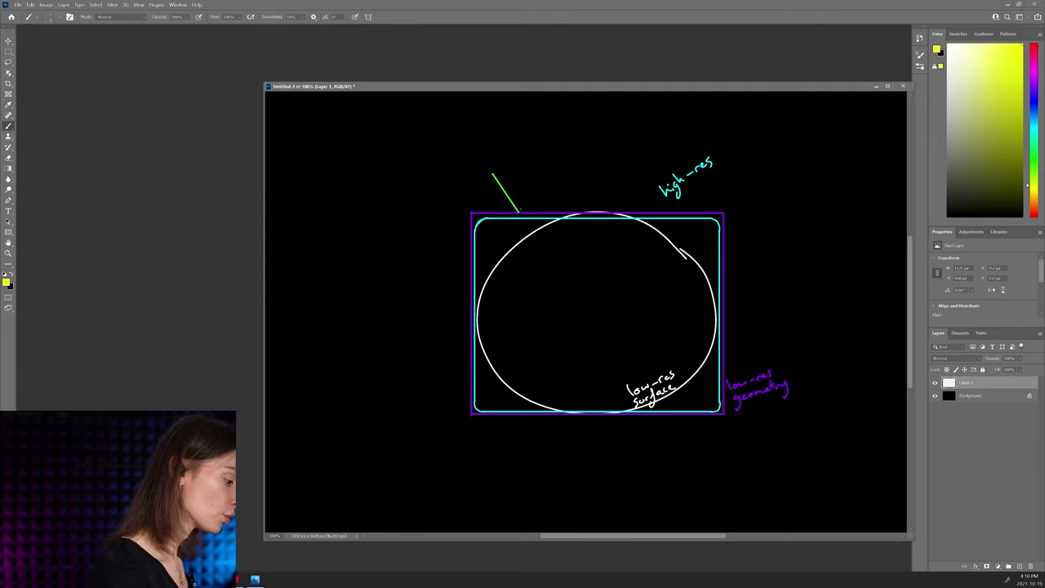
pyautogui.keyDown('shift'); pyautogui.moveTo(518, 214); pyautogui.dragTo(519, 169); pyautogui.keyUp('shift')
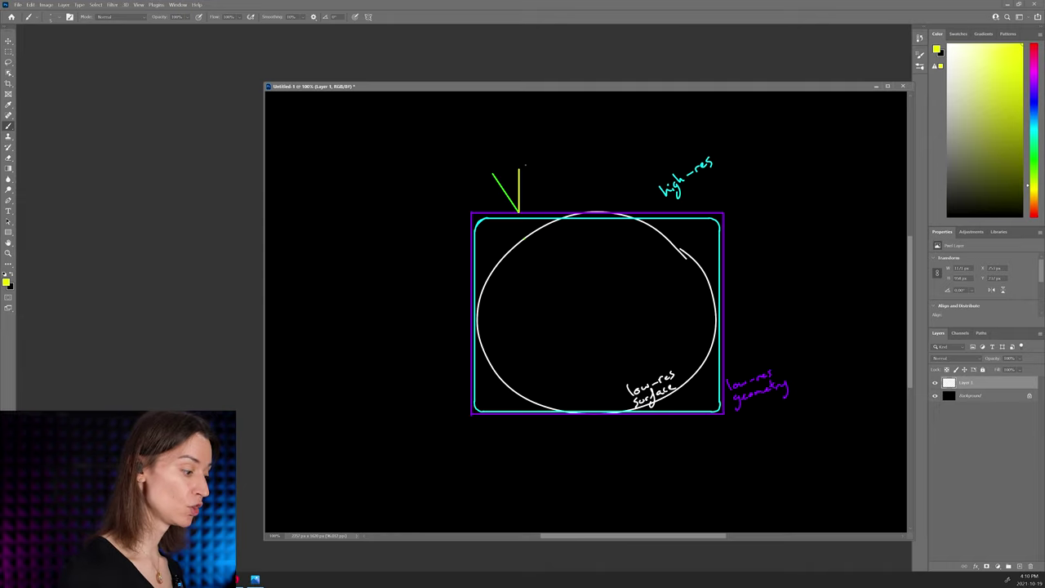
pyautogui.click(1035, 73)
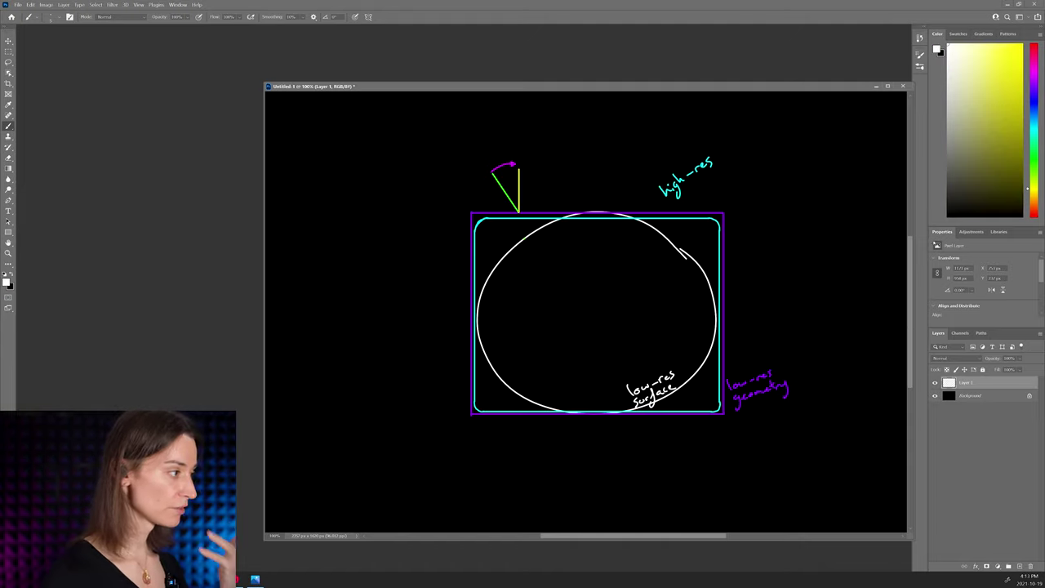
# Switch to Maya, select the soft cube and examine its vertex normals and shading from several angles.
pyautogui.moveTo(1044, 2); pyautogui.dragTo(817, 113)
pyautogui.click(846, 114)
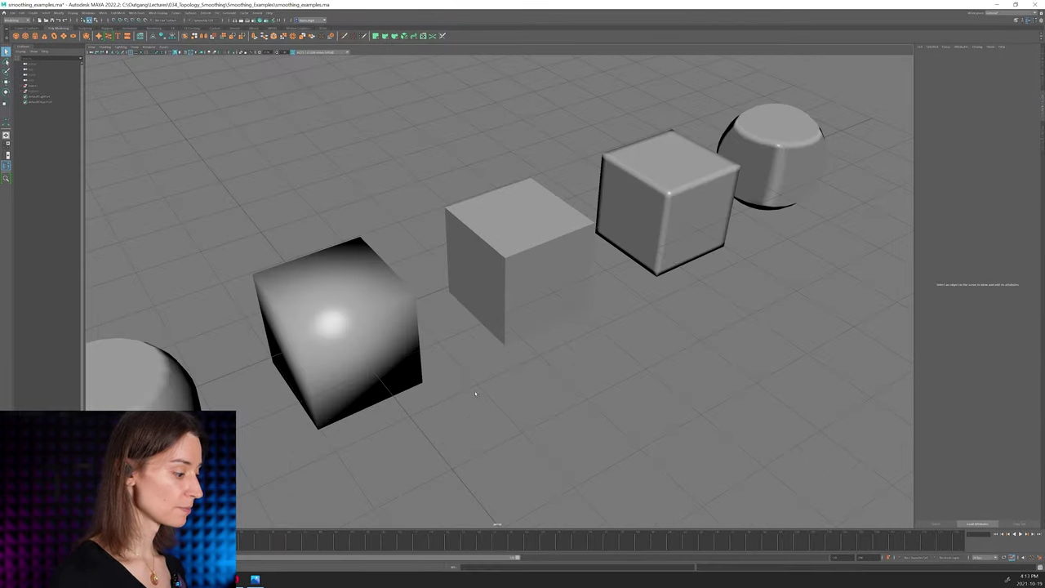
pyautogui.click(352, 303)
pyautogui.click(295, 175)
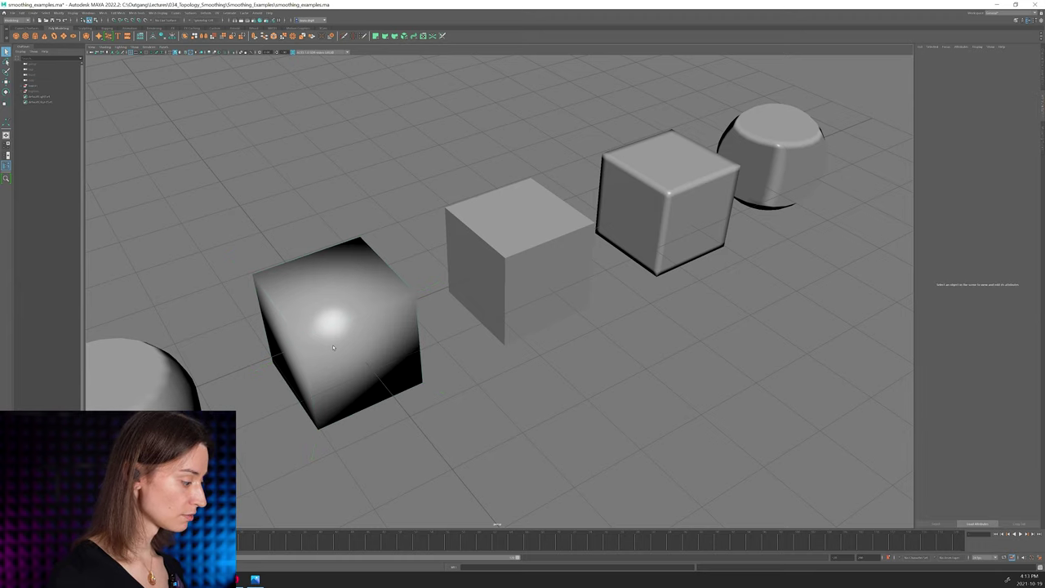
pyautogui.click(331, 350)
pyautogui.keyDown('alt'); pyautogui.moveTo(331, 350); pyautogui.dragTo(347, 343, button='middle'); pyautogui.keyUp('alt')
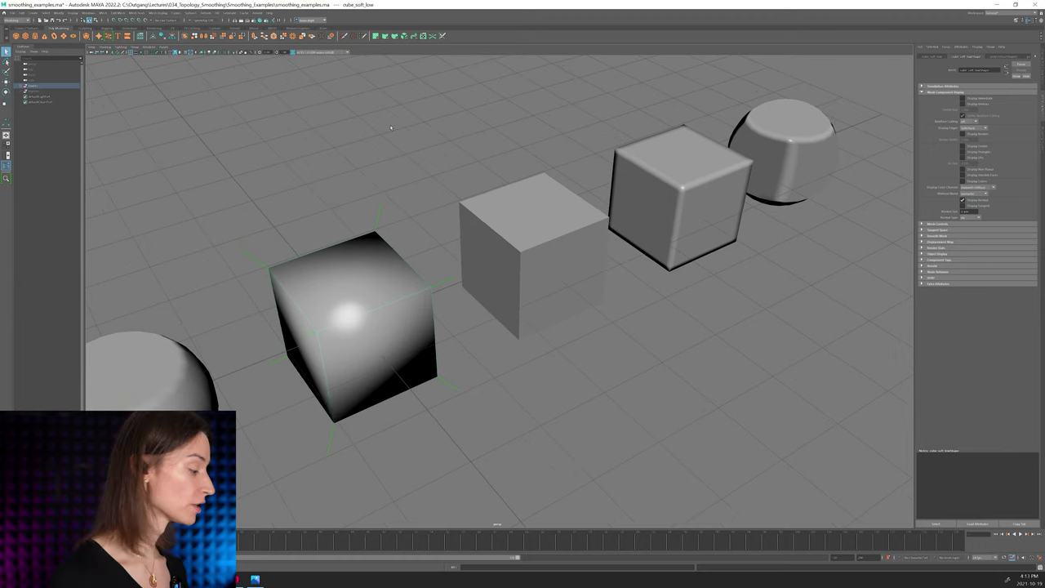
pyautogui.keyDown('alt'); pyautogui.moveTo(336, 171); pyautogui.dragTo(343, 295); pyautogui.keyUp('alt')
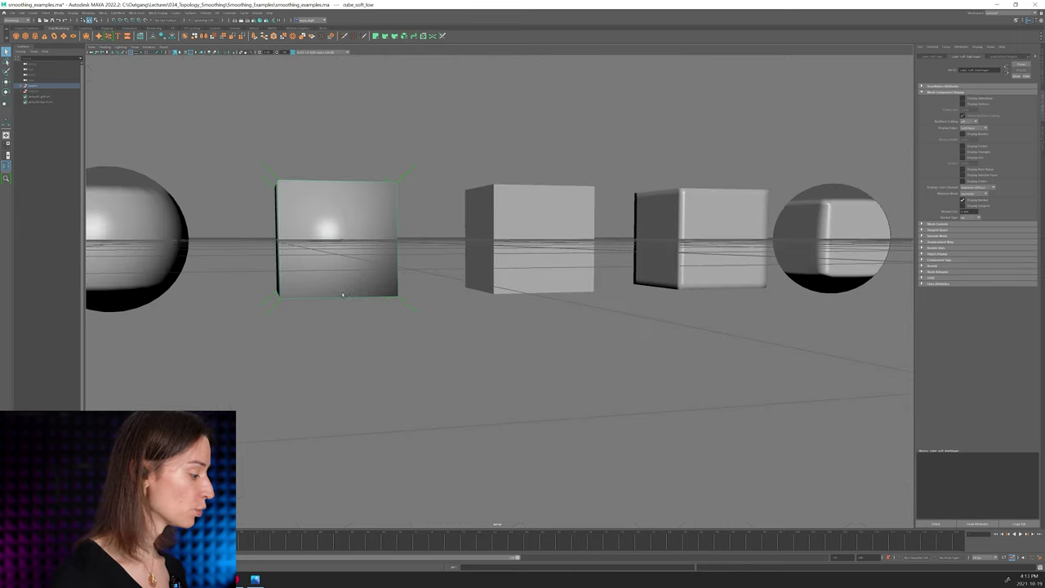
pyautogui.keyDown('alt'); pyautogui.moveTo(338, 220); pyautogui.dragTo(342, 143); pyautogui.keyUp('alt')
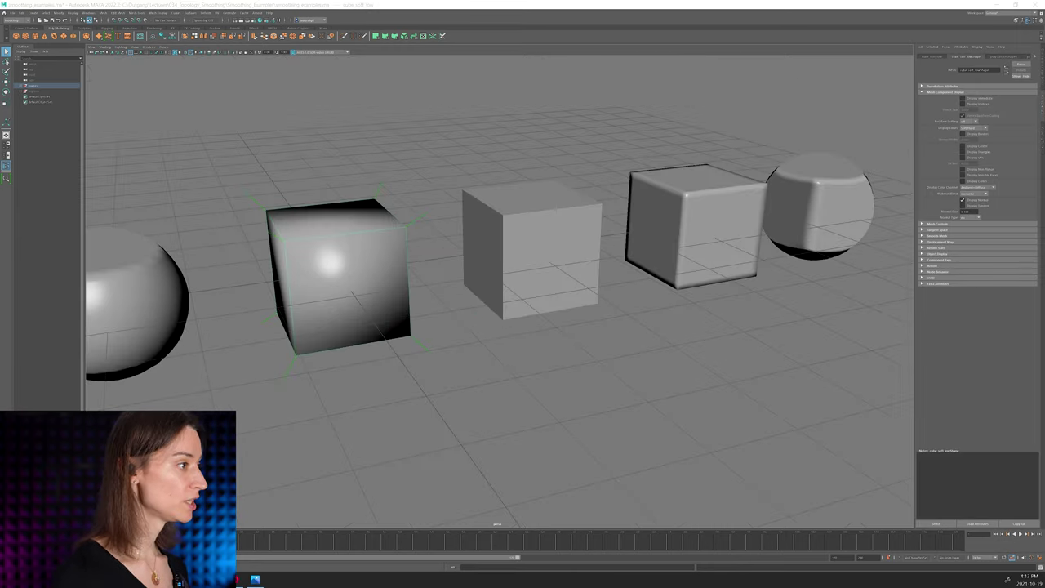
# Glance at the baked cubes in Marmoset Toolbag, return to Maya and inspect the hard and beveled cubes.
pyautogui.hotkey('alt', 'Tab')
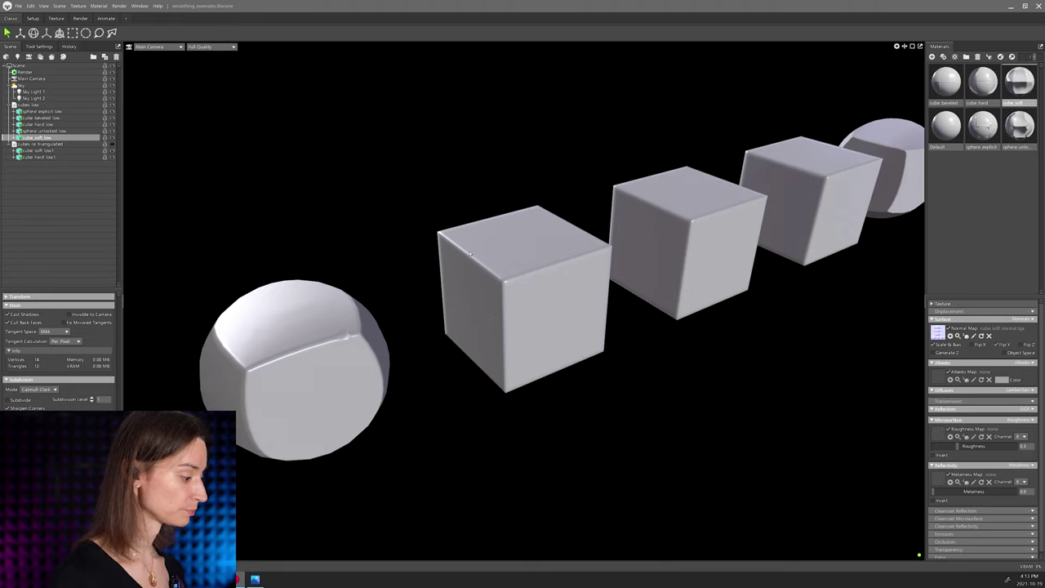
pyautogui.hotkey('alt', 'Tab')
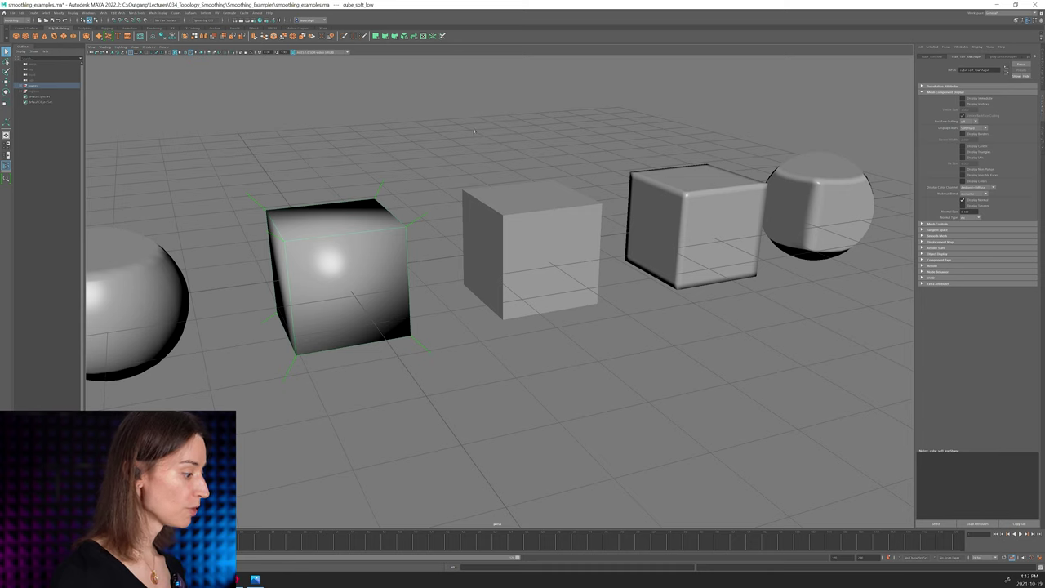
pyautogui.click(537, 253)
pyautogui.press('f')
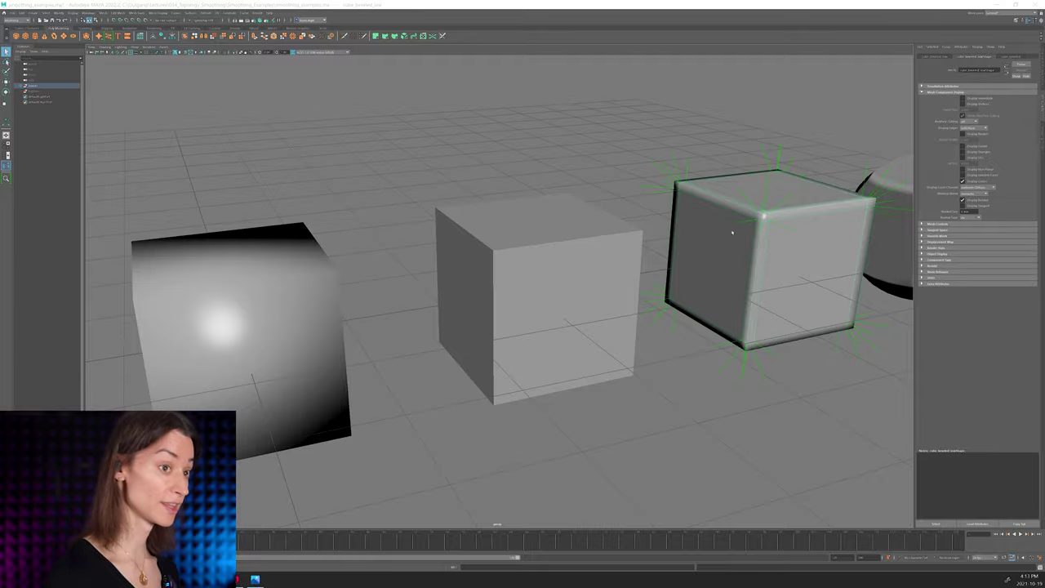
# Switch to Marmoset Toolbag, preview the soft cube's normal map beside the model and close the preview.
pyautogui.hotkey('alt', 'Tab')
pyautogui.click(507, 130)
pyautogui.click(527, 299)
pyautogui.scroll(3, 490, 260)
pyautogui.keyDown('alt'); pyautogui.moveTo(686, 307); pyautogui.dragTo(561, 318, button='middle'); pyautogui.keyUp('alt')
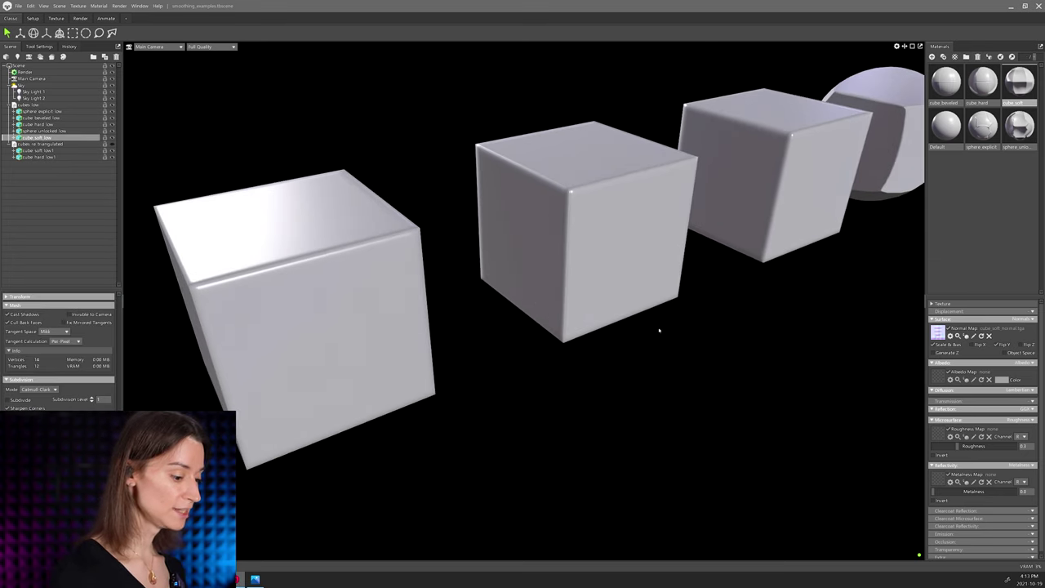
pyautogui.click(447, 263)
pyautogui.click(383, 269)
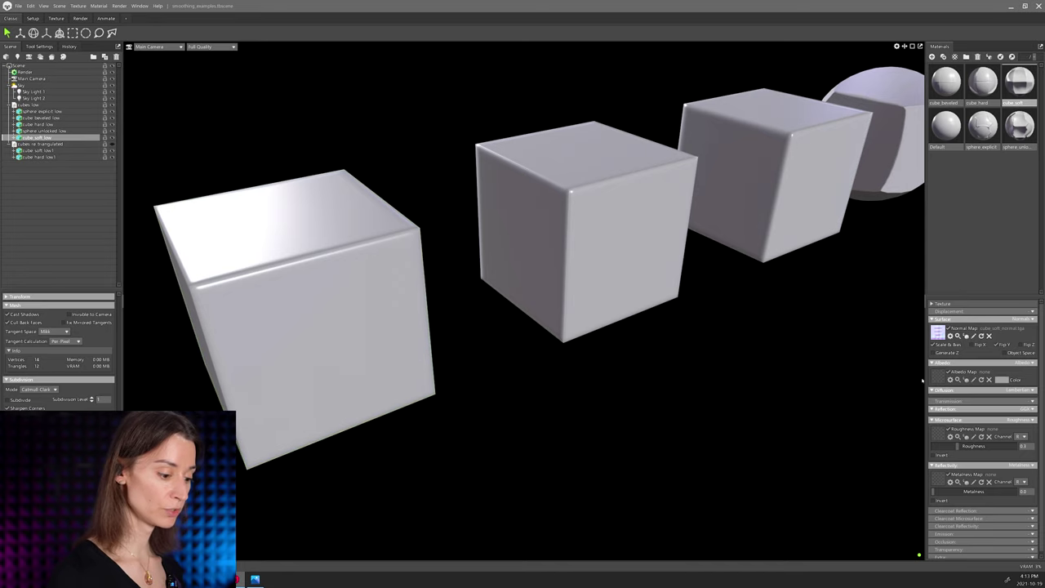
pyautogui.click(958, 337)
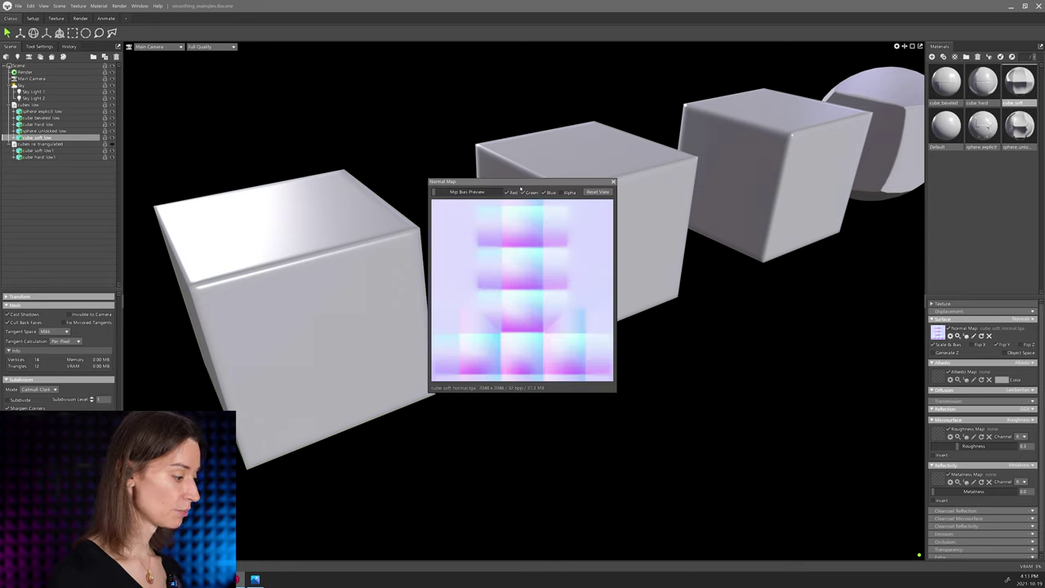
pyautogui.moveTo(528, 187); pyautogui.dragTo(710, 305)
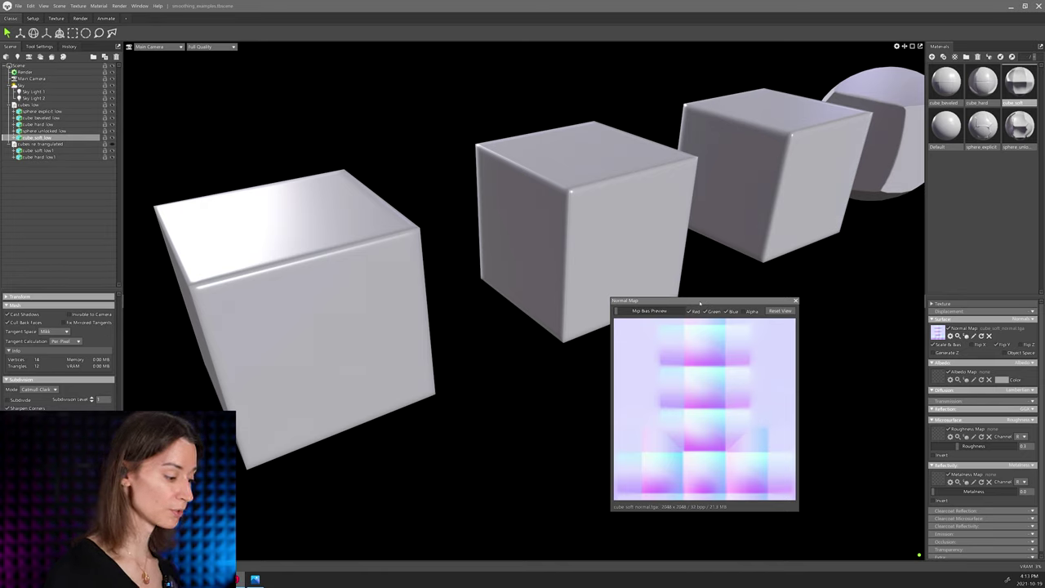
pyautogui.moveTo(700, 304); pyautogui.dragTo(658, 308)
pyautogui.click(756, 311)
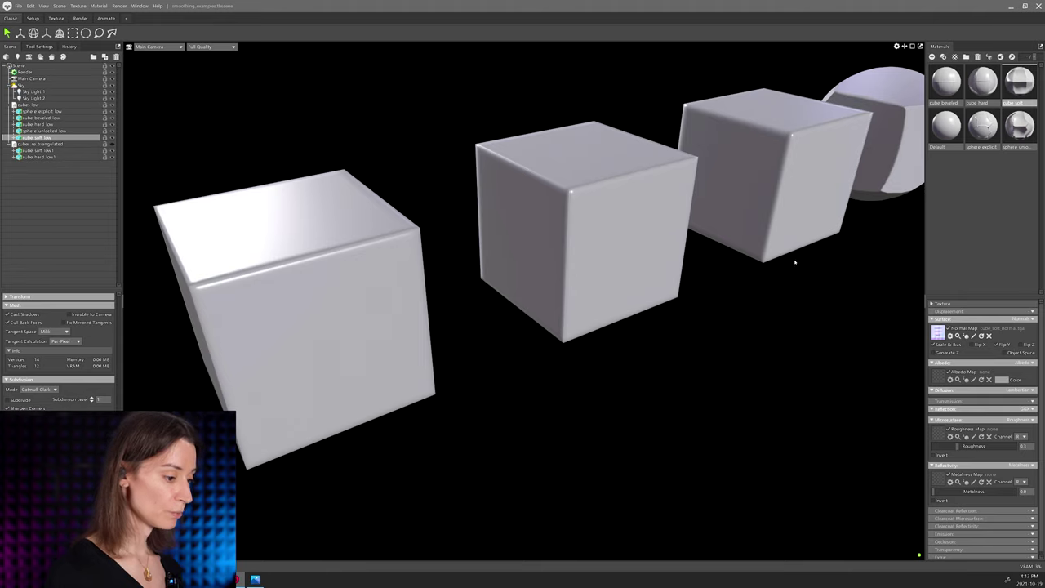
# Select the hard cube, preview the normal map of its cube hard material and close the preview.
pyautogui.click(624, 229)
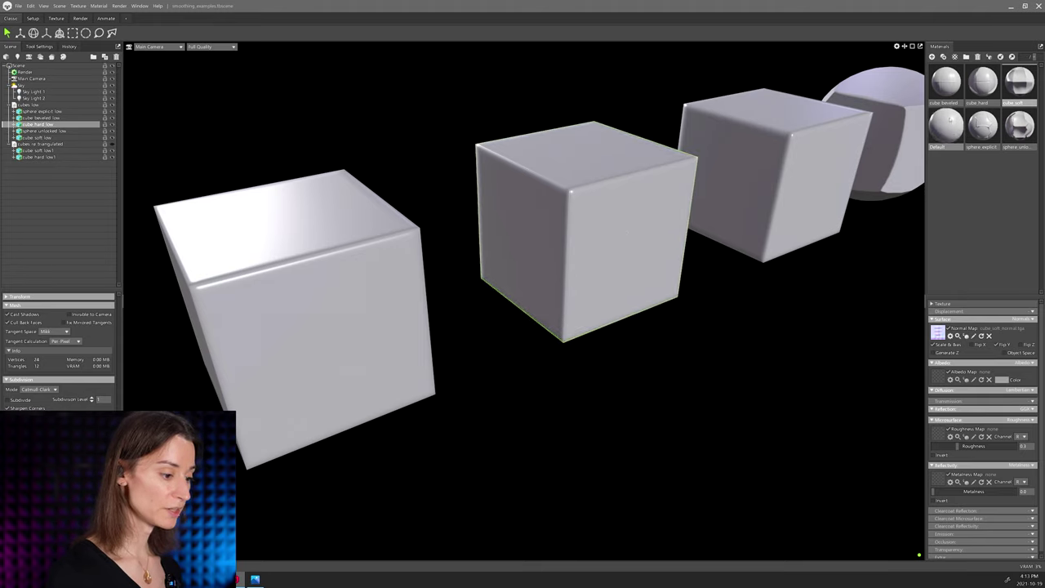
pyautogui.click(957, 336)
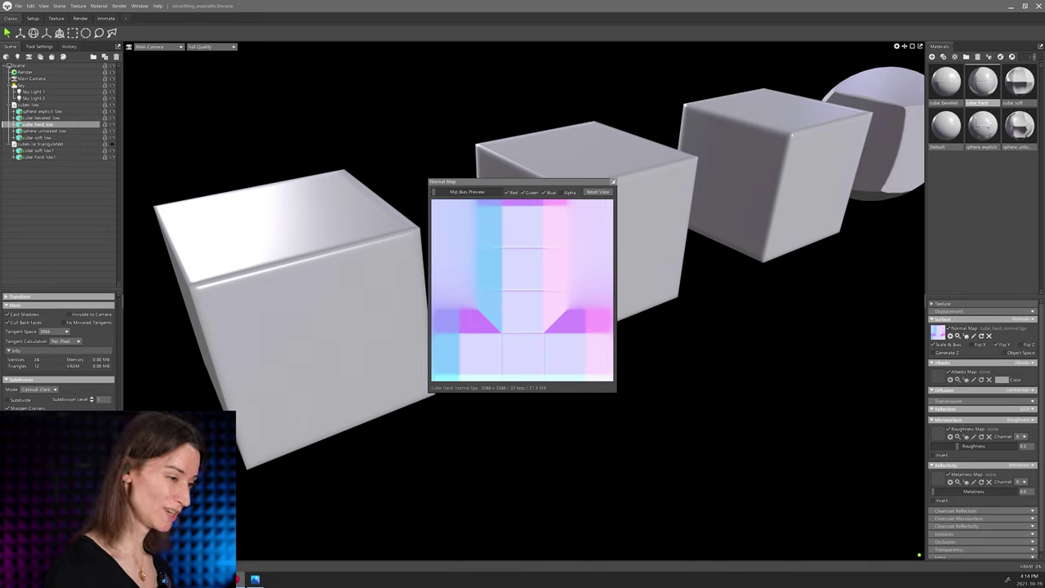
pyautogui.click(613, 182)
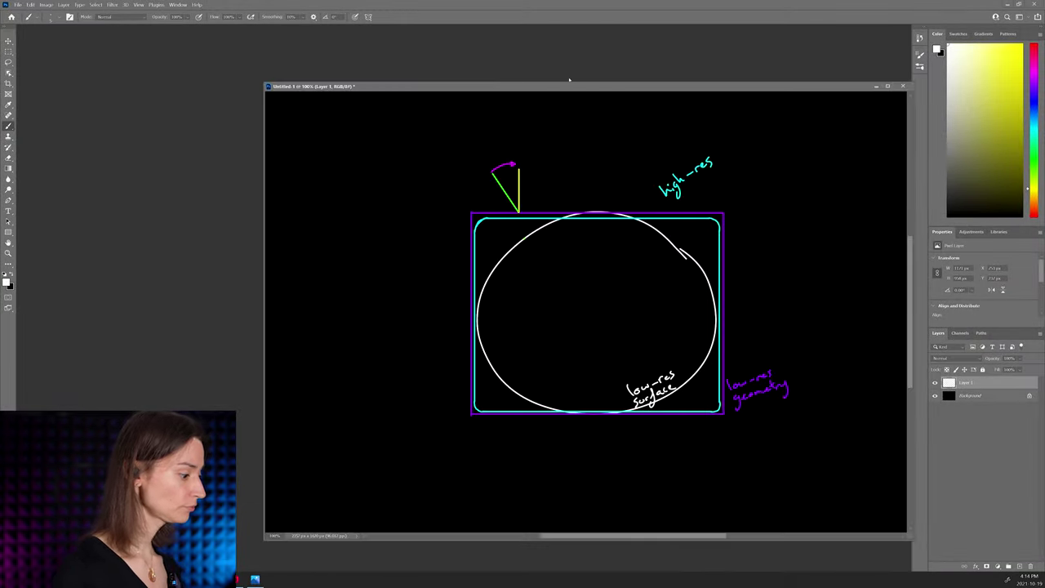
# In the Photoshop sketch, reposition the document window and erase the green and yellow normals and magenta arrow with a larger eraser.
pyautogui.moveTo(552, 87); pyautogui.dragTo(463, 79)
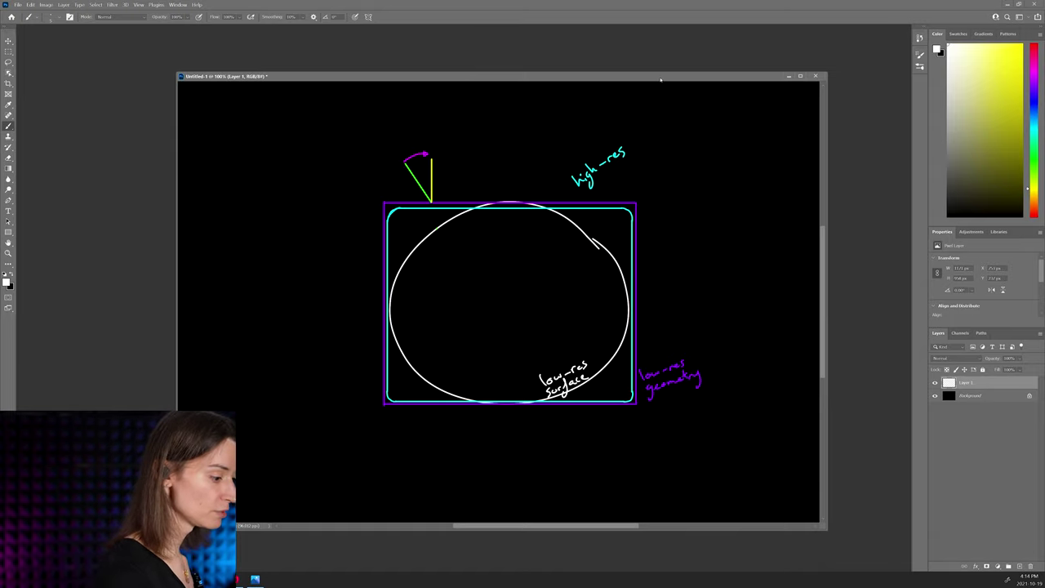
pyautogui.moveTo(661, 80); pyautogui.dragTo(700, 79)
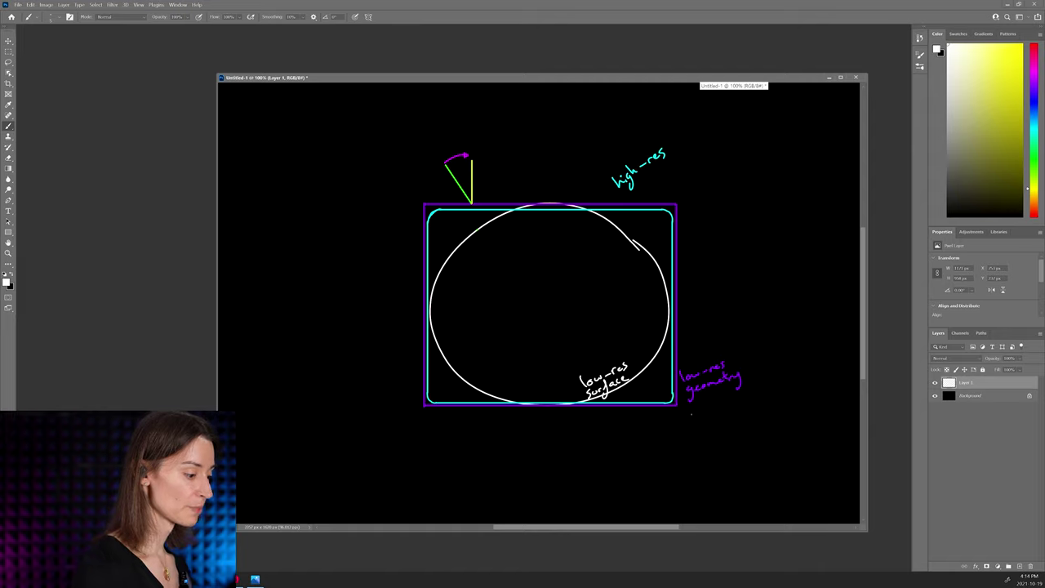
pyautogui.press('e')
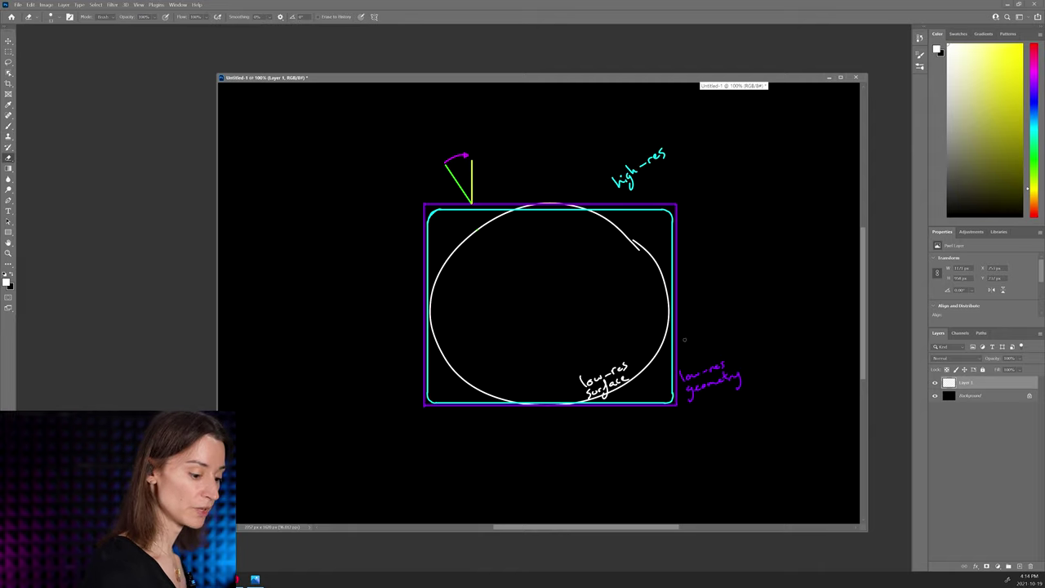
pyautogui.moveTo(461, 155)
pyautogui.mouseDown()
pyautogui.moveTo(446, 162)
pyautogui.moveTo(487, 173)
pyautogui.moveTo(472, 199)
pyautogui.mouseUp()
pyautogui.press(']')
pyautogui.press(']')
pyautogui.press(']')
pyautogui.press(']')
pyautogui.press(']')
pyautogui.press(']')
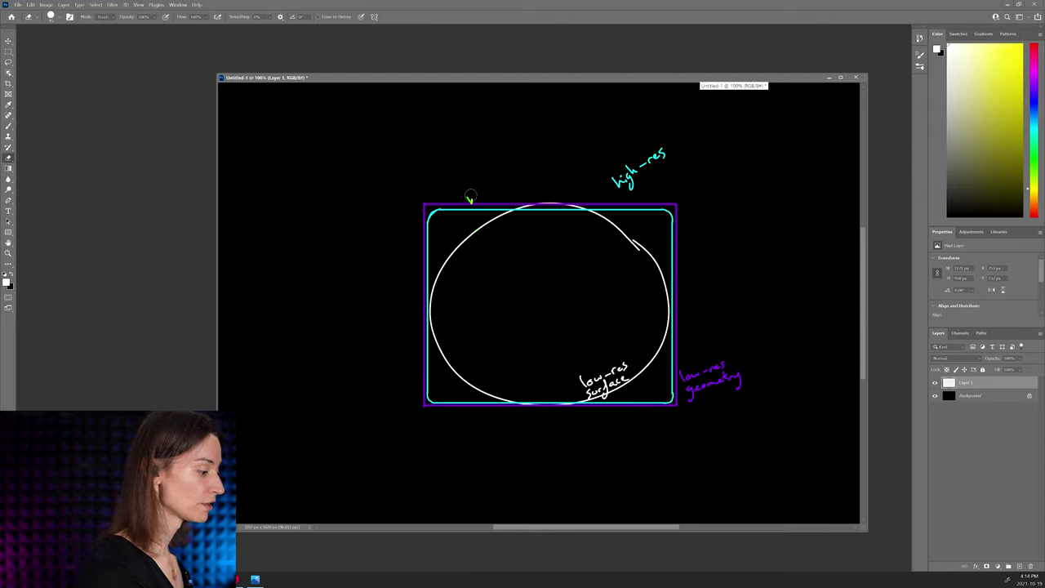
pyautogui.click(471, 197)
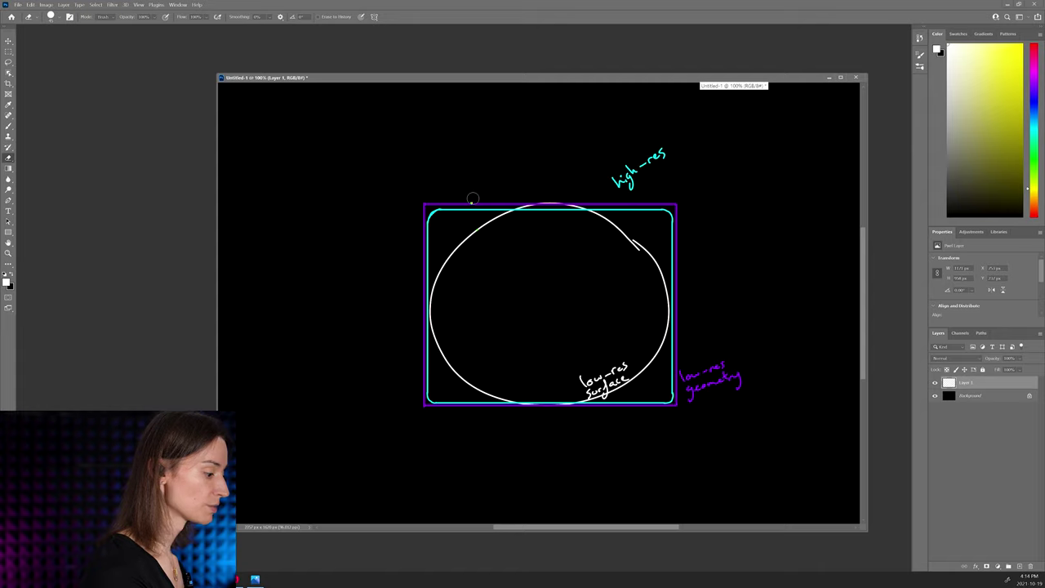
# Return to the Brush tool and set its colour to saturated red, undoing the white test stroke.
pyautogui.press('b')
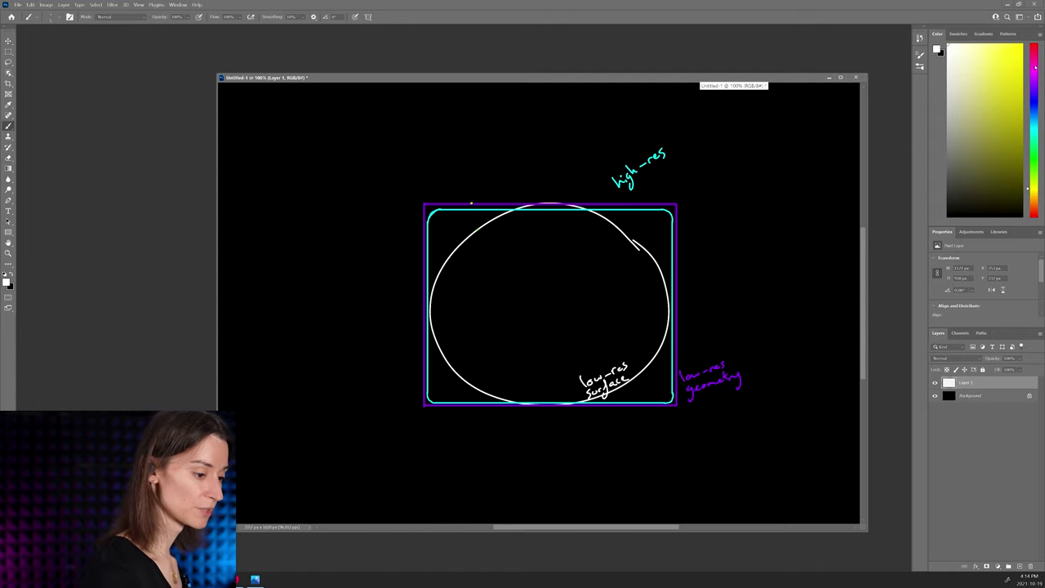
pyautogui.moveTo(1034, 75); pyautogui.dragTo(1034, 47)
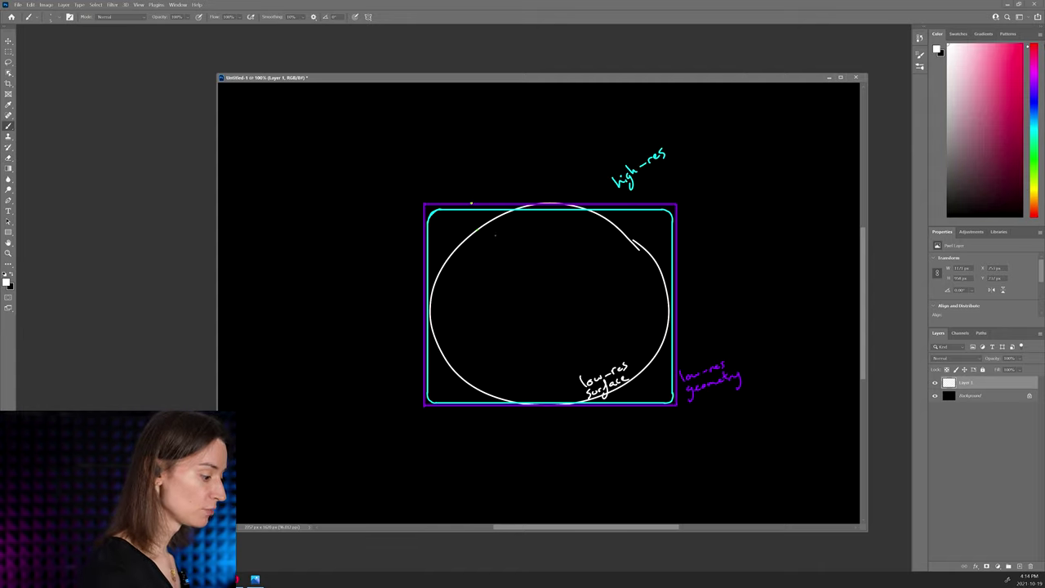
pyautogui.moveTo(516, 211)
pyautogui.mouseDown()
pyautogui.moveTo(441, 292)
pyautogui.moveTo(470, 245)
pyautogui.mouseUp()
pyautogui.hotkey('ctrl', 'z')
pyautogui.moveTo(1009, 54); pyautogui.dragTo(1027, 44)
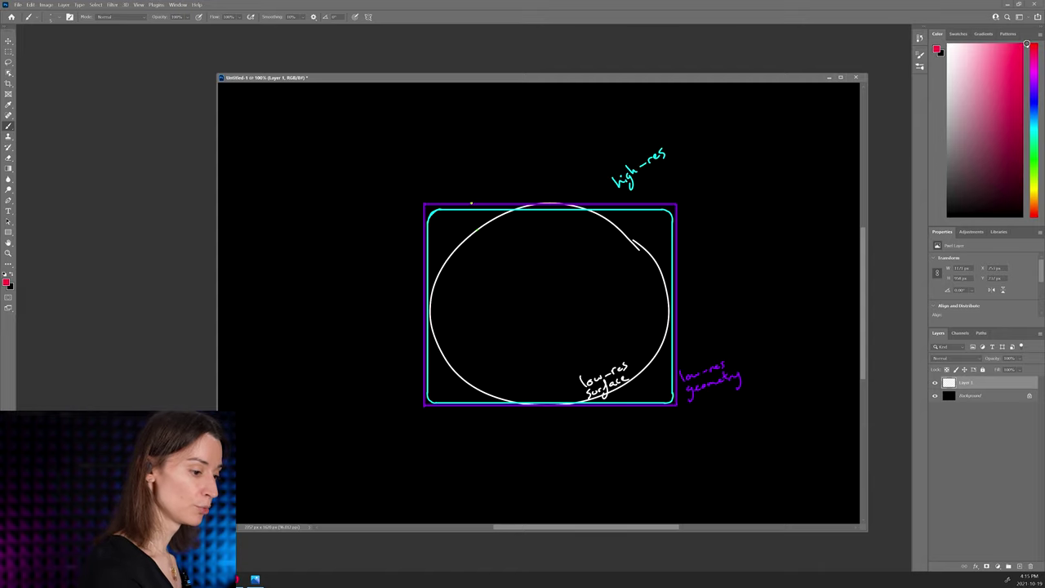
# Mark in red the circle's upper-left arc, the cyan outline's upper-left corner and their crossing near the top, undoing each mark.
pyautogui.moveTo(497, 215); pyautogui.dragTo(445, 279)
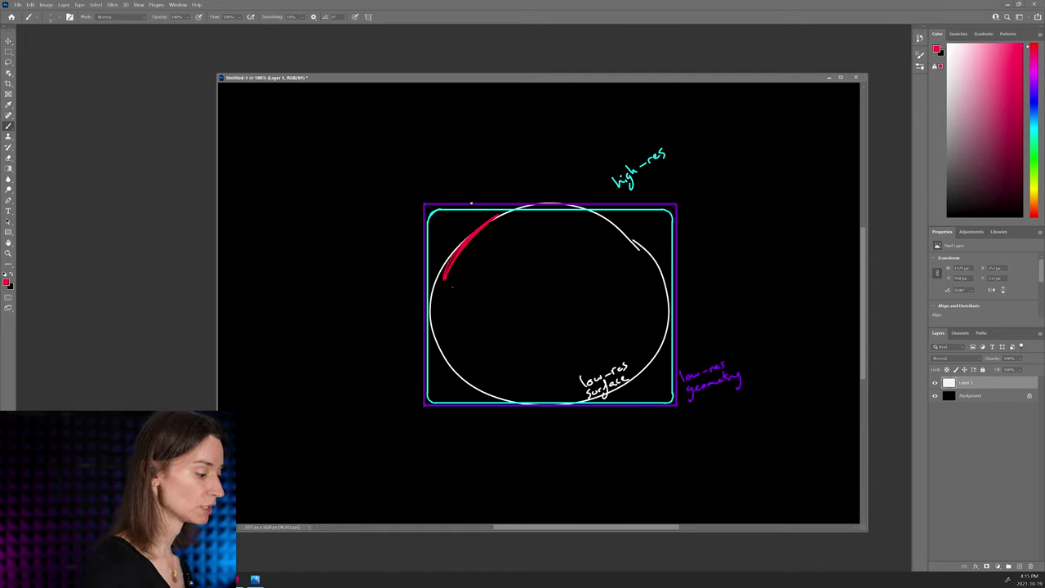
pyautogui.hotkey('ctrl', 'z')
pyautogui.moveTo(488, 208)
pyautogui.mouseDown()
pyautogui.moveTo(435, 211)
pyautogui.moveTo(430, 234)
pyautogui.mouseUp()
pyautogui.hotkey('ctrl', 'z')
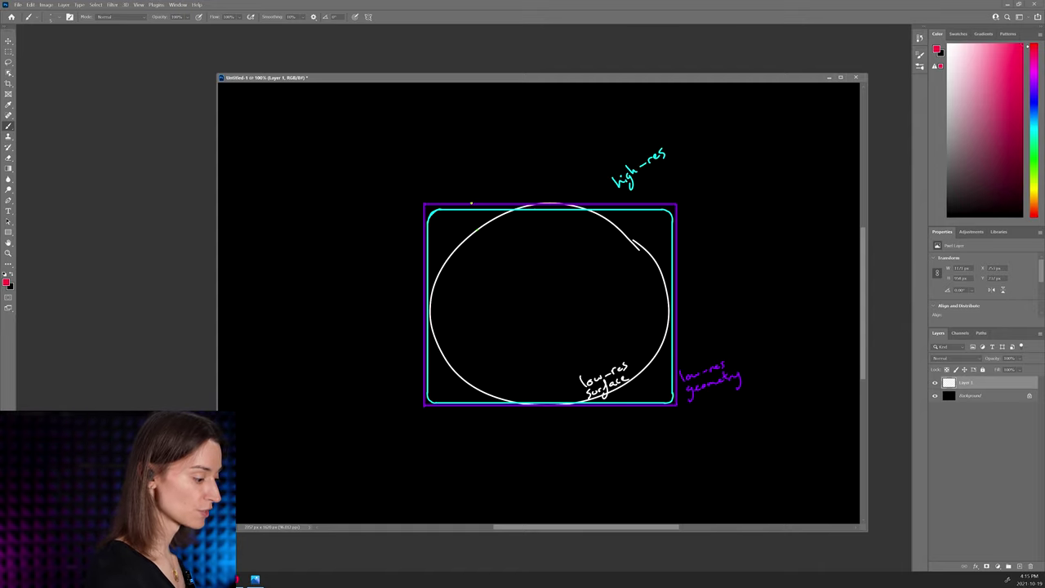
pyautogui.moveTo(508, 209)
pyautogui.mouseDown()
pyautogui.moveTo(554, 208)
pyautogui.moveTo(510, 210)
pyautogui.mouseUp()
pyautogui.hotkey('ctrl', 'z')
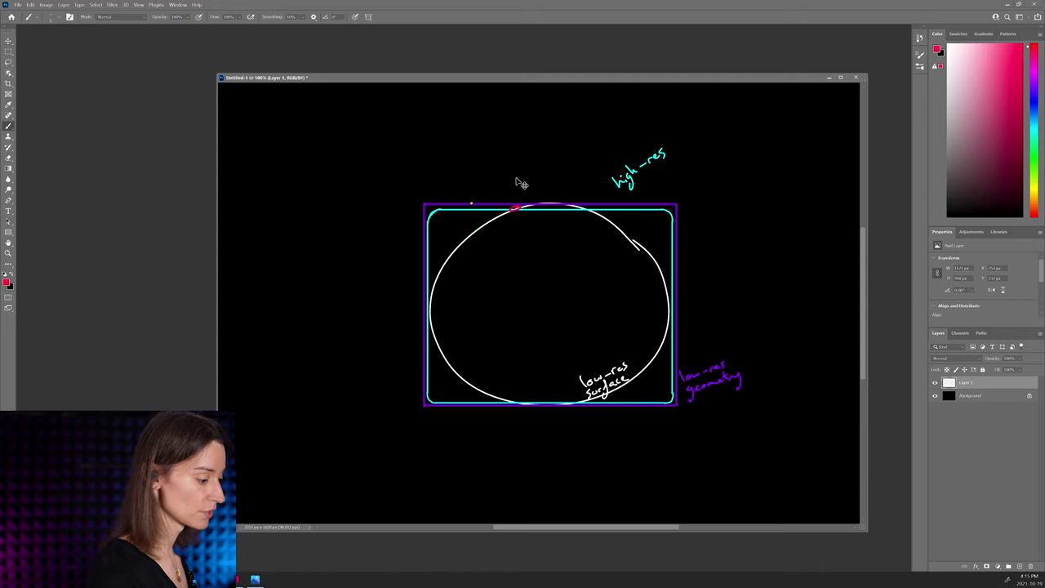
pyautogui.hotkey('ctrl', 'z')
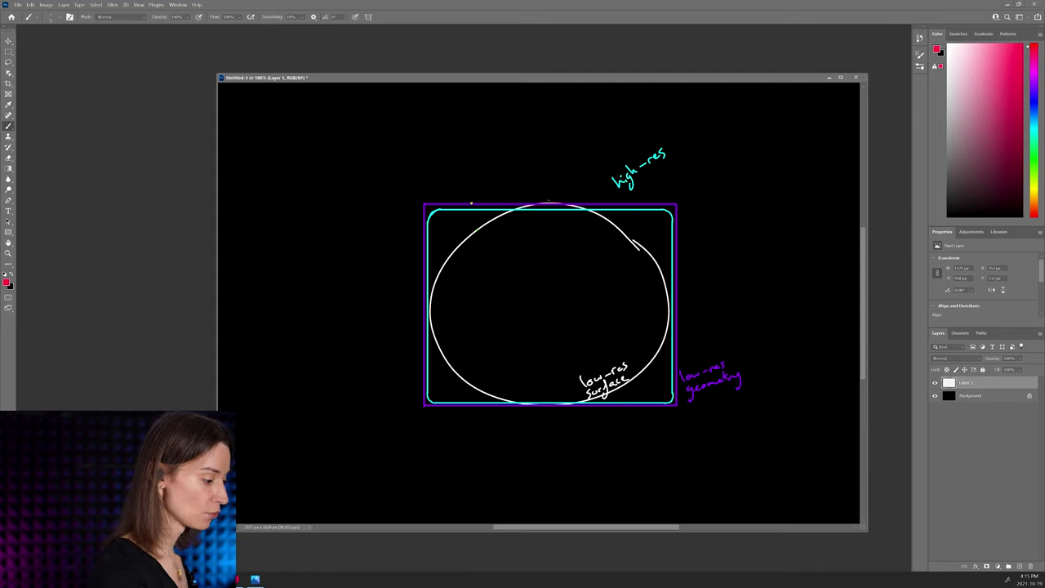
# Draw short vertical red normals at the circle's topmost point with a small check mark above them, undoing the strokes.
pyautogui.moveTo(550, 182); pyautogui.dragTo(549, 200)
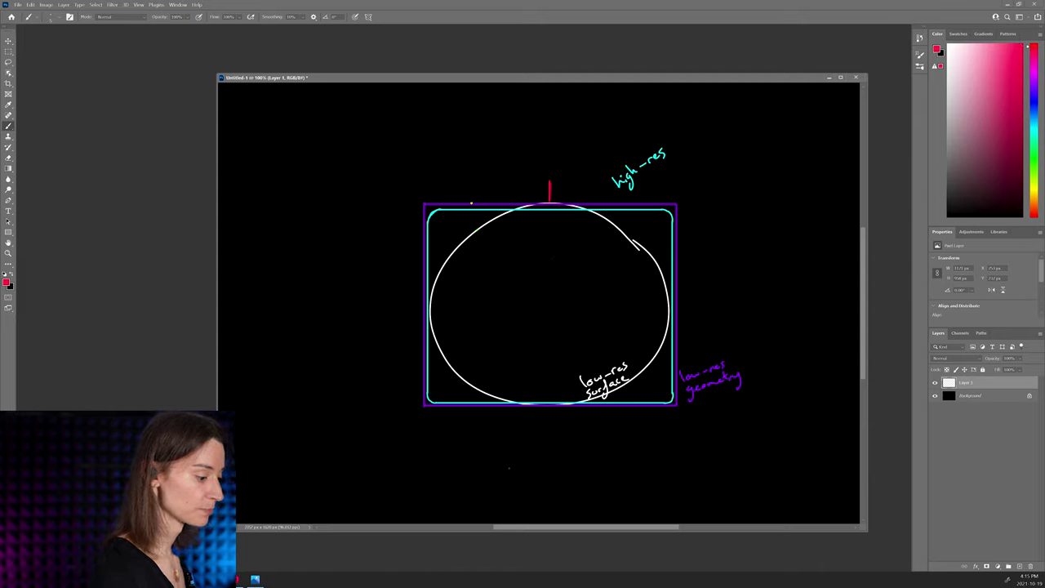
pyautogui.hotkey('ctrl', 'z')
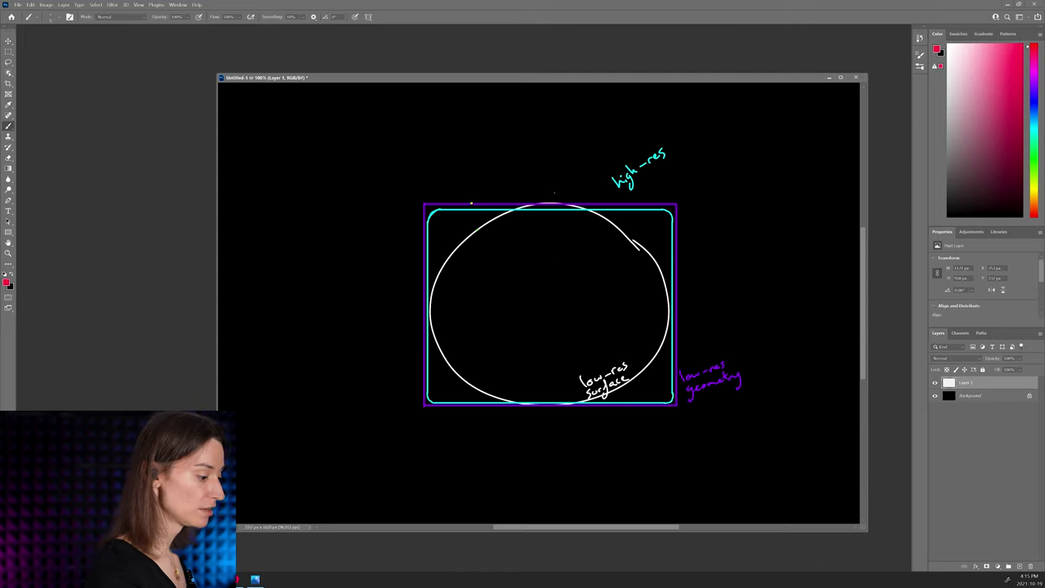
pyautogui.moveTo(551, 178); pyautogui.dragTo(547, 204)
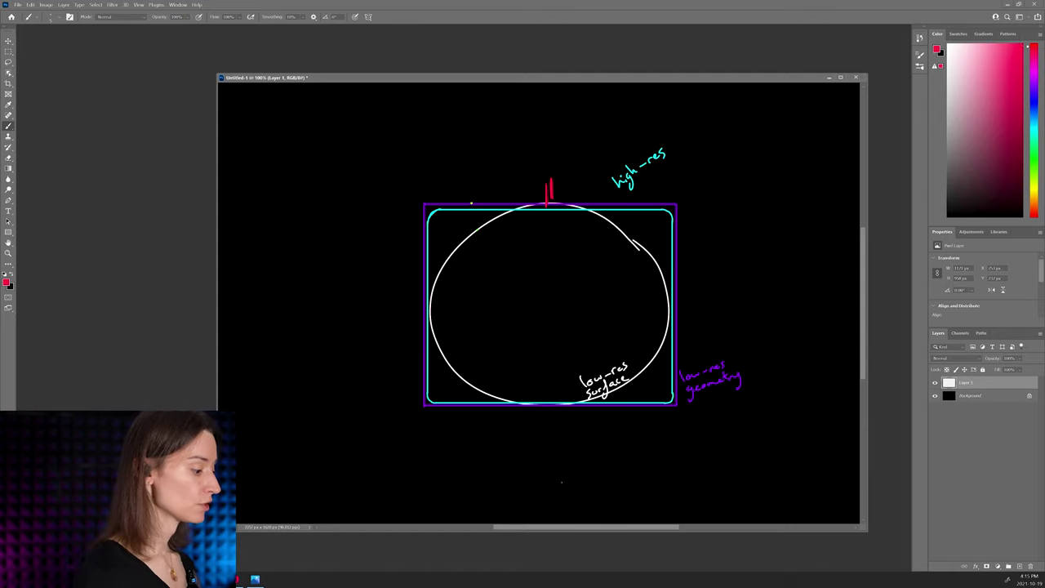
pyautogui.moveTo(571, 147); pyautogui.dragTo(553, 163)
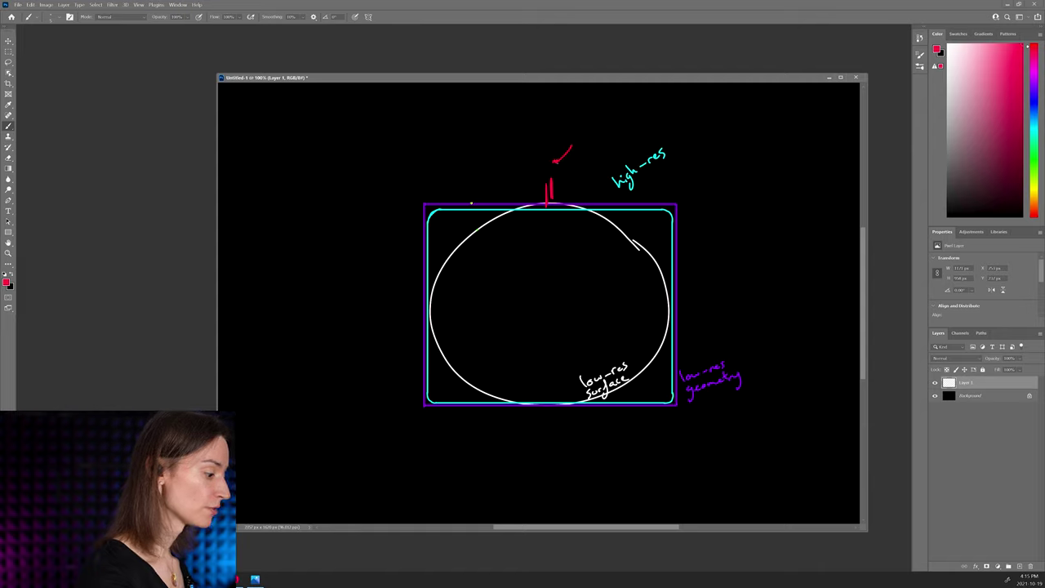
pyautogui.hotkey('ctrl', 'z')
pyautogui.hotkey('ctrl', 'z')
pyautogui.hotkey('ctrl', 'z')
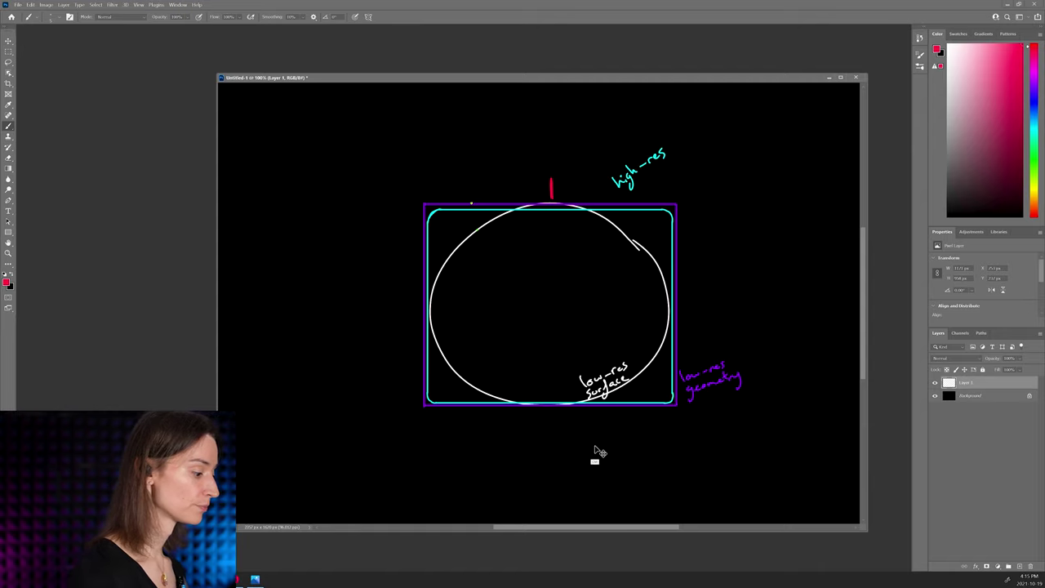